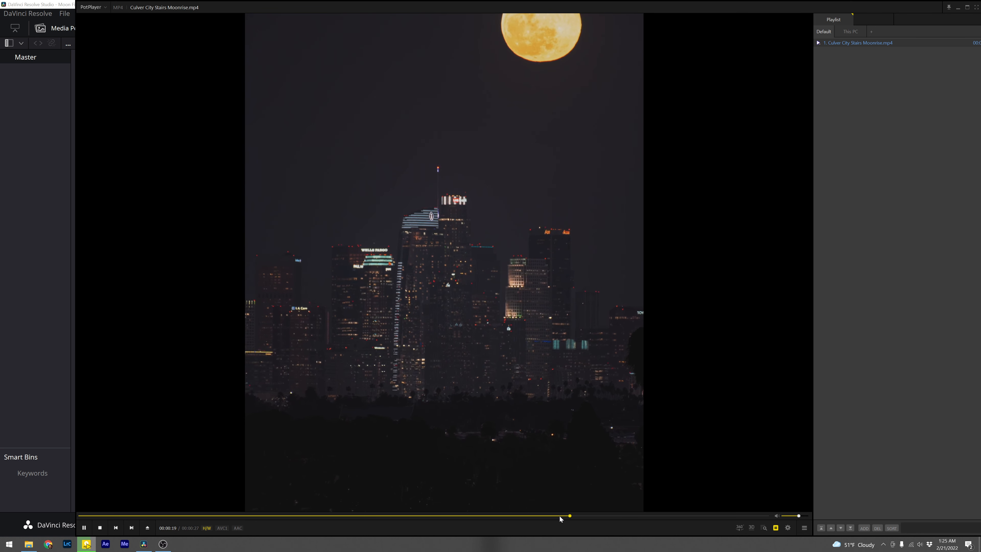
# Review the Culver City Stairs Moonrise video, comparing the moon's movement at several points, and pause playback.
pyautogui.moveTo(560, 516); pyautogui.dragTo(436, 525)
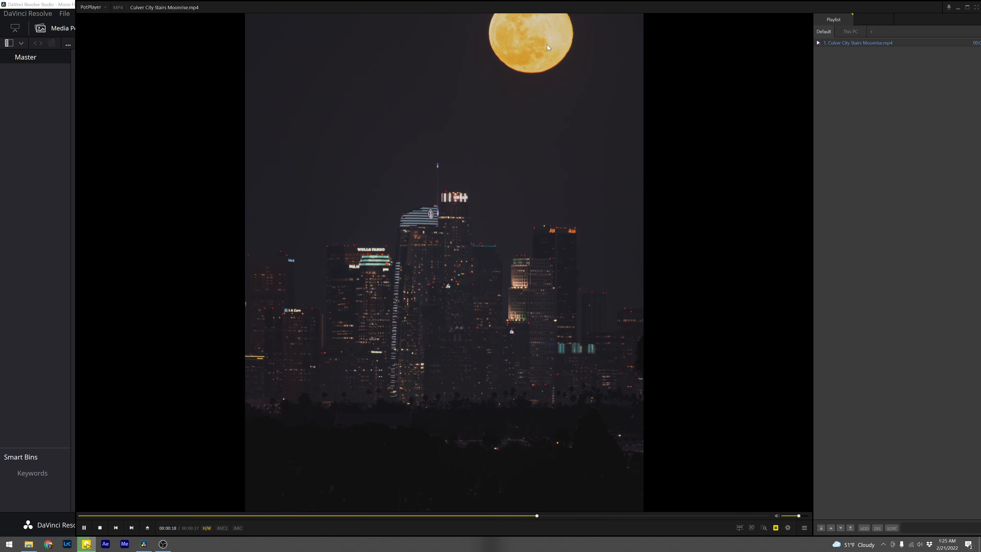
pyautogui.click(83, 530)
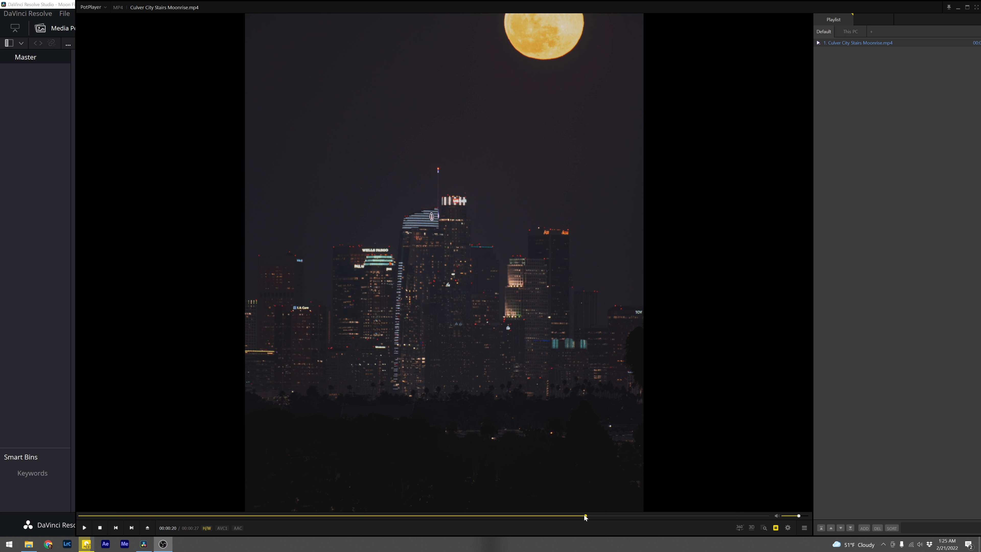
pyautogui.moveTo(585, 517); pyautogui.dragTo(314, 526)
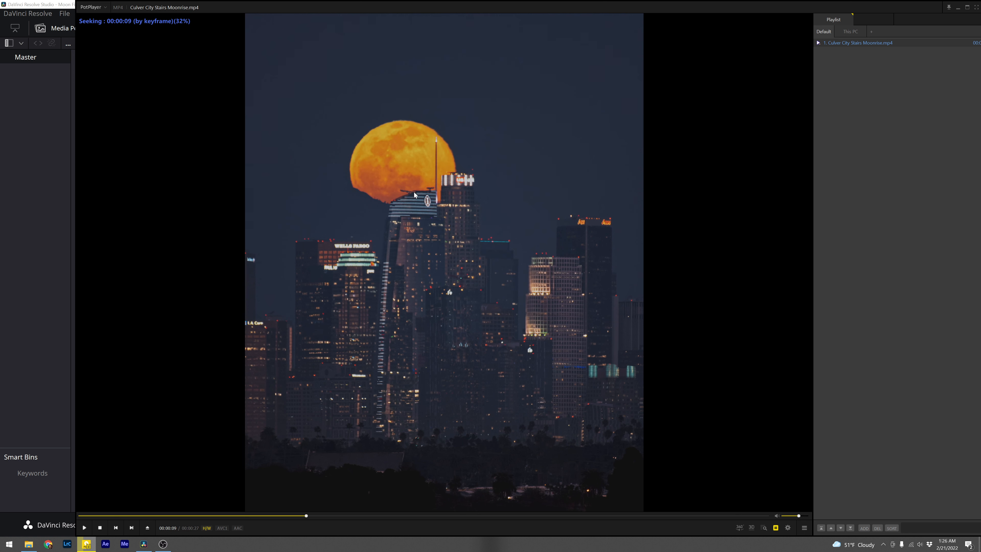
pyautogui.click(415, 149)
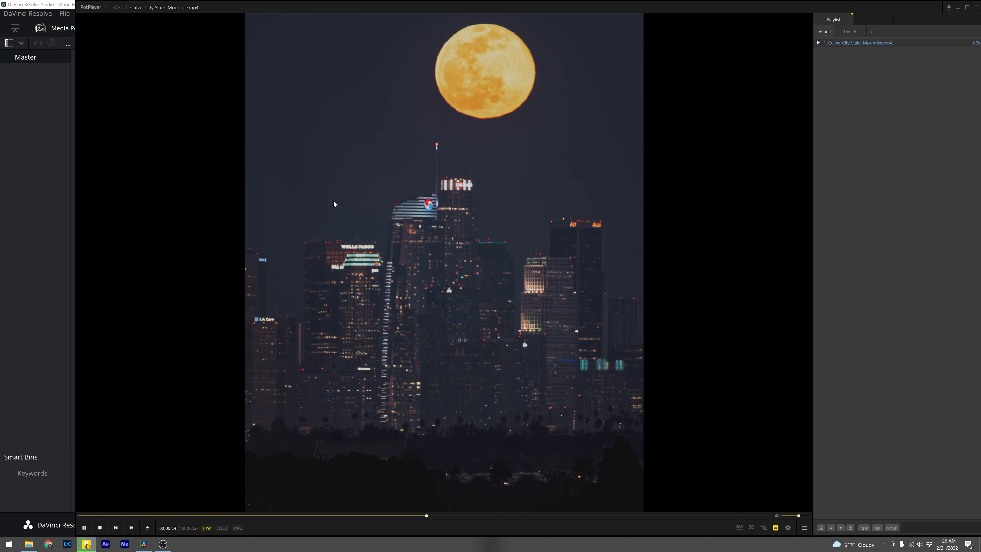
pyautogui.click(345, 207)
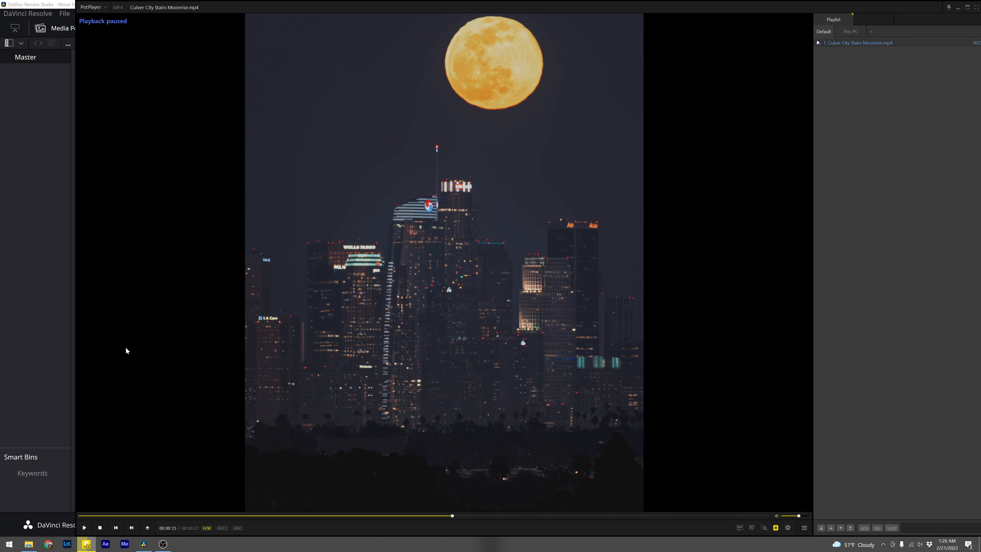
# Switch to DaVinci Resolve and check the full file name of the moon clip in the media pool.
pyautogui.click(22, 382)
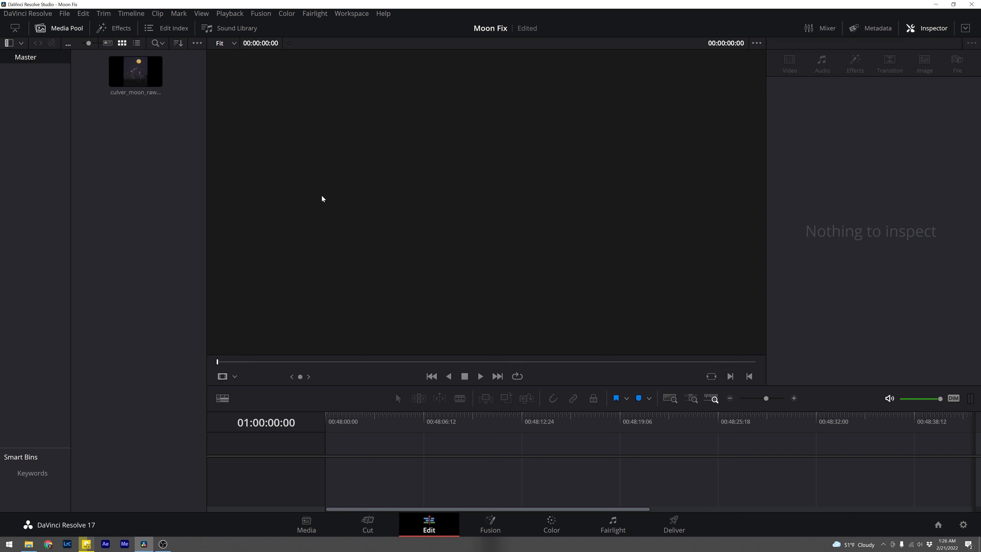
pyautogui.click(118, 95)
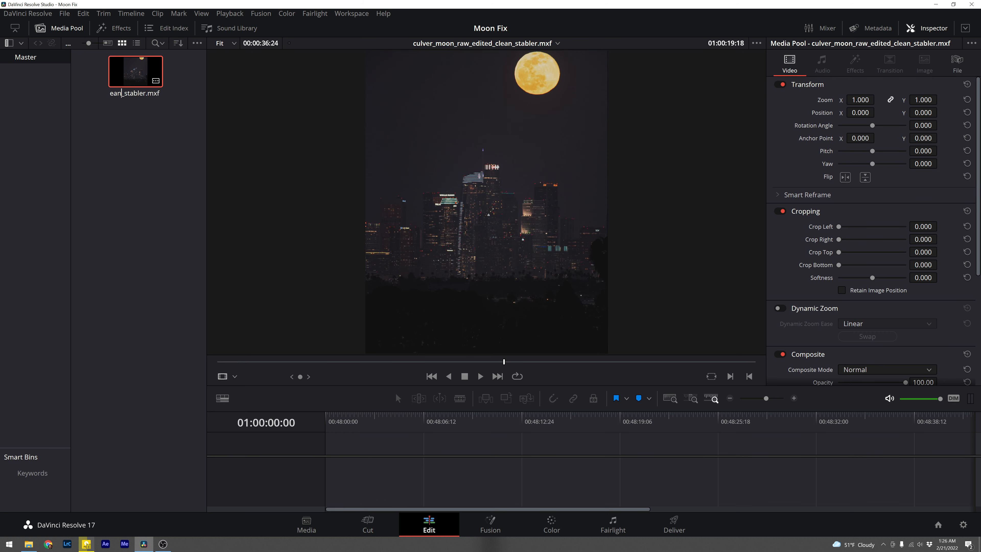
pyautogui.moveTo(121, 93); pyautogui.dragTo(160, 93)
pyautogui.hotkey('shift', 'Home')
pyautogui.click(143, 118)
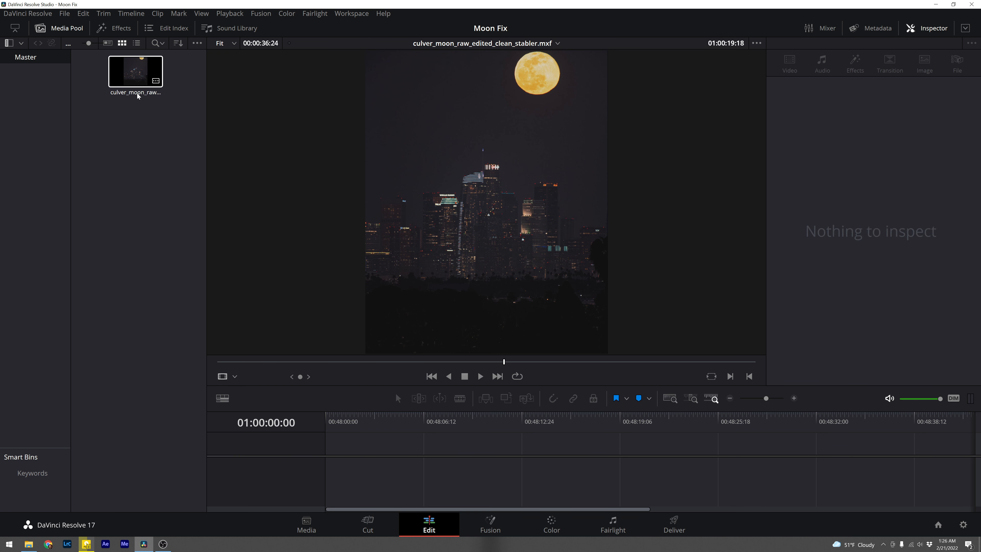
# Place culver_moon_raw_edited_clean_stabler.mxf on a new timeline and shift the clip to start at 01:00:02:22.
pyautogui.moveTo(380, 410)
pyautogui.mouseDown()
pyautogui.moveTo(380, 387)
pyautogui.moveTo(379, 395)
pyautogui.mouseUp()
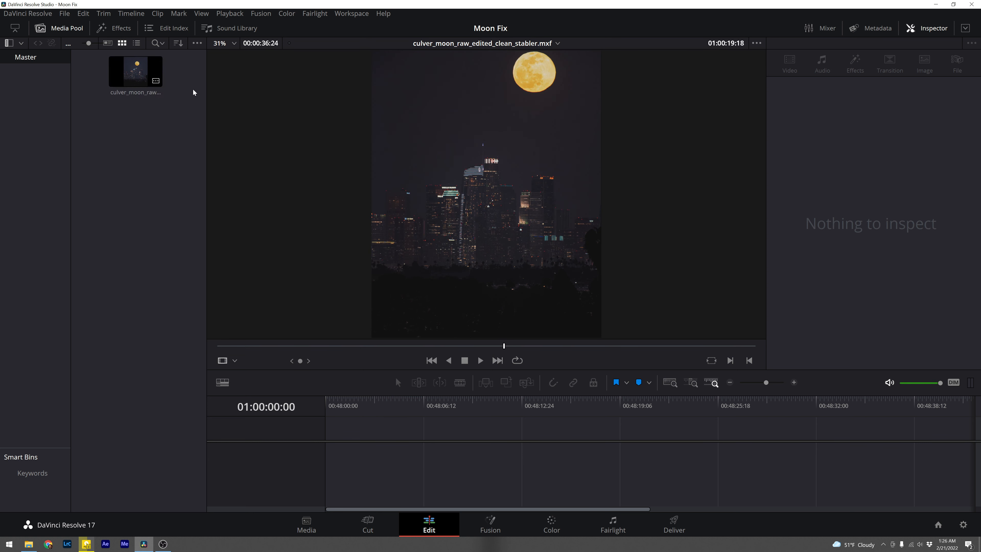
pyautogui.moveTo(142, 69); pyautogui.dragTo(429, 442)
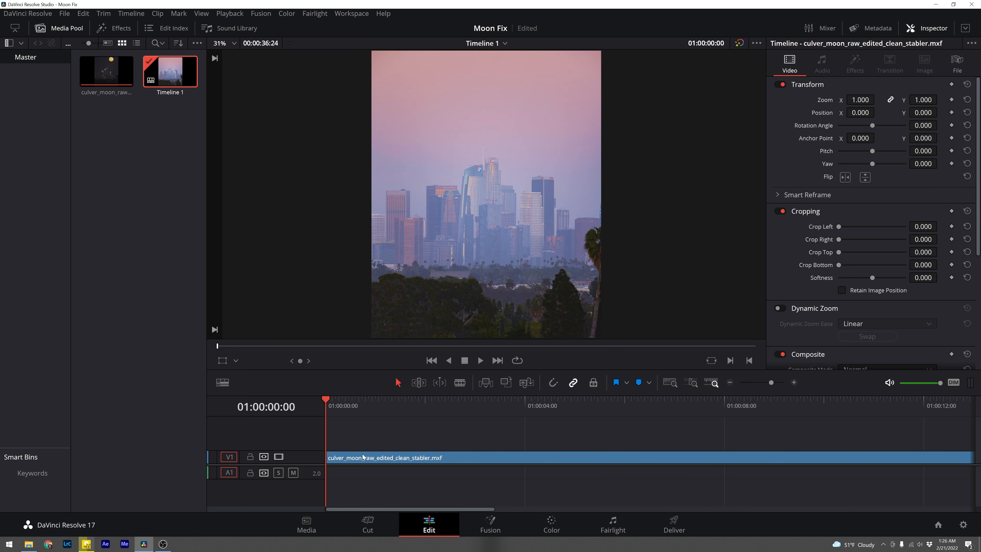
pyautogui.moveTo(363, 458); pyautogui.dragTo(500, 456)
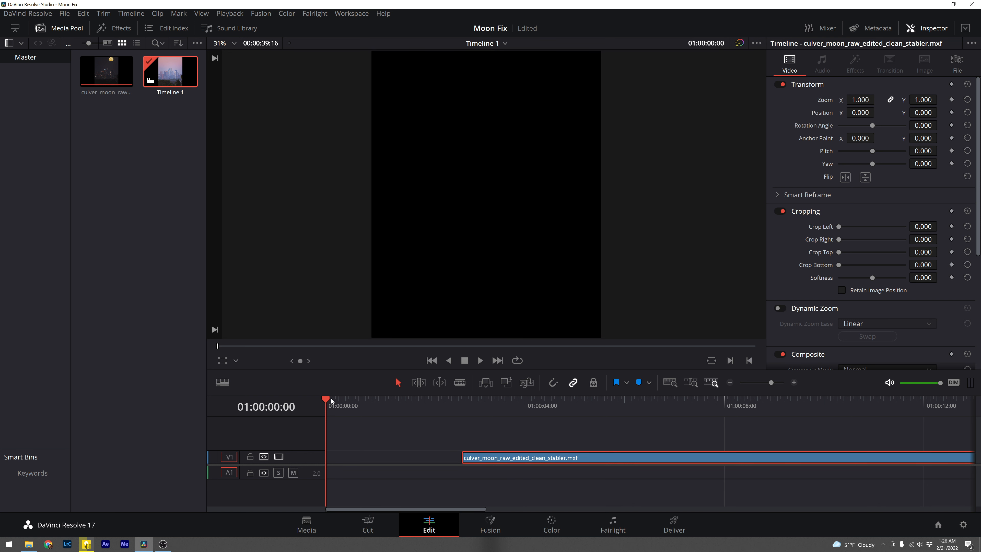
# Play the empty opening of the timeline, go to the clip's start, and move the clip about one second later.
pyautogui.moveTo(332, 401); pyautogui.dragTo(302, 429)
pyautogui.press('space')
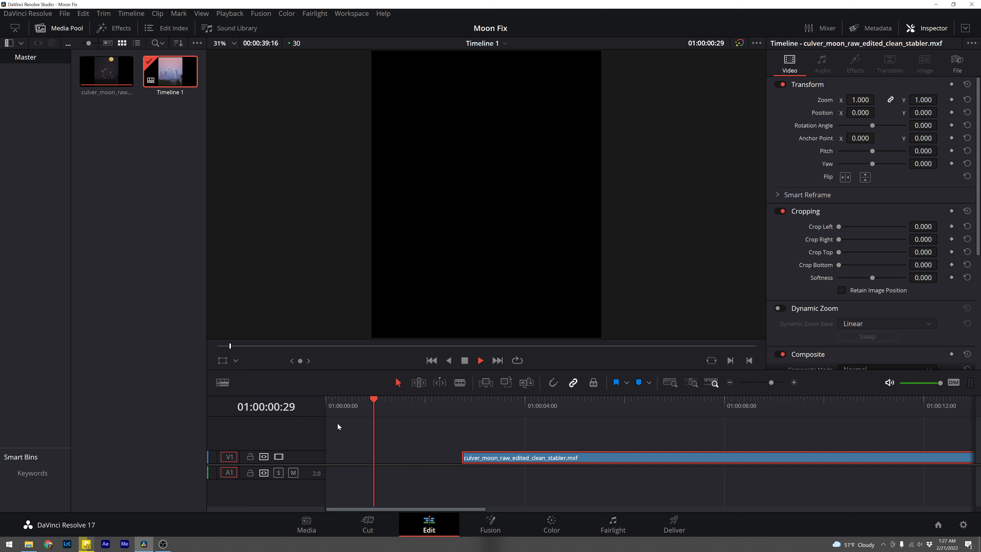
pyautogui.press('space')
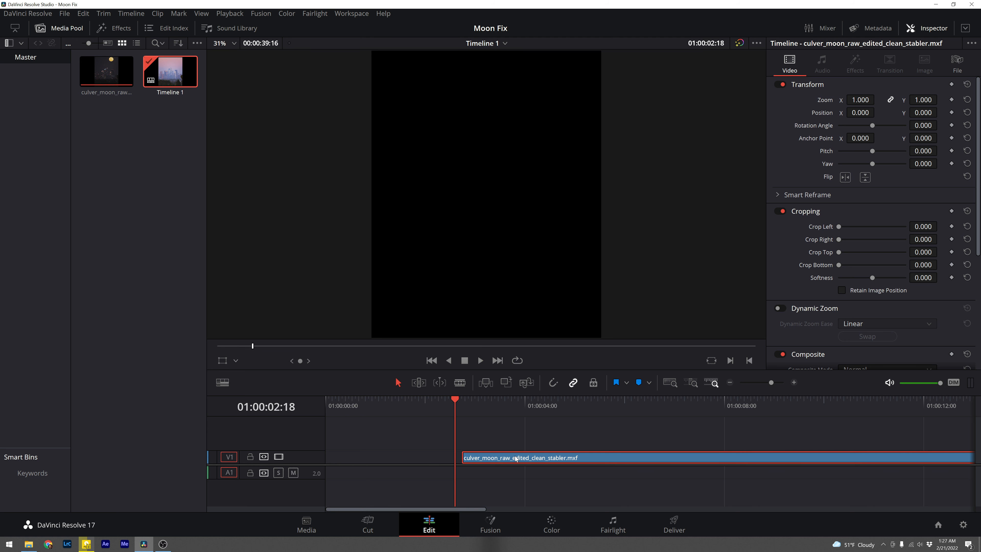
pyautogui.press('Down')
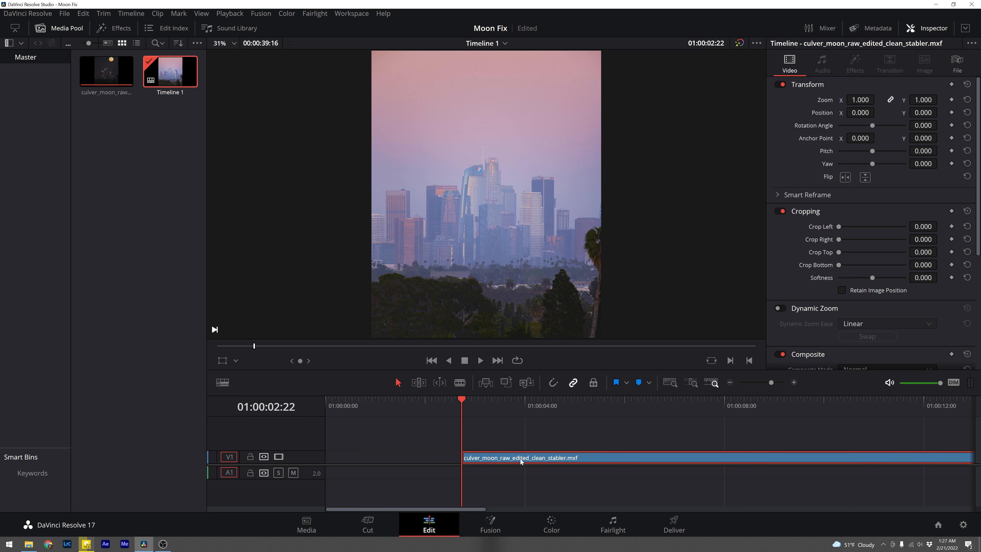
pyautogui.moveTo(521, 461); pyautogui.dragTo(581, 461)
# Scrub through the moonrise clip from about 01:00:10 and play past 01:00:18 to look for a jump in the moon's motion.
pyautogui.moveTo(451, 510); pyautogui.dragTo(522, 475)
pyautogui.click(519, 402)
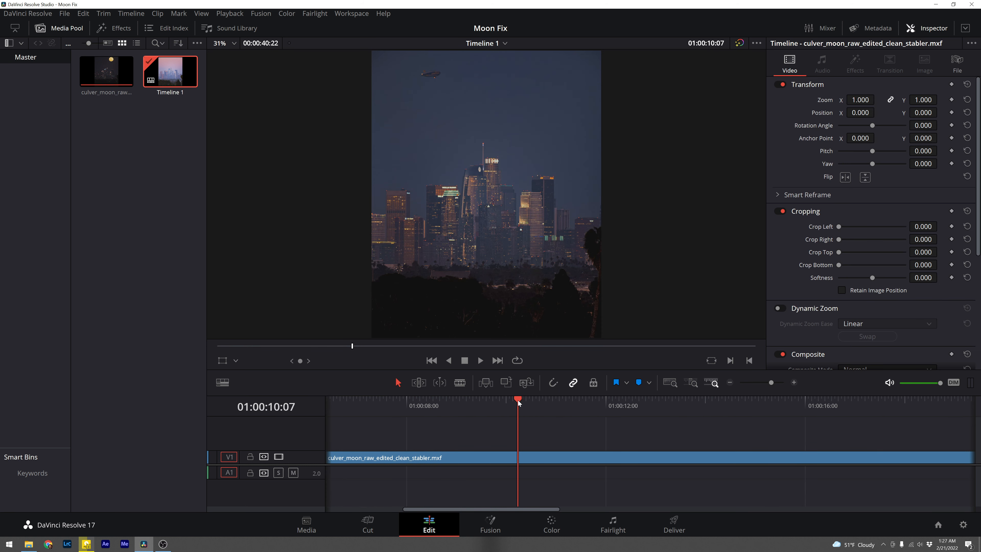
pyautogui.moveTo(519, 402); pyautogui.dragTo(886, 411)
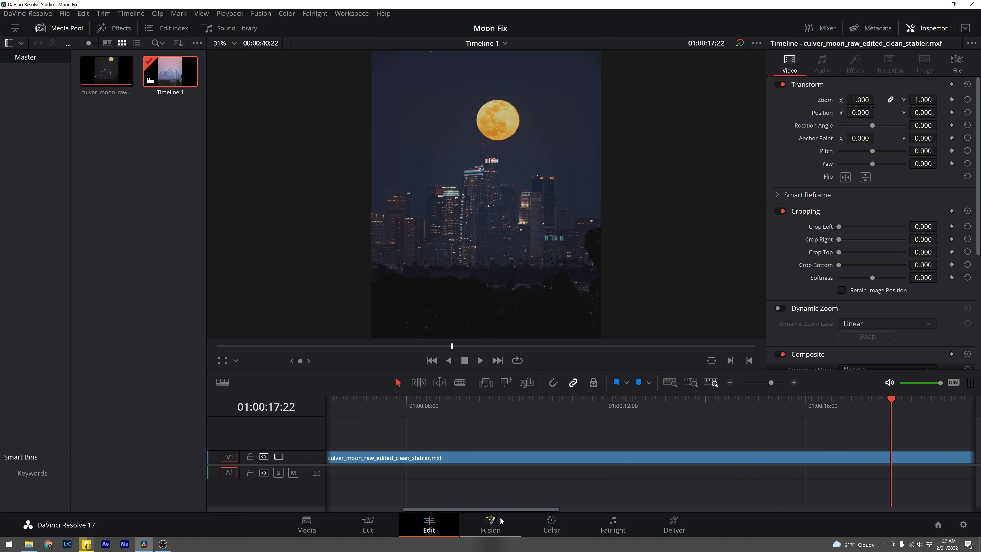
pyautogui.moveTo(504, 512); pyautogui.dragTo(578, 512)
pyautogui.press('space')
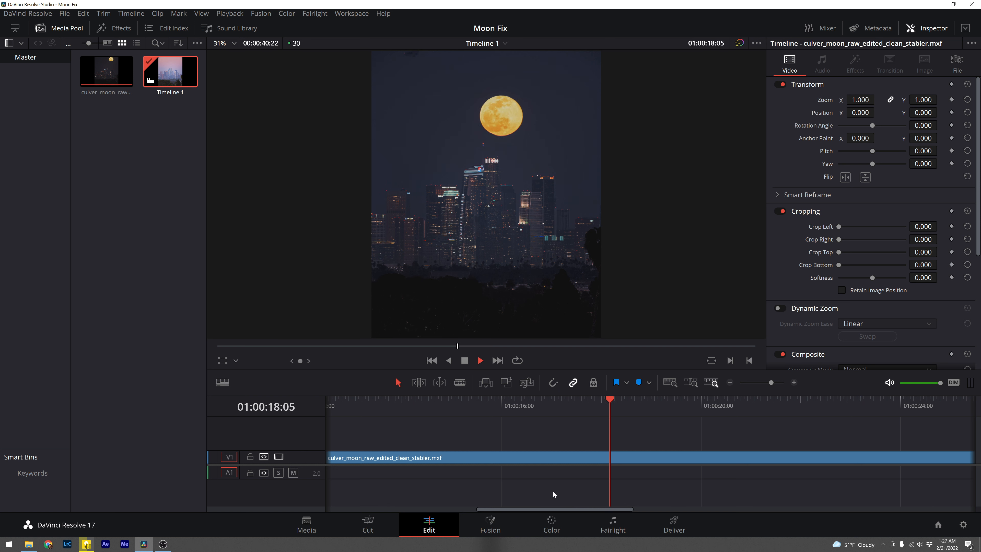
pyautogui.press('space')
# Step frame by frame around 01:00:18:11 to examine where the moon's motion jumps.
pyautogui.press('Left')
pyautogui.press('Left')
pyautogui.press('Left')
pyautogui.press('Left')
pyautogui.press('Left')
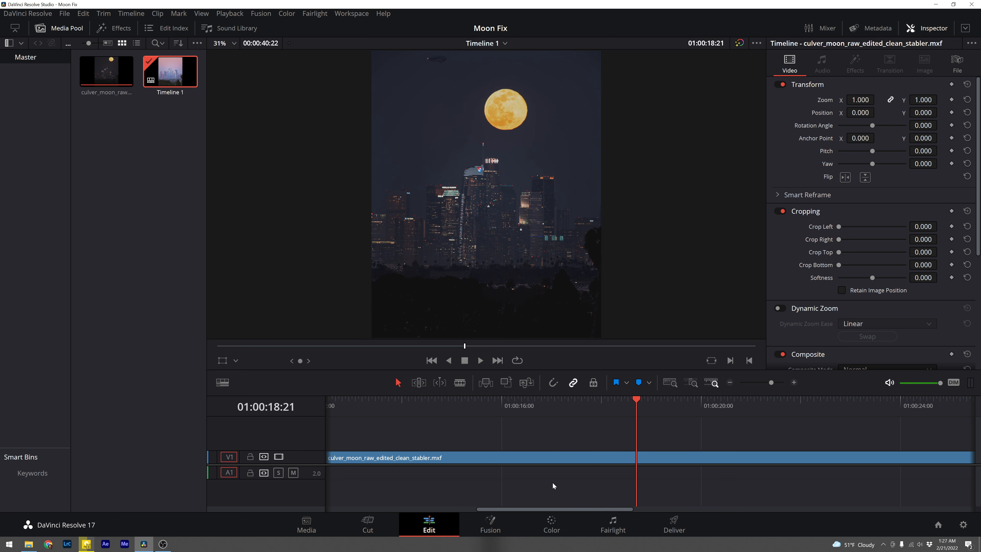
pyautogui.press('Left')
pyautogui.press('Left')
pyautogui.press('Left')
pyautogui.press('Left')
pyautogui.press('Left')
pyautogui.press('Left')
pyautogui.press('Left')
pyautogui.press('Left')
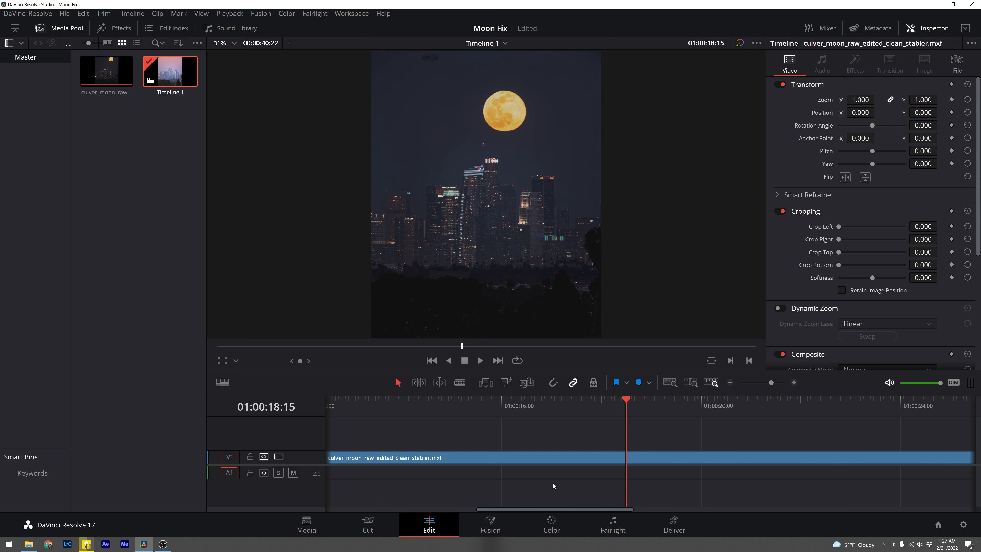
pyautogui.press('Right')
pyautogui.press('Right')
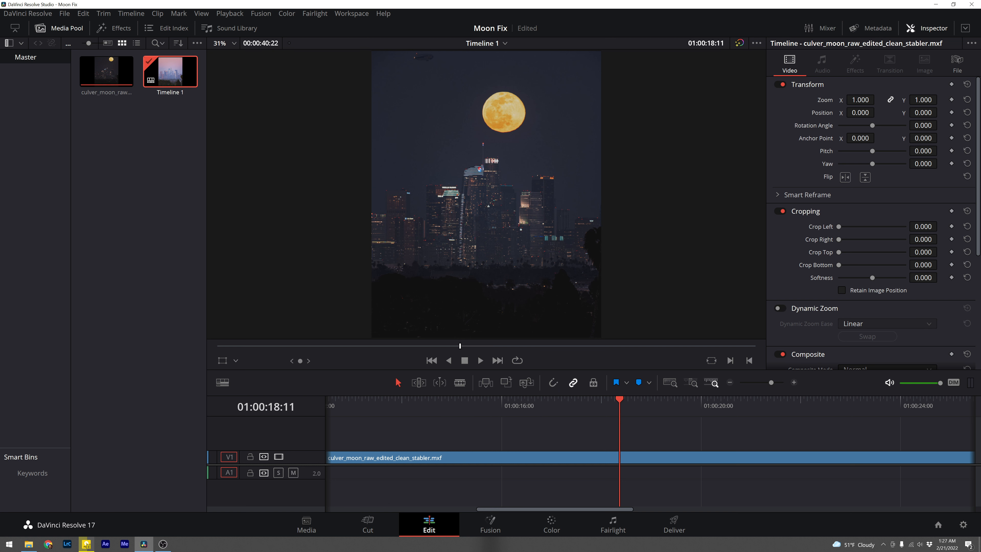
# Compare the frames between 01:00:18:10 and 01:00:18:15 to pin down the exact frame of the moon's jump.
pyautogui.hotkey('alt', 'Tab')
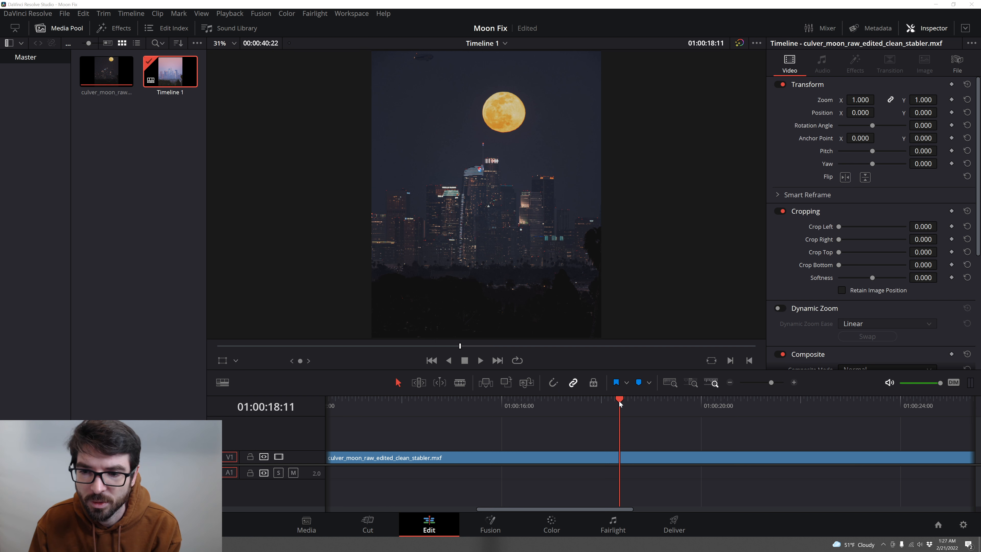
pyautogui.moveTo(619, 403); pyautogui.dragTo(617, 403)
pyautogui.press('Right')
pyautogui.press('Right')
pyautogui.press('Right')
pyautogui.press('Right')
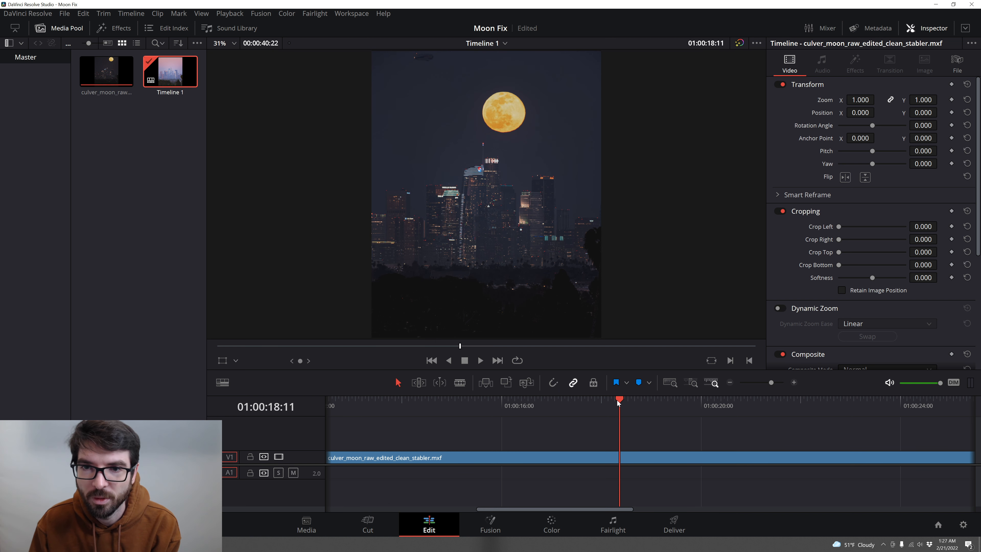
pyautogui.press('Right')
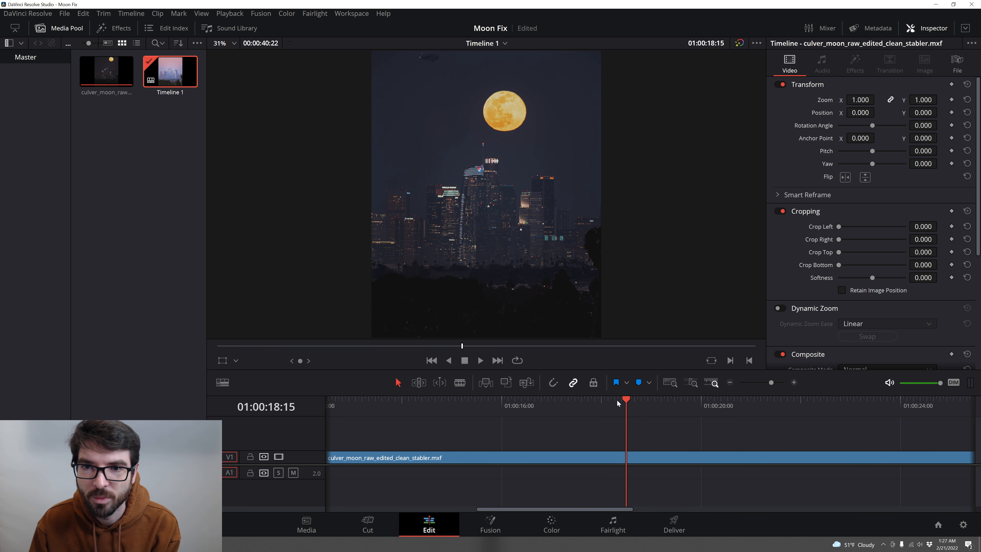
pyautogui.press('Left')
pyautogui.press('Left')
pyautogui.press('Left')
pyautogui.press('Left')
pyautogui.press('Left')
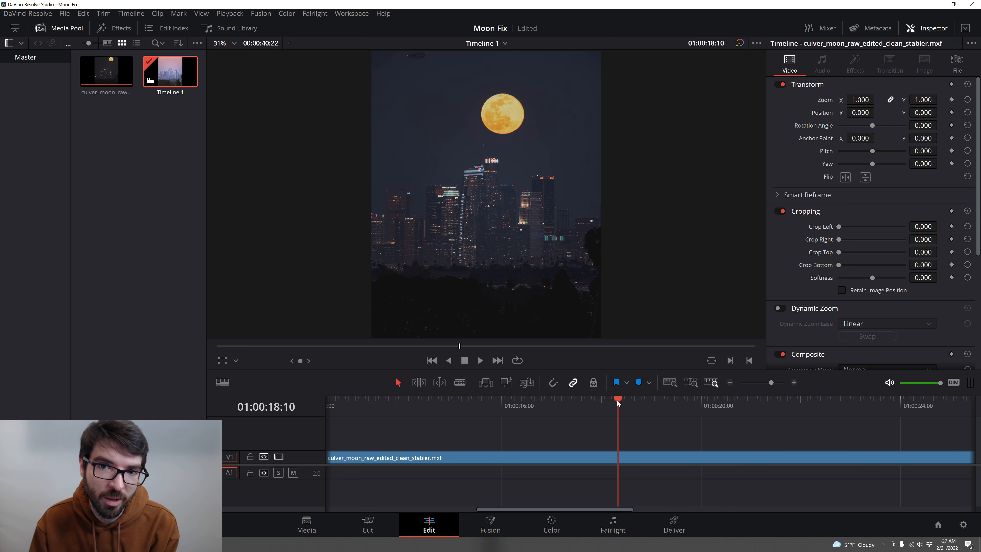
# Enable snapping and split the moonrise clip with the Blade at 01:00:18:11.
pyautogui.press('Right')
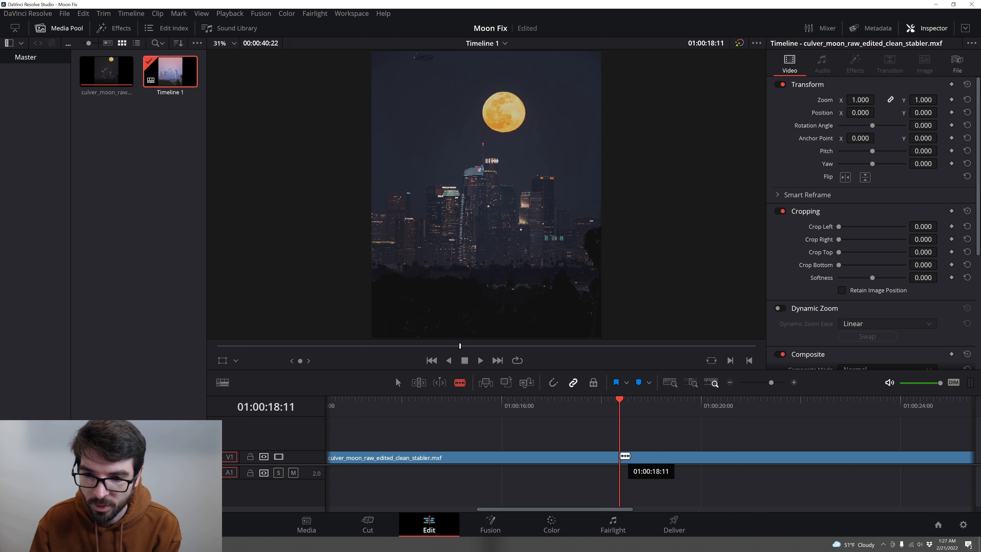
pyautogui.click(620, 456)
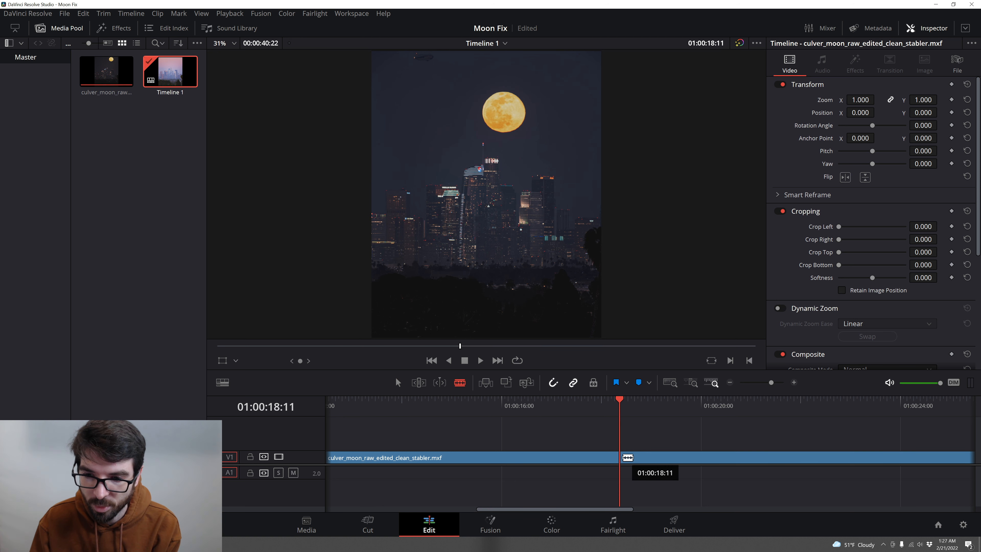
pyautogui.click(625, 456)
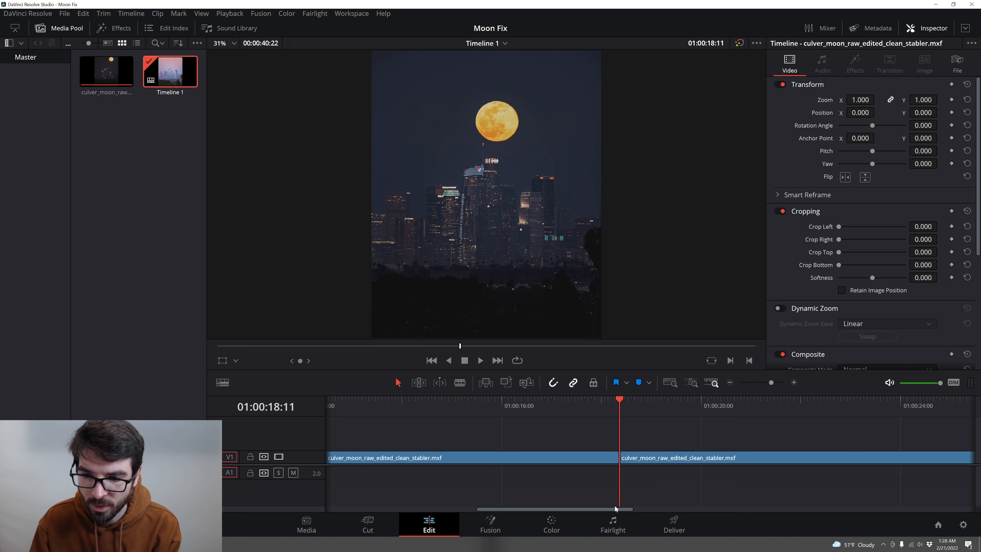
# Inspect the frames on both sides of the cut at 01:00:18:11 to compare the moon's position.
pyautogui.moveTo(616, 509); pyautogui.dragTo(625, 509)
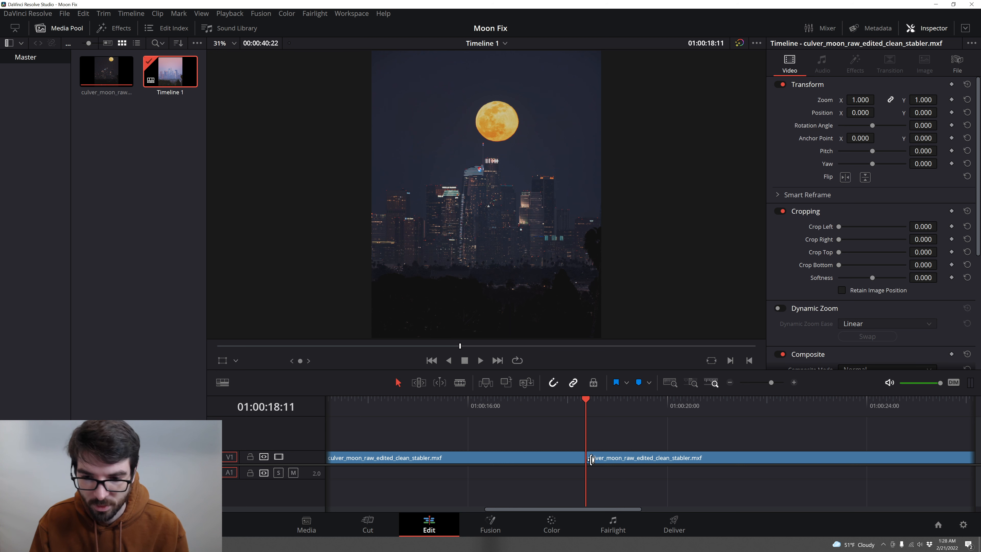
pyautogui.scroll(3, 591, 460)
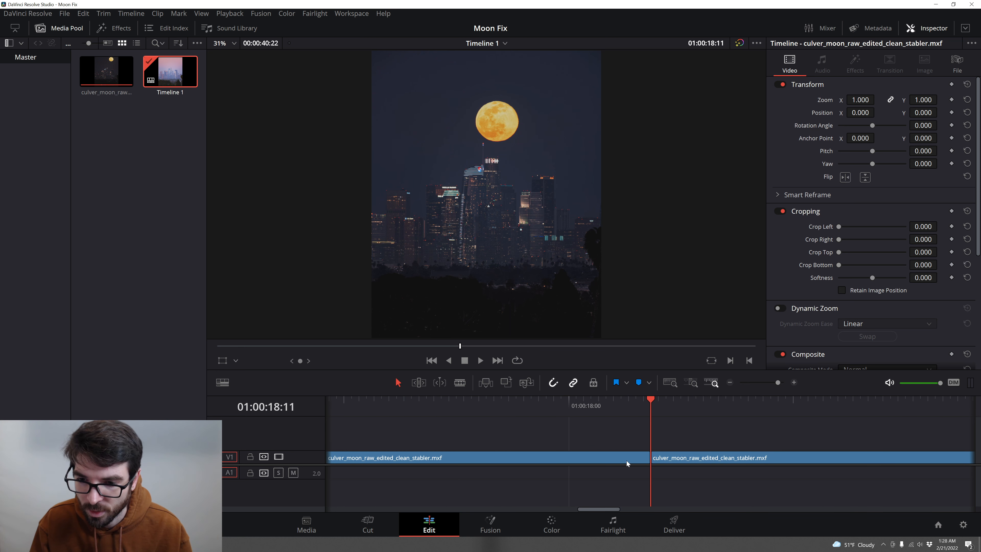
pyautogui.click(659, 402)
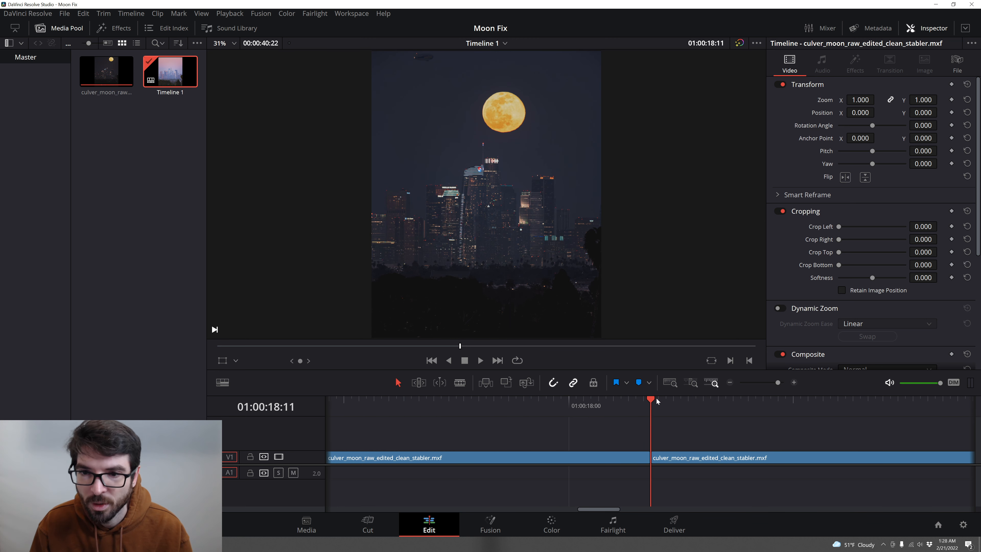
pyautogui.press('Left')
pyautogui.press('Right')
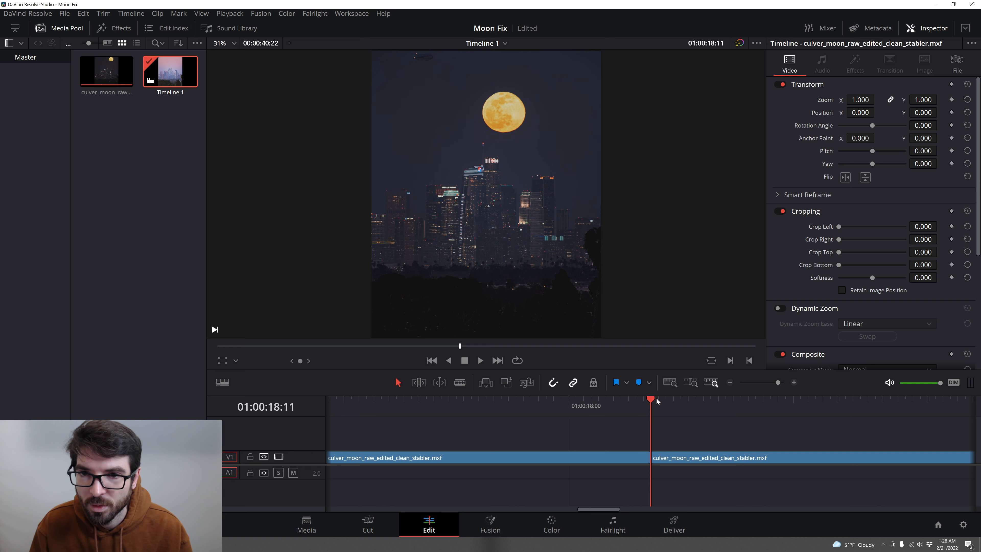
pyautogui.press('Left')
pyautogui.press('Left')
pyautogui.press('Left')
# Move the section before the cut about 12 frames earlier to open a gap, and scrub across the gap.
pyautogui.moveTo(628, 456); pyautogui.dragTo(530, 462)
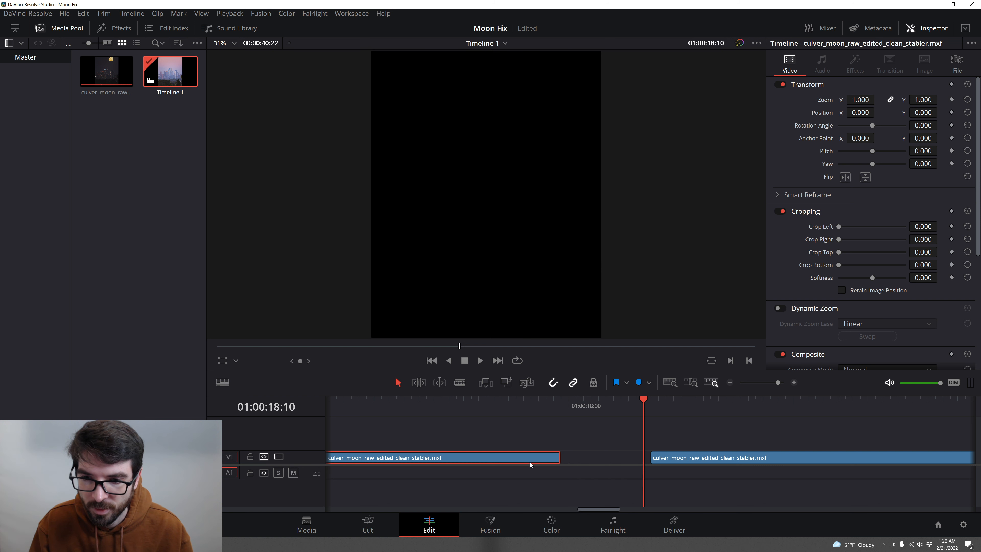
pyautogui.click(647, 397)
pyautogui.click(564, 409)
pyautogui.click(638, 403)
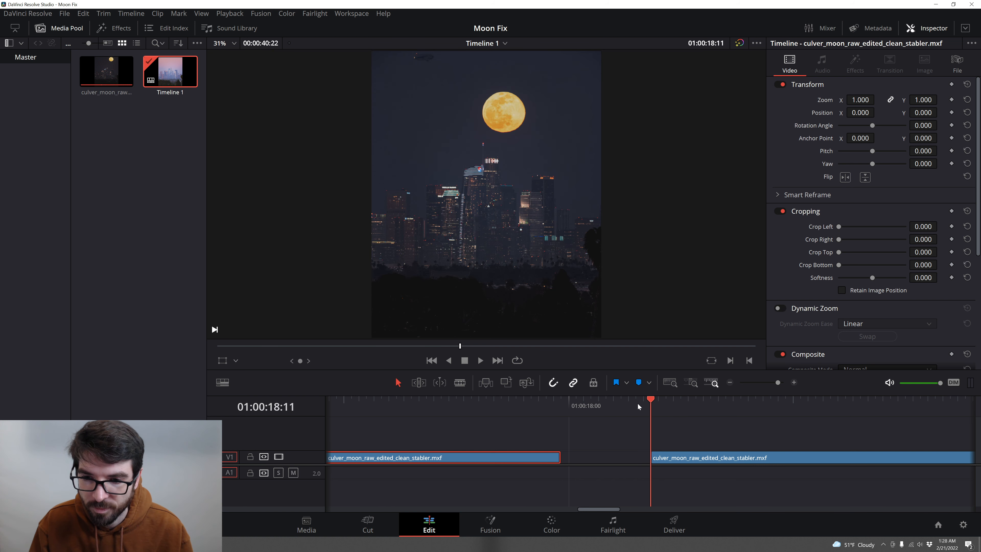
pyautogui.click(566, 414)
pyautogui.click(660, 414)
pyautogui.click(586, 420)
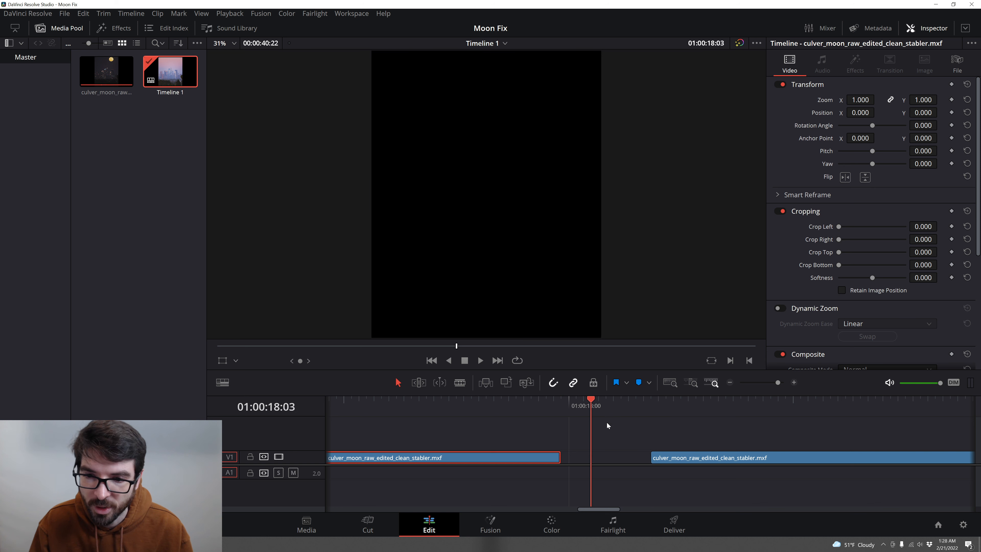
# Step through the gap from 01:00:18:00 to 01:00:18:11 and back to its start to gauge how many frames are missing.
pyautogui.click(575, 424)
pyautogui.press('Right')
pyautogui.press('Right')
pyautogui.press('Right')
pyautogui.press('Right')
pyautogui.press('Right')
pyautogui.press('Right')
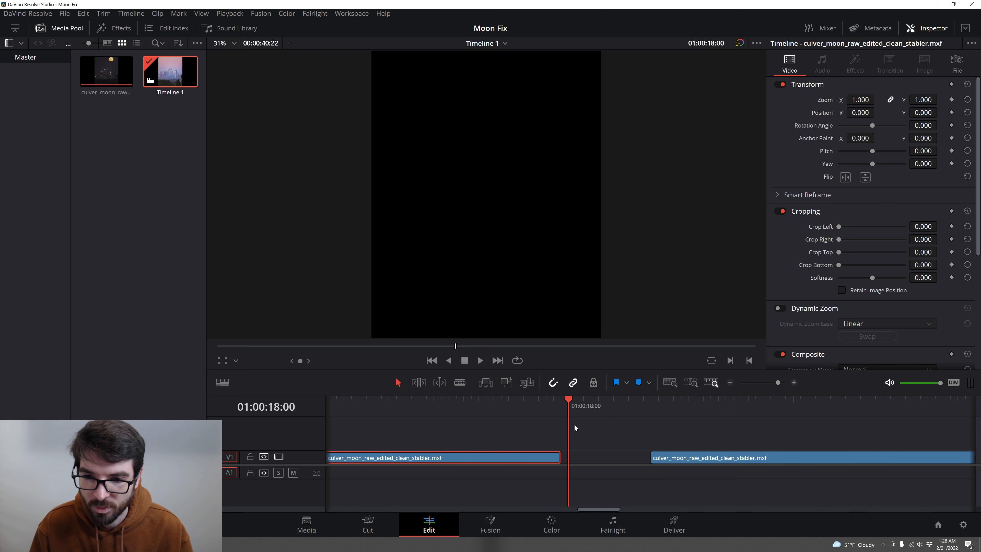
pyautogui.press('Right')
pyautogui.press('Right')
pyautogui.press('Right')
pyautogui.press('Right')
pyautogui.press('Right')
pyautogui.press('Right')
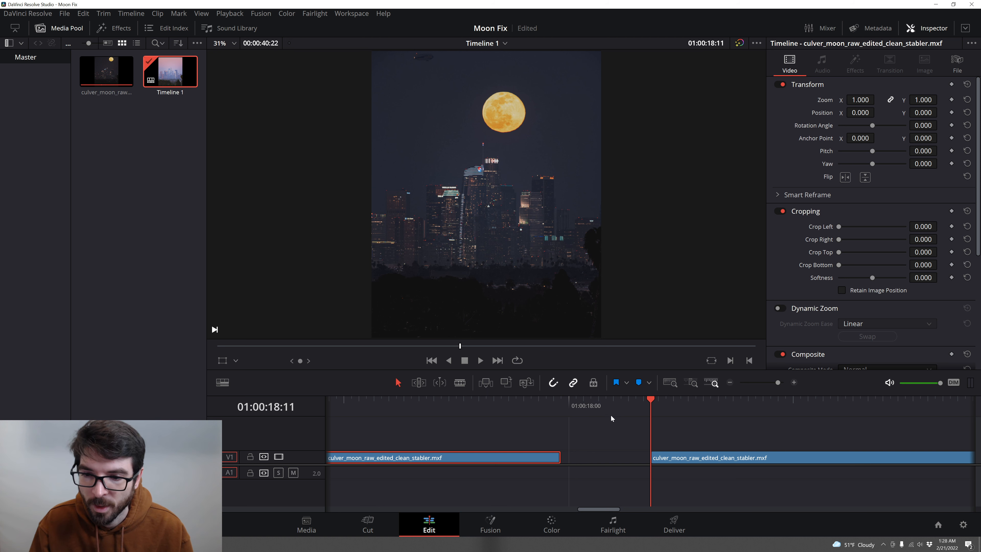
pyautogui.click(562, 404)
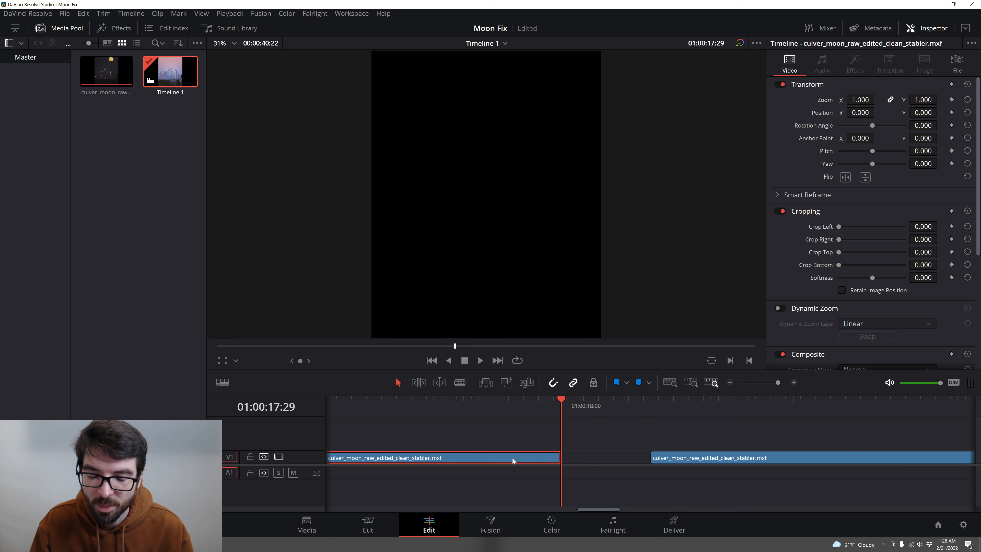
# Move the section before the gap about 2 frames later to narrow the gap, and check its last frames.
pyautogui.moveTo(515, 459); pyautogui.dragTo(530, 458)
pyautogui.press('Right')
pyautogui.press('Right')
pyautogui.press('Left')
pyautogui.press('Left')
pyautogui.press('Left')
pyautogui.press('Left')
pyautogui.press('Left')
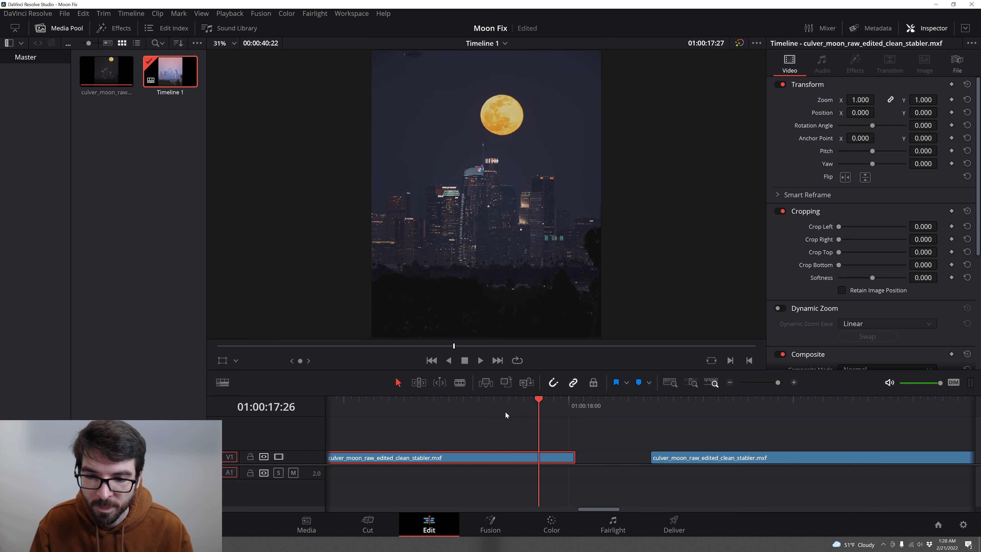
# Step through the last frames before the gap, from 01:00:17:26 onward, to judge the moon's movement per frame.
pyautogui.press('Right')
pyautogui.press('Right')
pyautogui.press('Right')
pyautogui.press('Right')
pyautogui.press('Right')
pyautogui.click(553, 410)
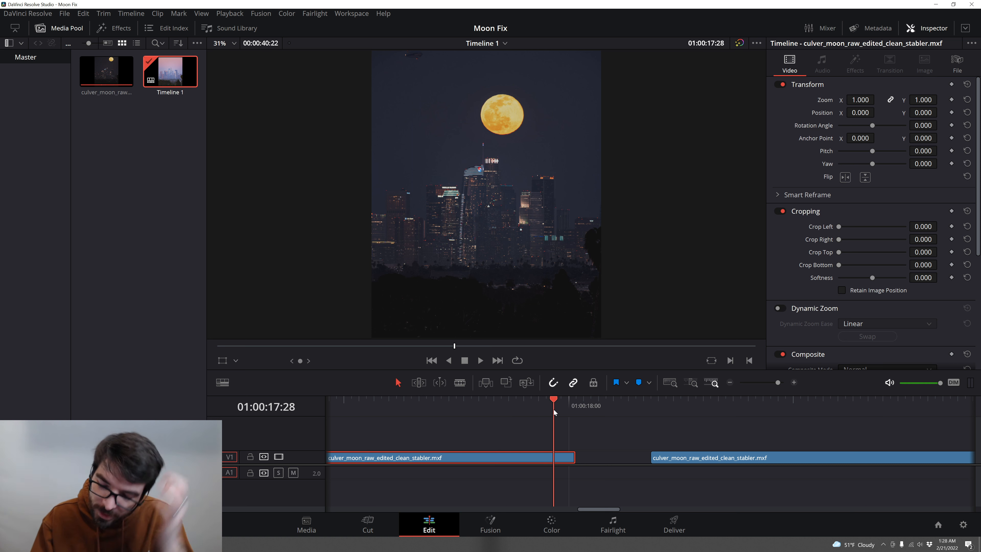
pyautogui.press('Right')
pyautogui.press('Right')
pyautogui.press('Right')
pyautogui.click(546, 414)
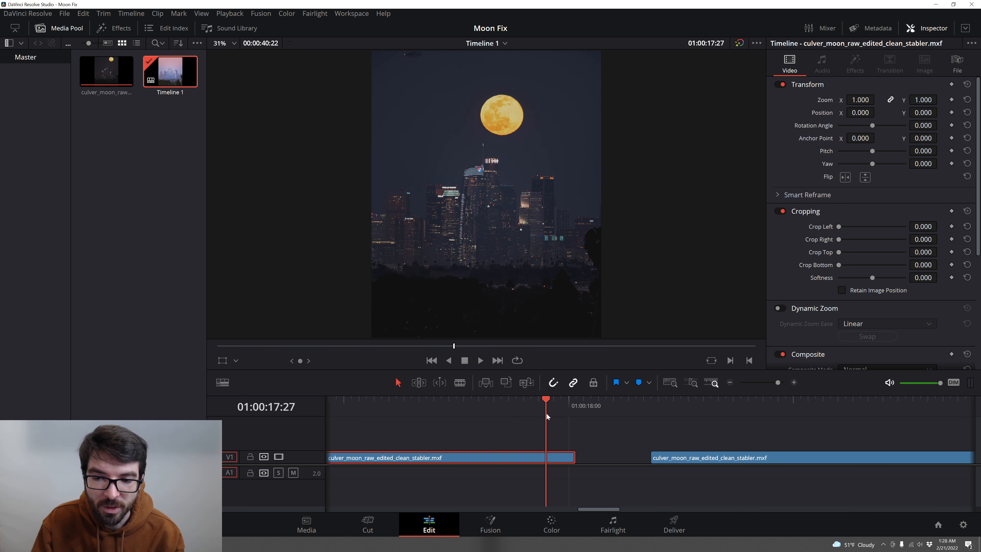
# Examine the moon enlarged in the viewer between 01:00:17:20 and 01:00:17:22 to follow its movement against the antenna.
pyautogui.moveTo(550, 414); pyautogui.dragTo(492, 400)
pyautogui.press('Right')
pyautogui.press('Right')
pyautogui.press('Right')
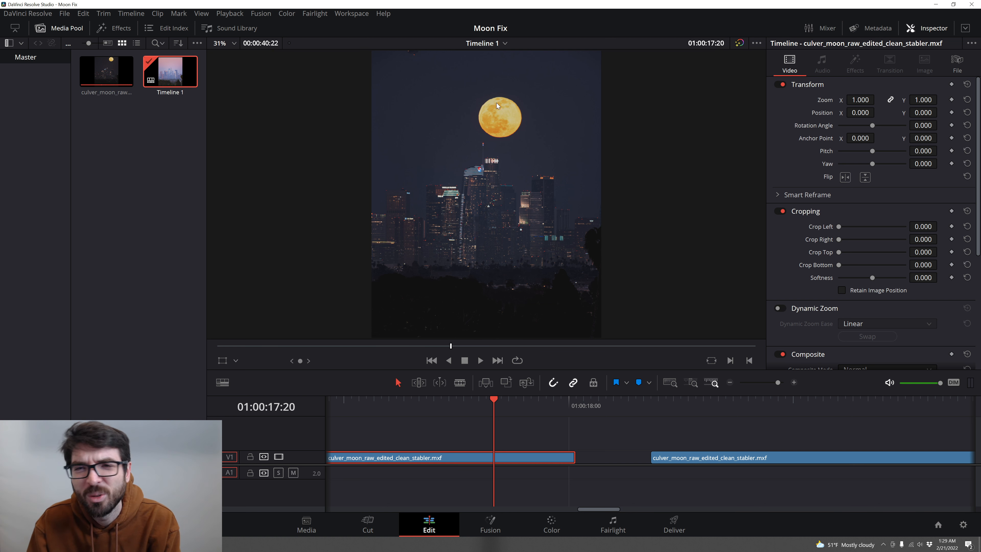
pyautogui.scroll(4, 503, 134)
pyautogui.scroll(2, 504, 139)
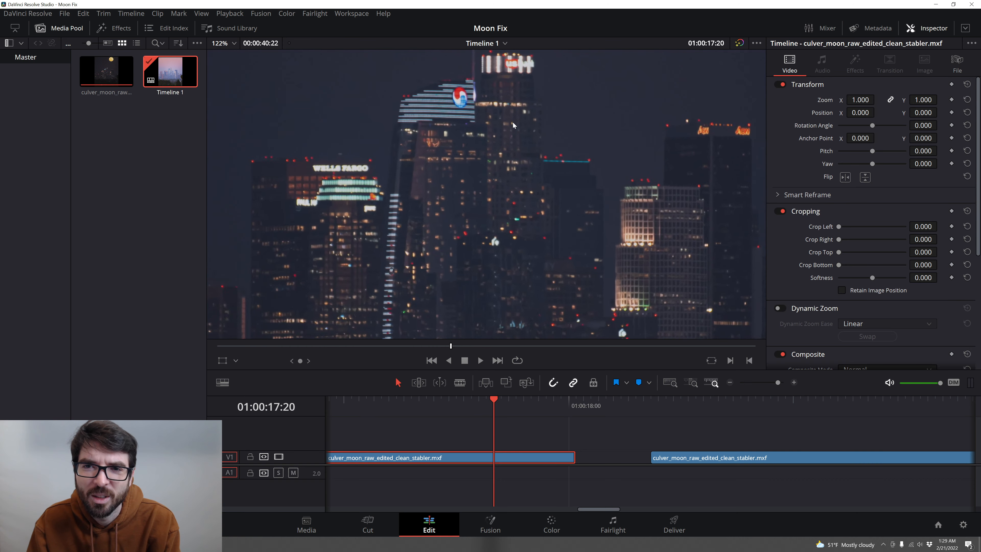
pyautogui.moveTo(513, 122); pyautogui.dragTo(511, 242)
pyautogui.scroll(2, 493, 282)
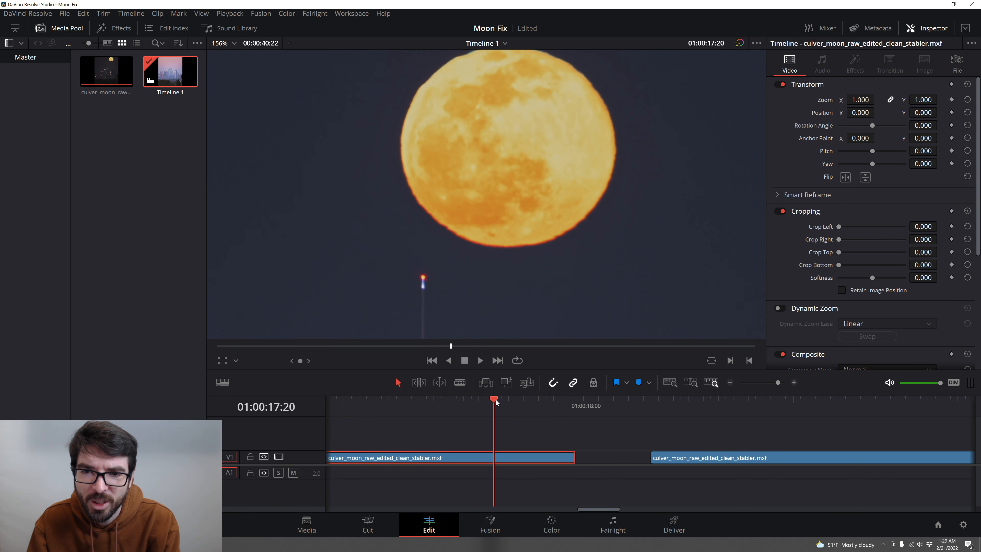
pyautogui.moveTo(496, 400); pyautogui.dragTo(512, 422)
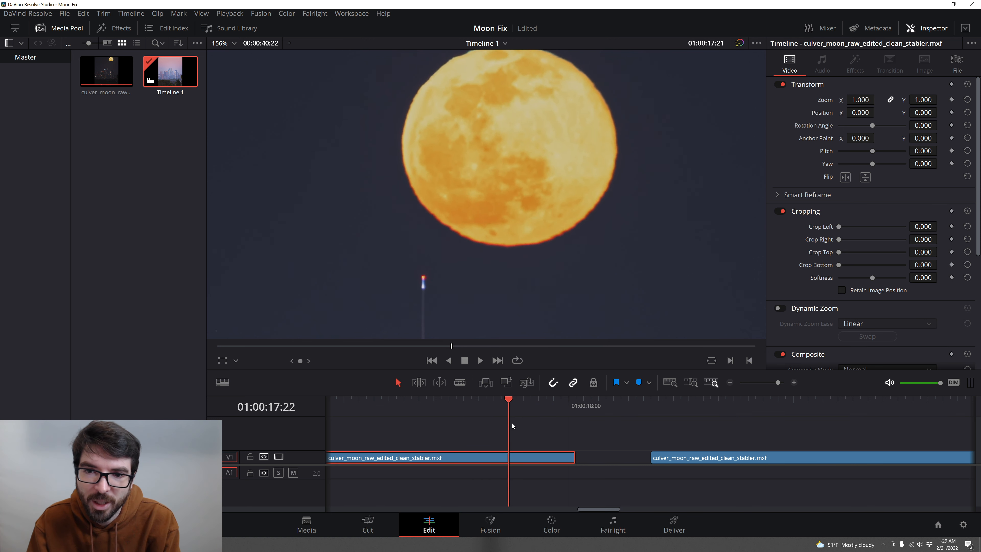
pyautogui.moveTo(529, 180); pyautogui.dragTo(516, 225)
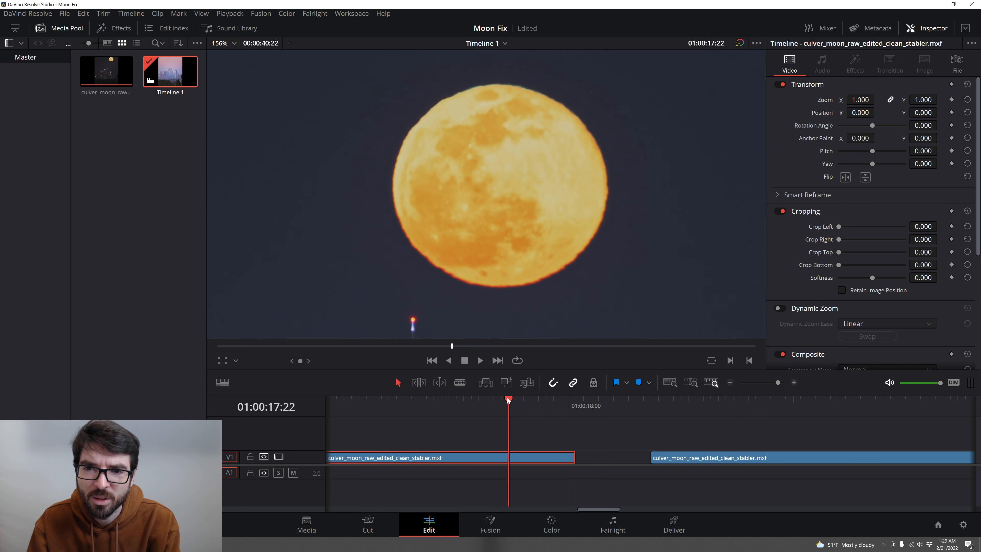
# Place the playhead at 01:00:17:15 and duplicate the section before the gap onto a new V2 track directly above it.
pyautogui.moveTo(509, 401); pyautogui.dragTo(457, 408)
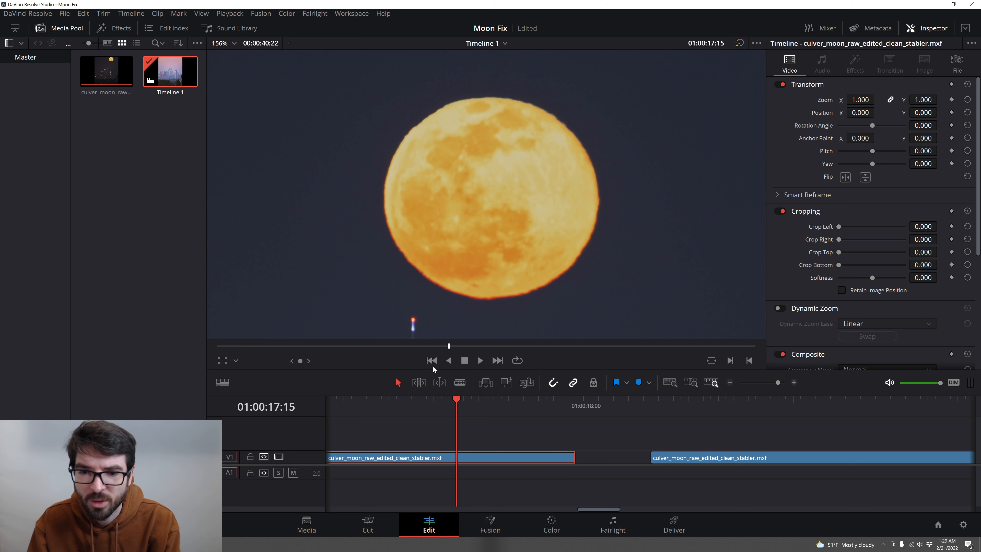
pyautogui.click(460, 382)
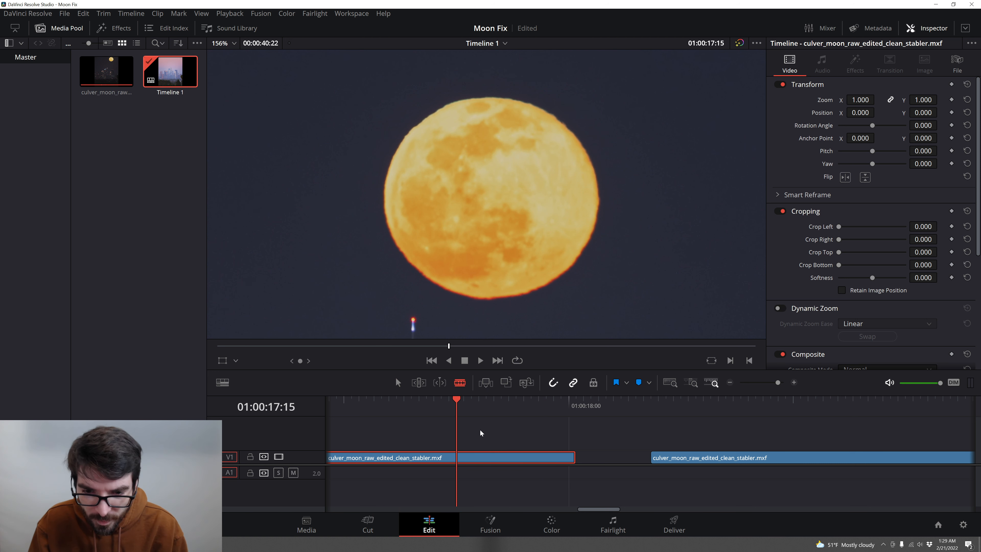
pyautogui.click(399, 383)
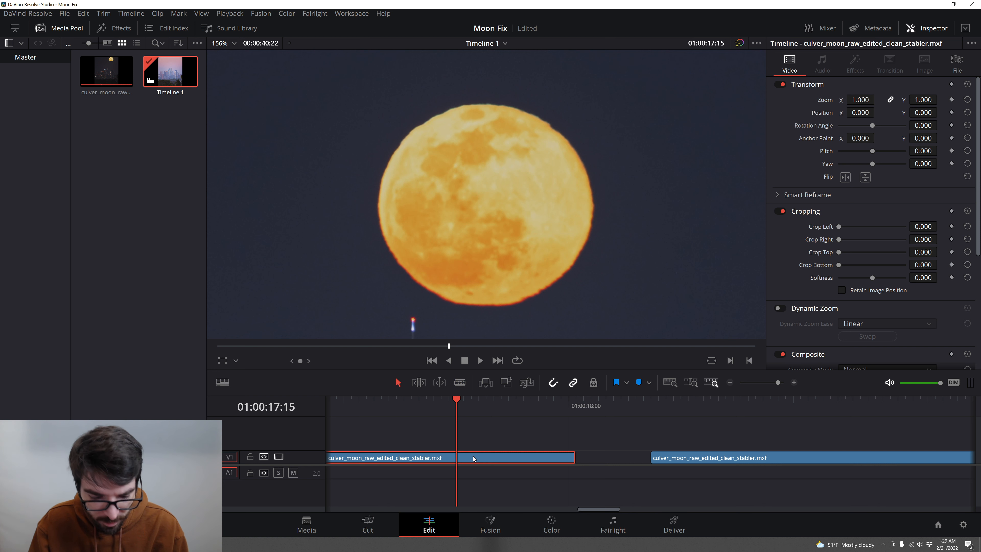
pyautogui.moveTo(473, 459); pyautogui.dragTo(472, 442)
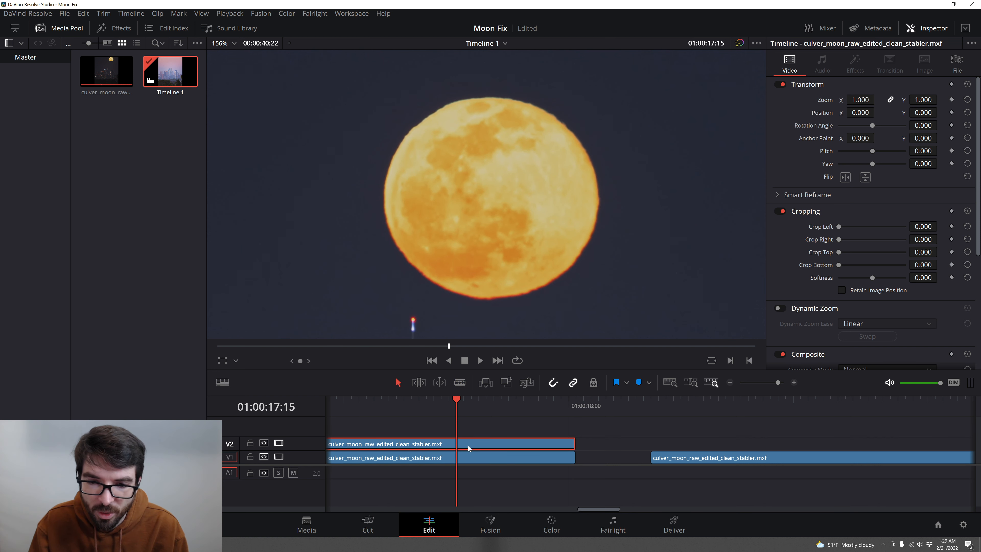
# Cut the V2 copy at 01:00:17:15 and delete the part before the cut, saving the project.
pyautogui.click(460, 382)
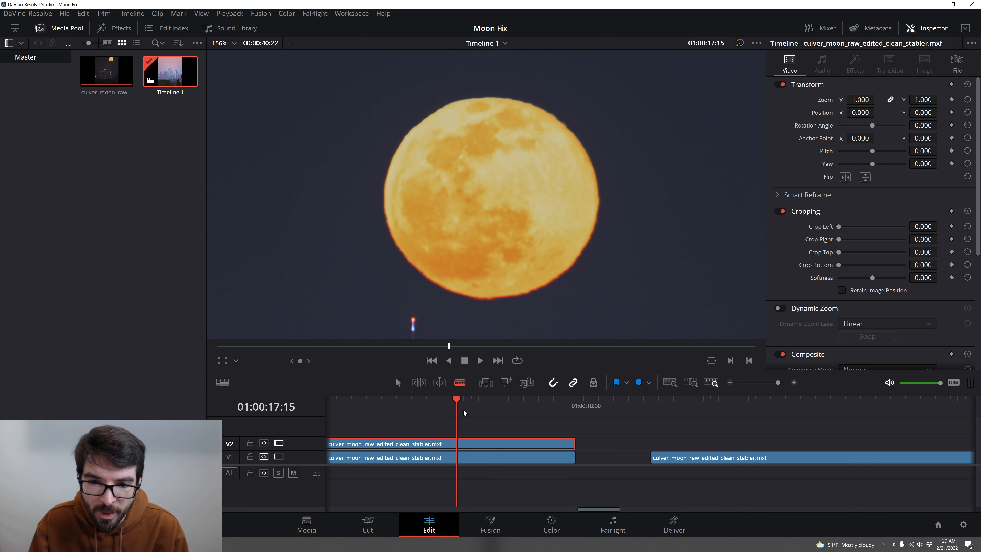
pyautogui.click(460, 444)
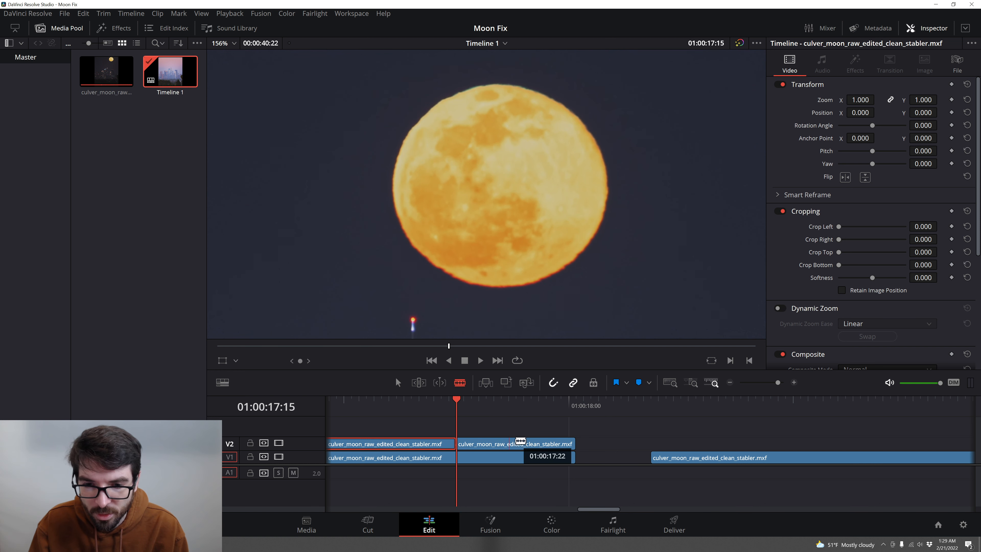
pyautogui.hotkey('ctrl', 's')
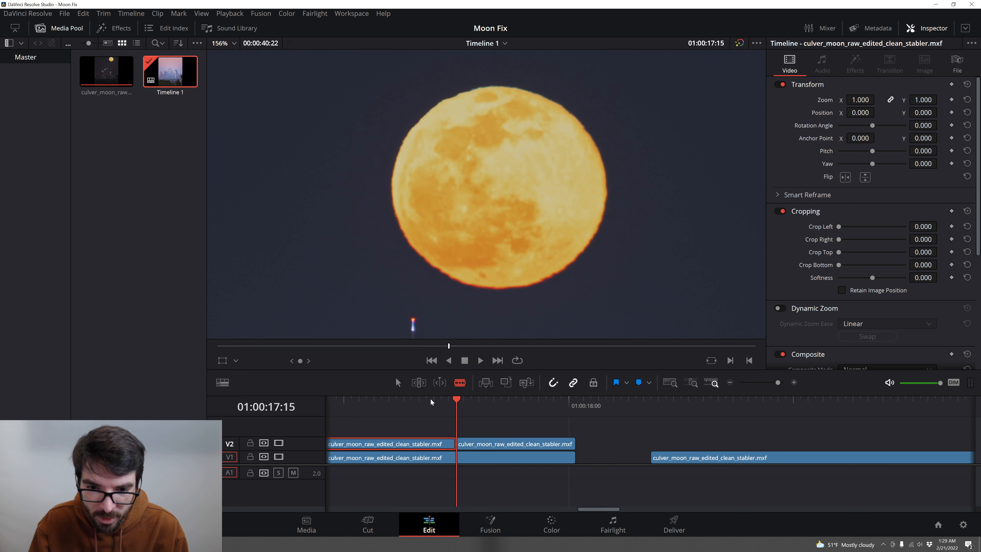
pyautogui.press('Delete')
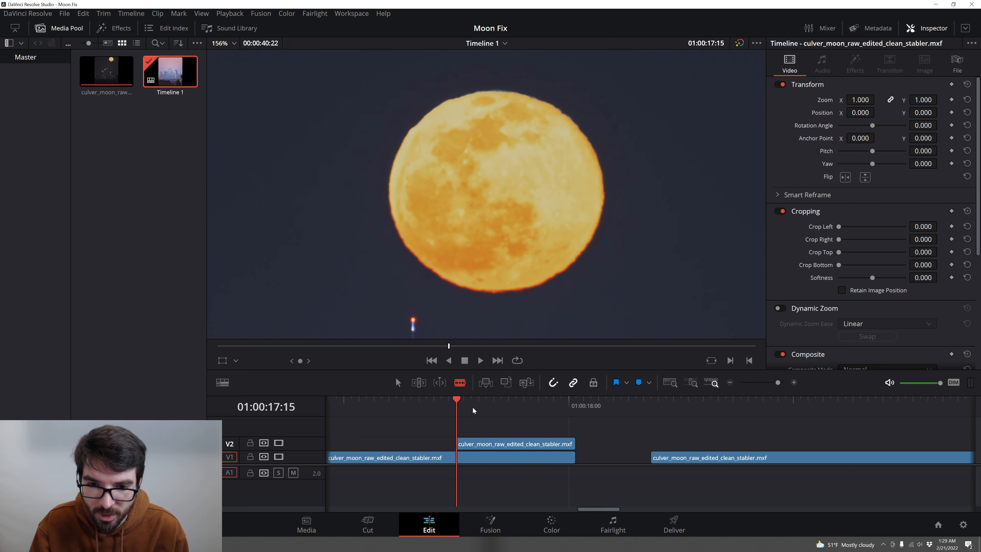
pyautogui.hotkey('ctrl', 's')
pyautogui.click(398, 382)
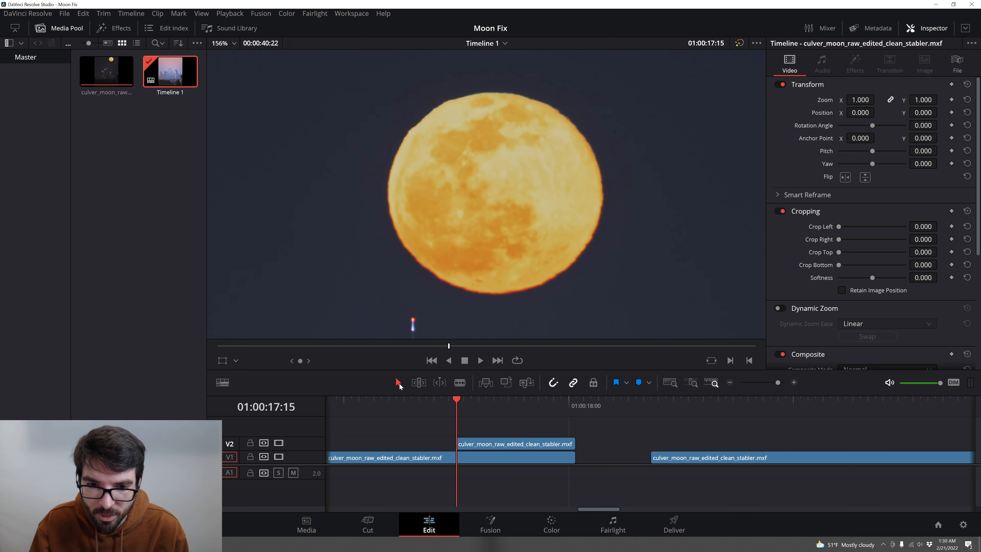
# With snapping off, move the remaining V2 piece later so it starts at 01:00:18:00, and park the playhead on its first frame.
pyautogui.moveTo(491, 446); pyautogui.dragTo(600, 446)
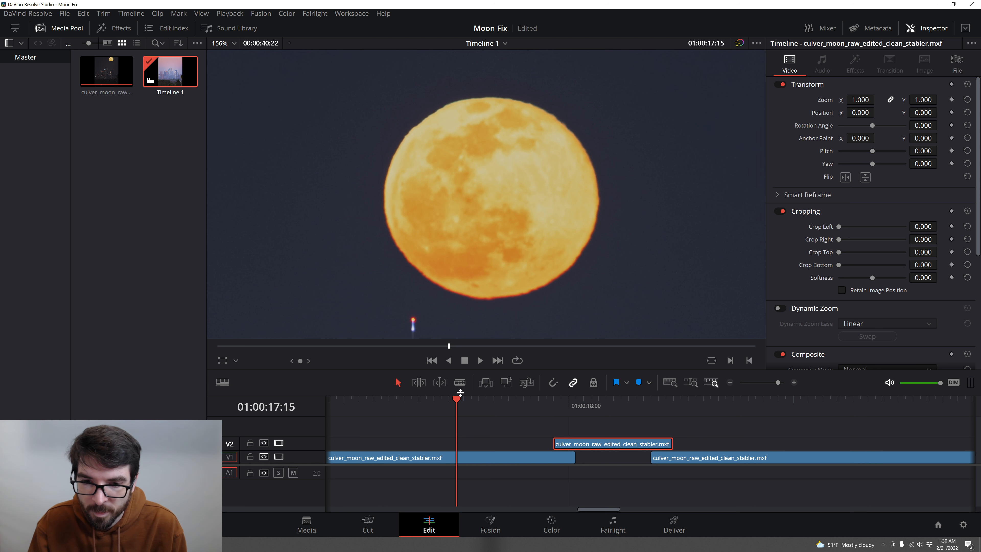
pyautogui.moveTo(467, 400); pyautogui.dragTo(555, 410)
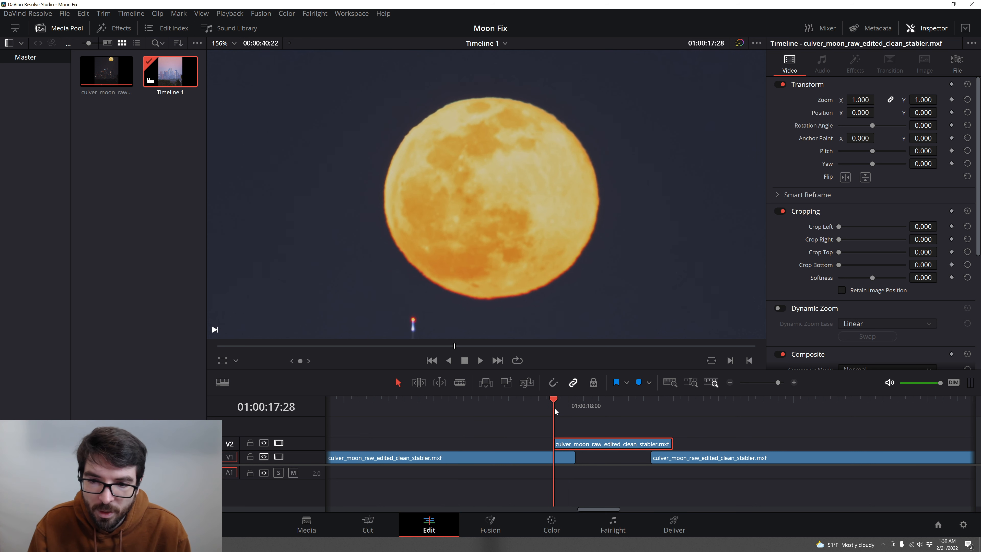
pyautogui.click(554, 387)
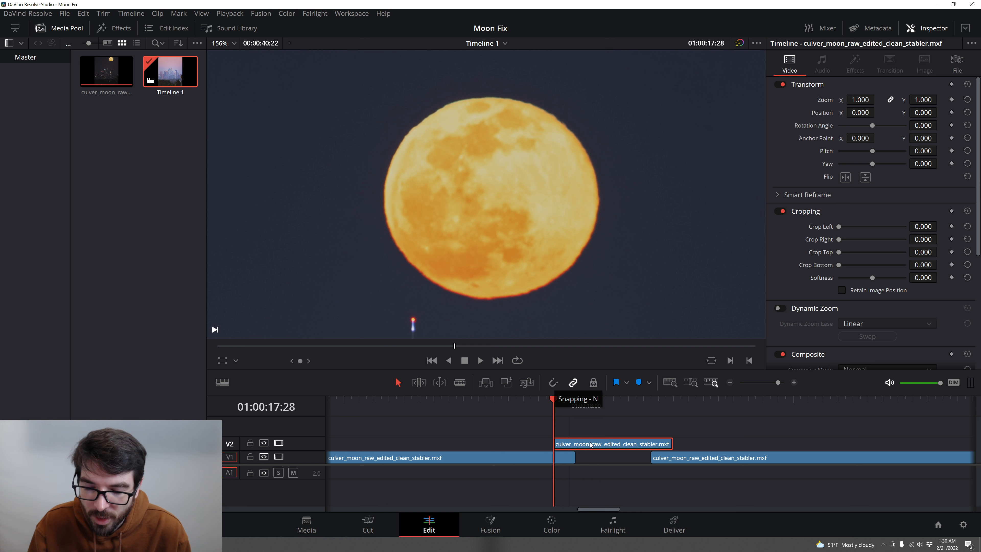
pyautogui.moveTo(557, 404); pyautogui.dragTo(613, 443)
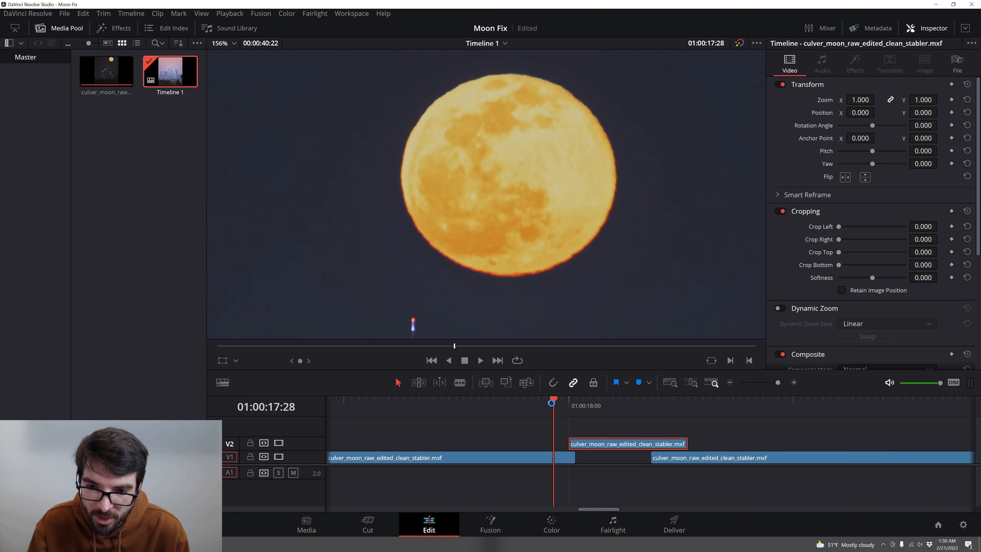
pyautogui.press('Down')
pyautogui.press('Left')
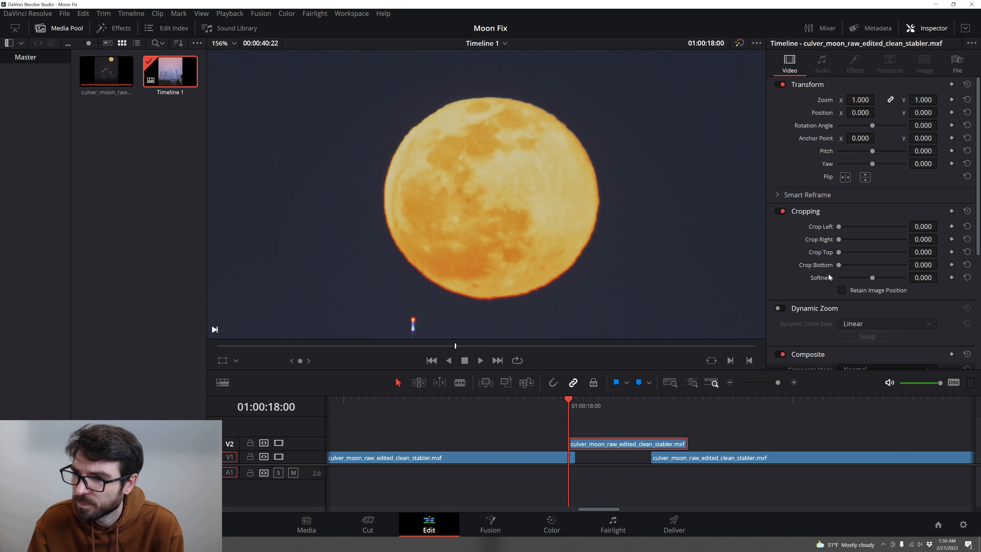
# Set the V2 clip's composite mode to Difference.
pyautogui.click(925, 28)
pyautogui.click(925, 29)
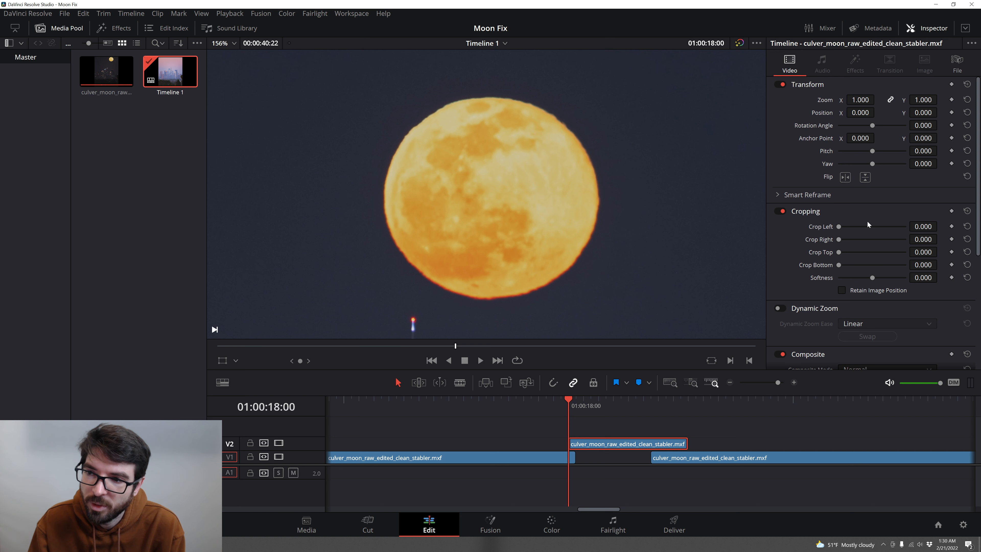
pyautogui.scroll(-4, 868, 223)
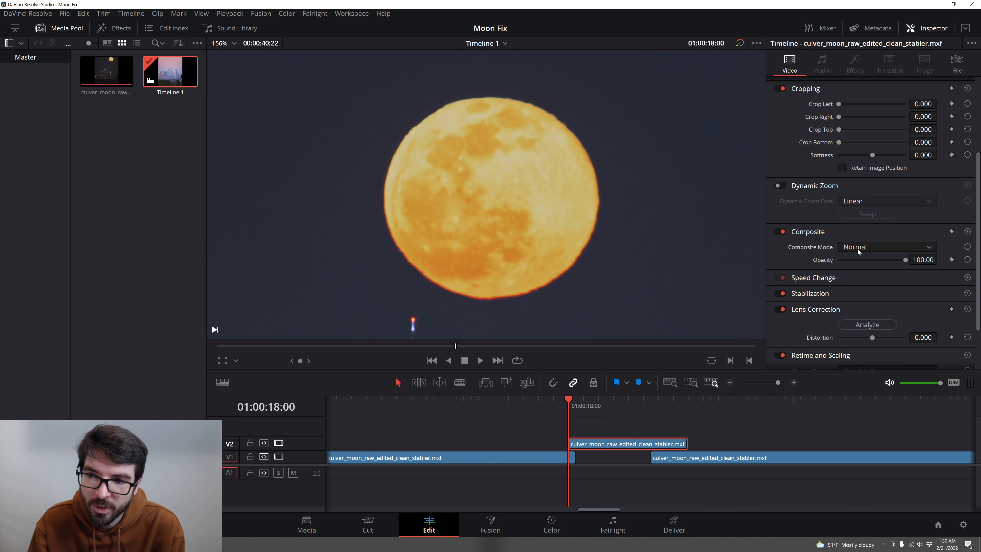
pyautogui.click(859, 251)
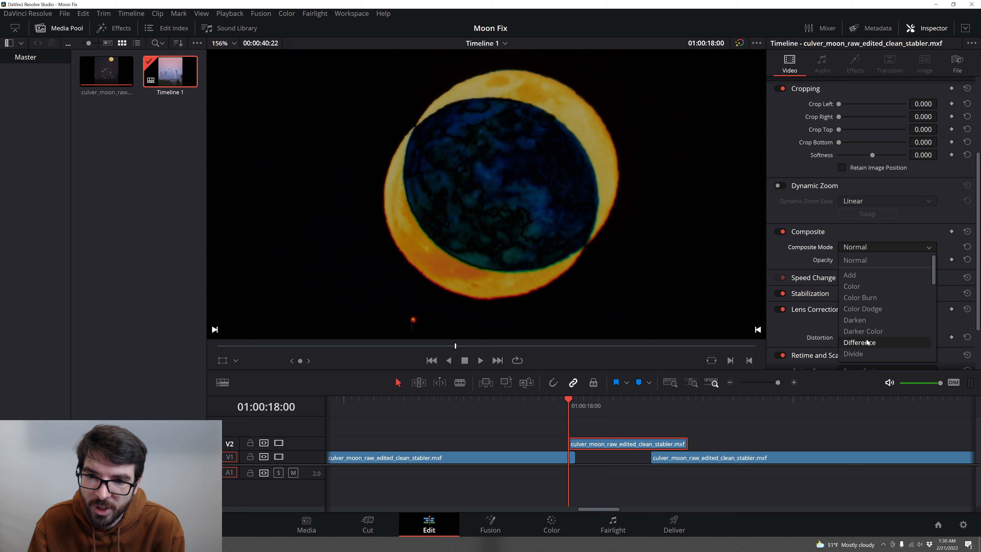
pyautogui.click(857, 340)
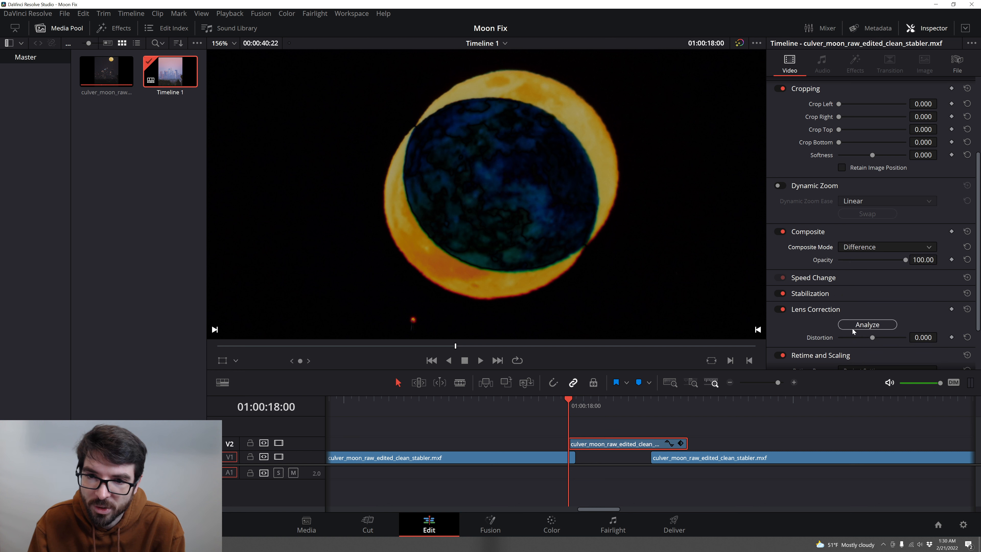
# Align the V2 clip's moon with the one beneath by setting its position to X 49 and Y 65.
pyautogui.scroll(4, 496, 275)
pyautogui.scroll(-6, 496, 275)
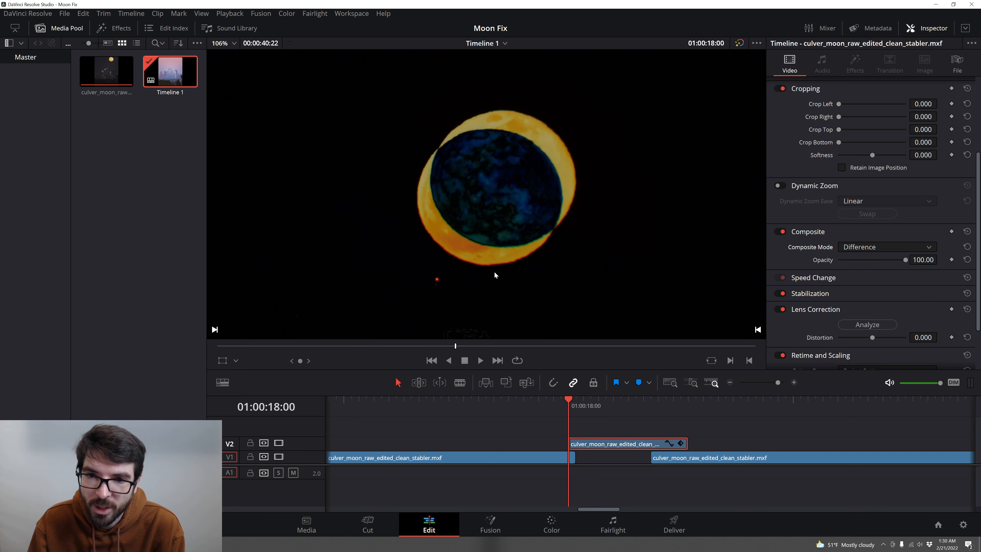
pyautogui.scroll(-8, 496, 275)
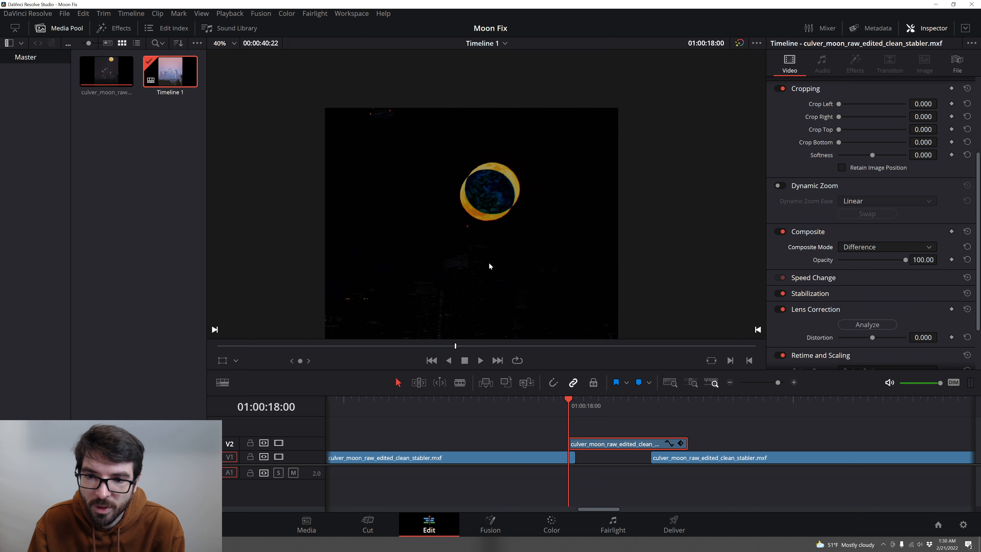
pyautogui.scroll(4, 489, 267)
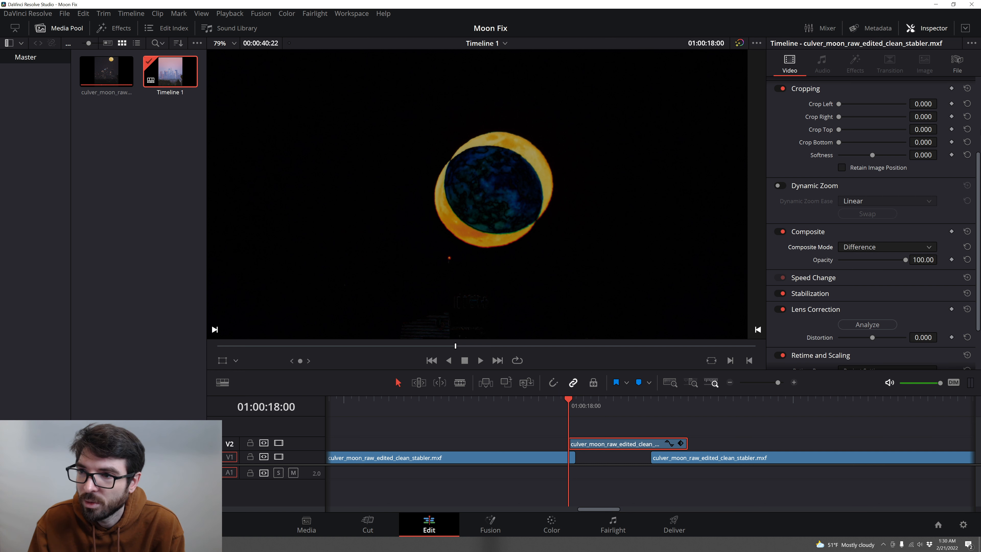
pyautogui.moveTo(979, 210); pyautogui.dragTo(969, 126)
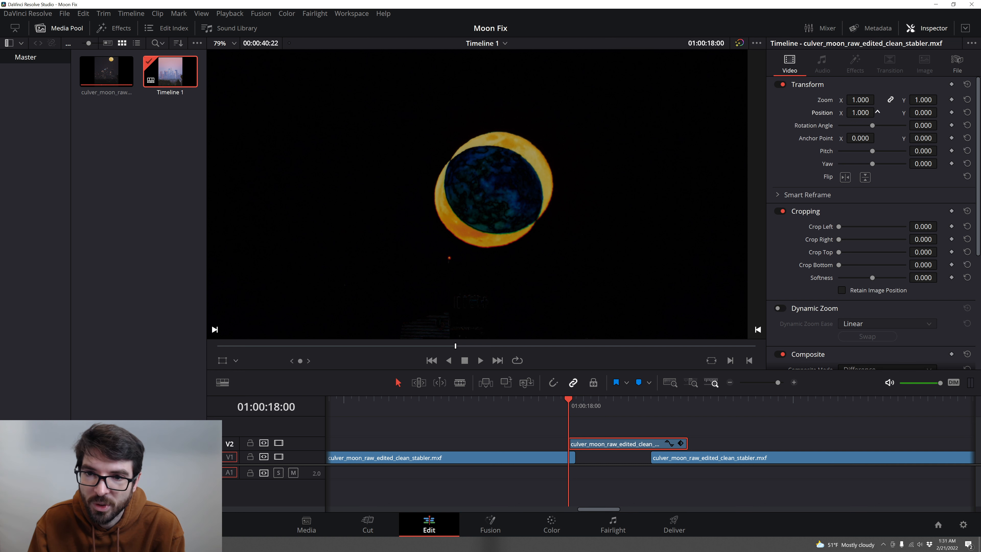
pyautogui.moveTo(867, 112); pyautogui.dragTo(941, 113)
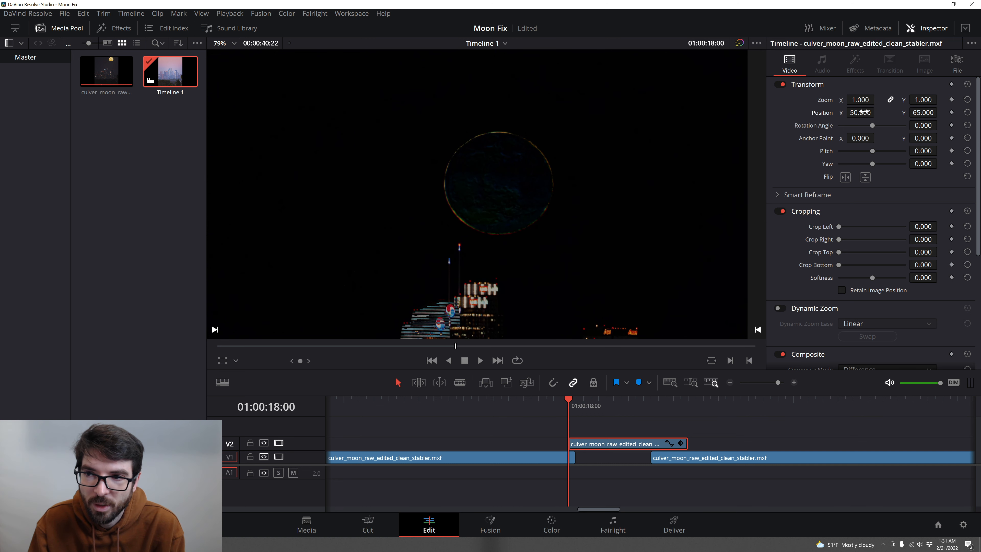
pyautogui.moveTo(880, 112); pyautogui.dragTo(878, 112)
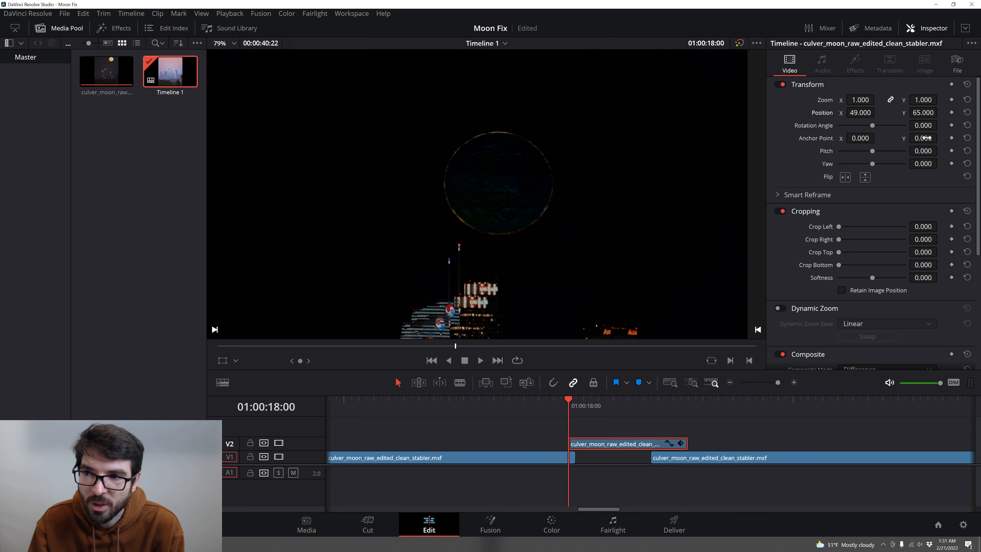
# Trim three frames off the V2 clip's head, keeping its start at 01:00:18:00, and realign its moon at position X 36 and Y 53.
pyautogui.hotkey('ctrl', 's')
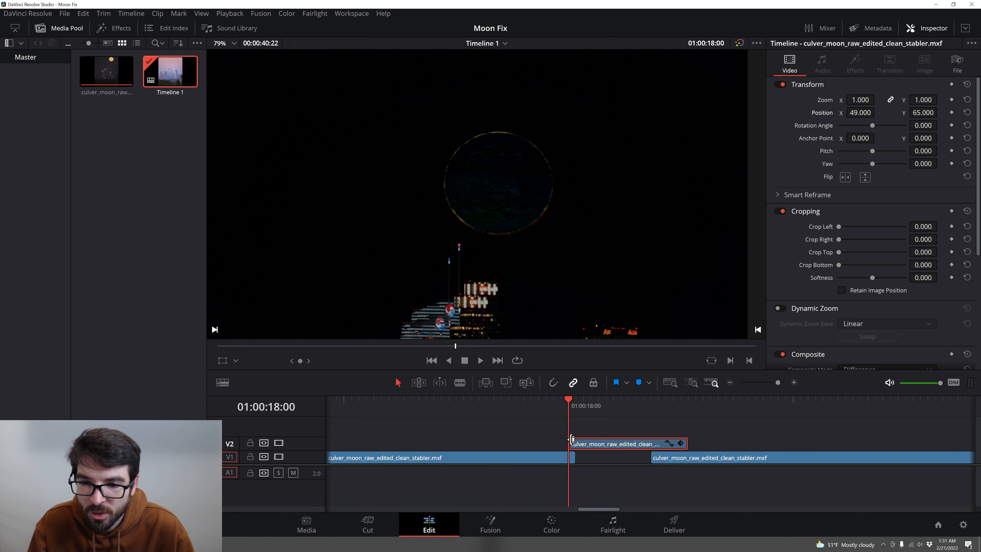
pyautogui.moveTo(572, 439); pyautogui.dragTo(605, 445)
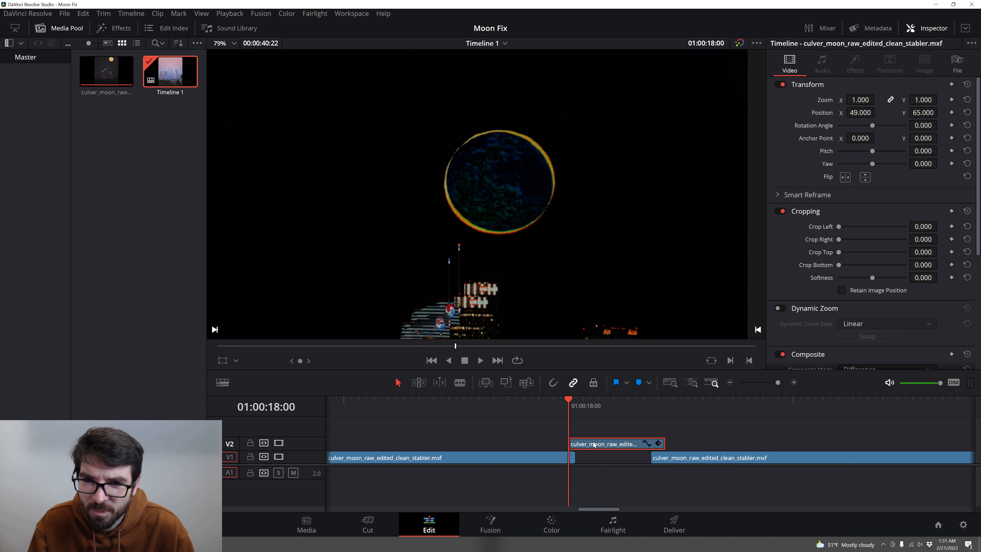
pyautogui.moveTo(922, 112); pyautogui.dragTo(941, 112)
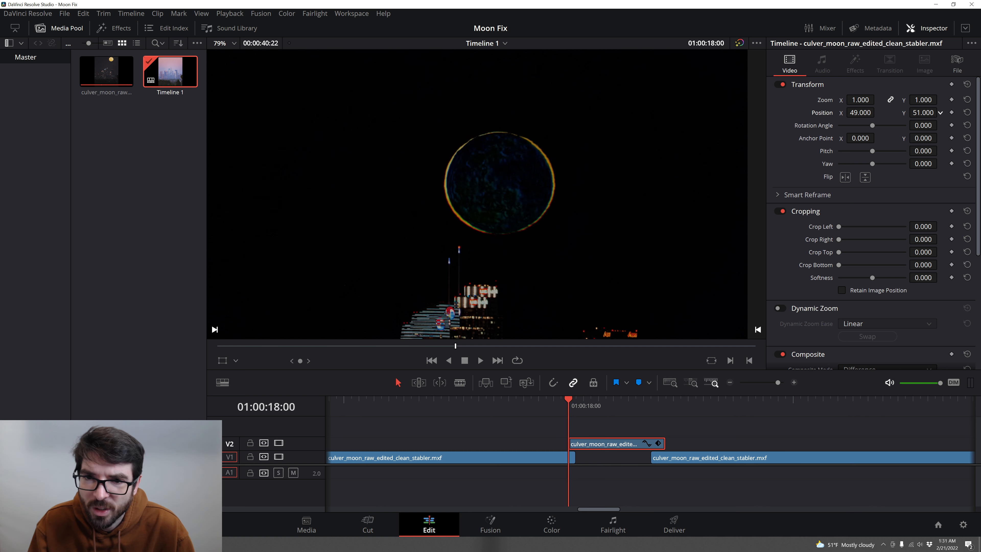
pyautogui.moveTo(868, 112); pyautogui.dragTo(878, 112)
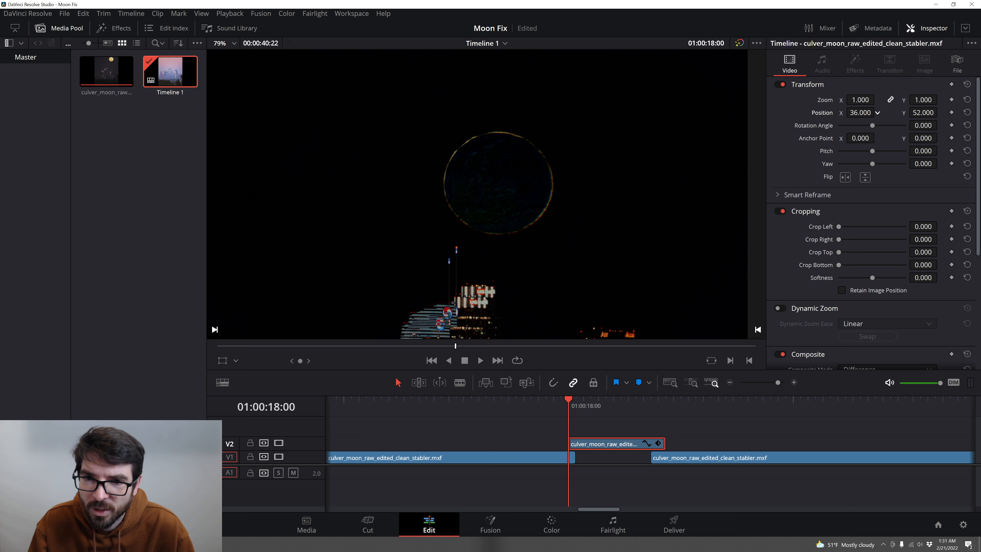
pyautogui.moveTo(932, 112); pyautogui.dragTo(940, 111)
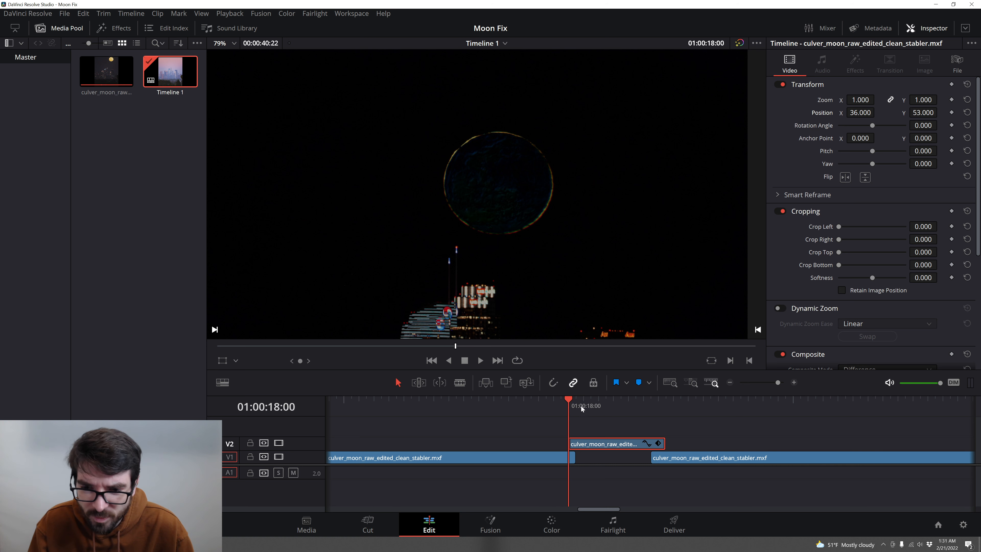
# Set the V2 clip's composite mode to Normal and scrub from 01:00:17:25 to 01:00:18:11 to check the moon's motion across the join.
pyautogui.moveTo(568, 399); pyautogui.dragTo(571, 401)
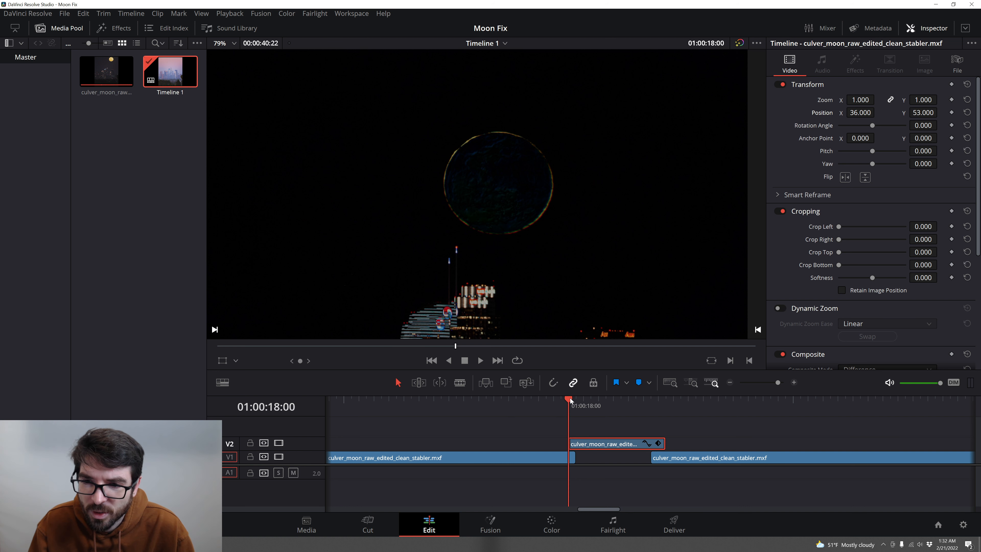
pyautogui.scroll(-5, 909, 293)
pyautogui.scroll(4, 909, 293)
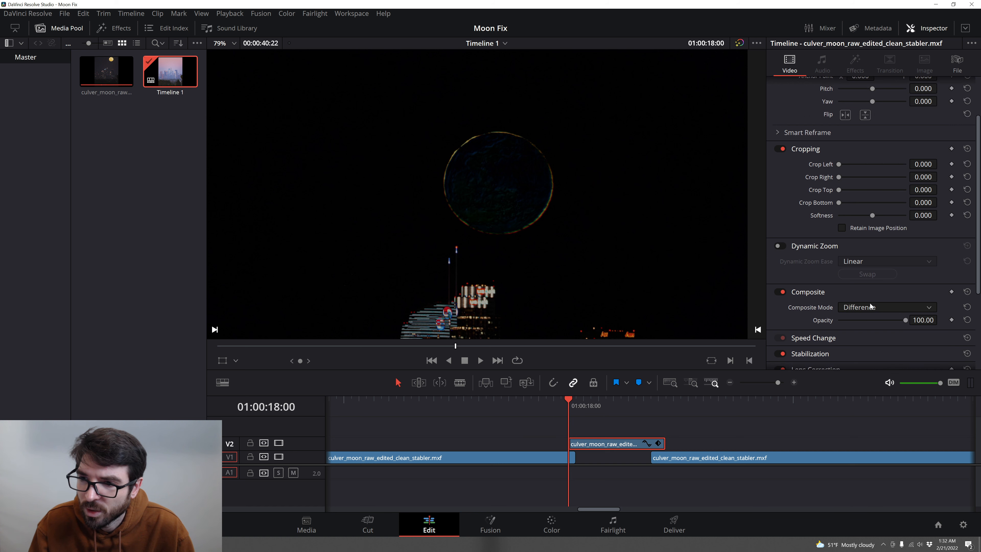
pyautogui.click(870, 306)
pyautogui.click(870, 320)
pyautogui.moveTo(564, 394); pyautogui.dragTo(530, 406)
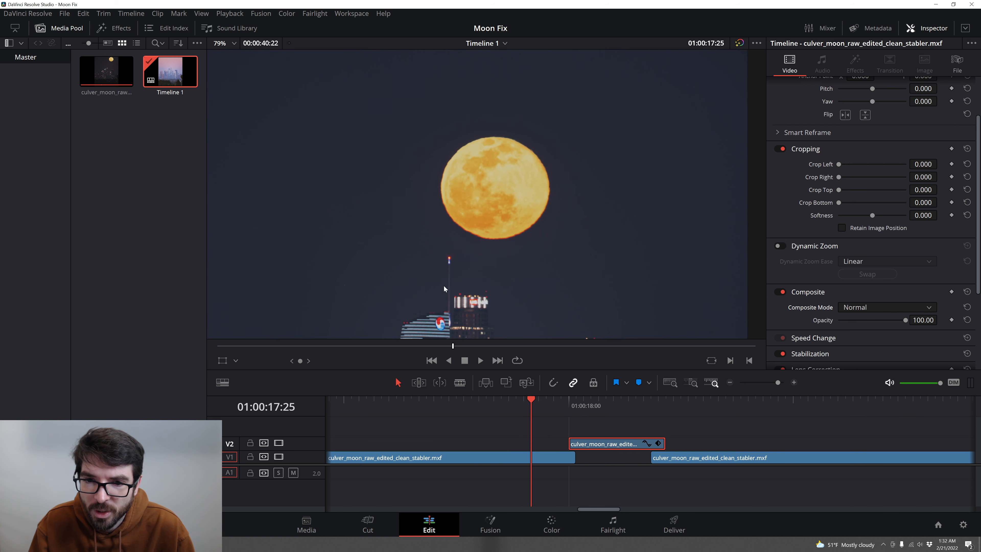
pyautogui.scroll(5, 507, 226)
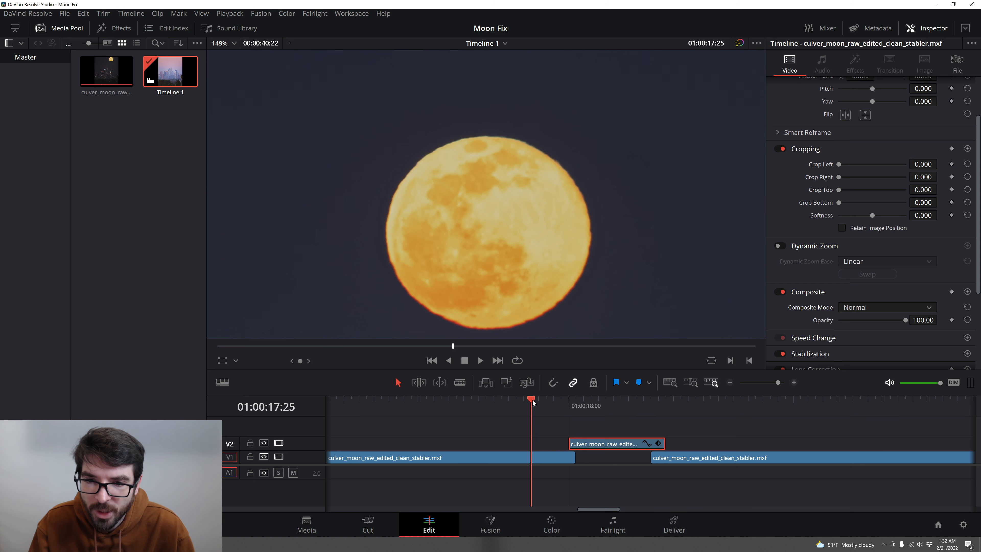
pyautogui.moveTo(532, 400); pyautogui.dragTo(651, 450)
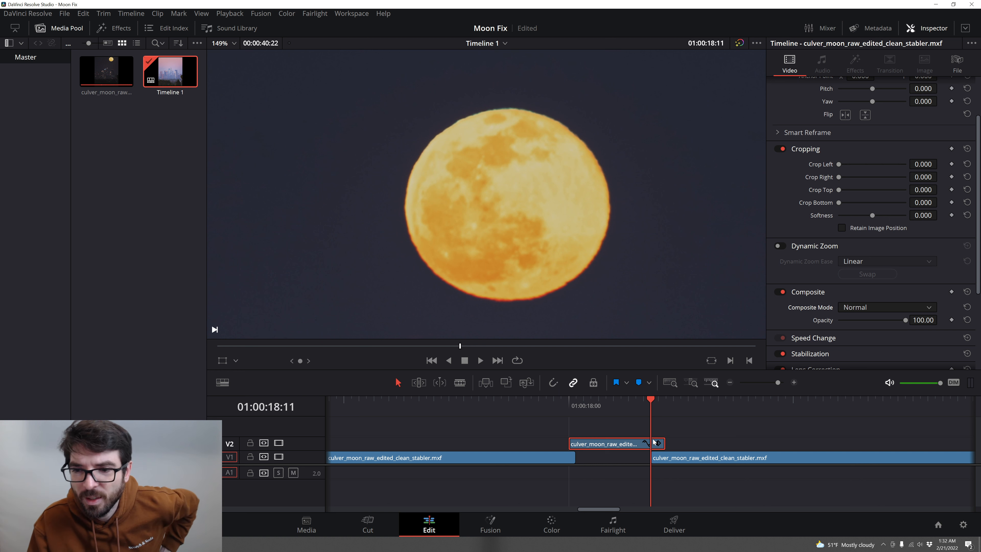
# Set the V2 clip's composite mode back to Difference.
pyautogui.click(885, 308)
pyautogui.scroll(-3, 885, 387)
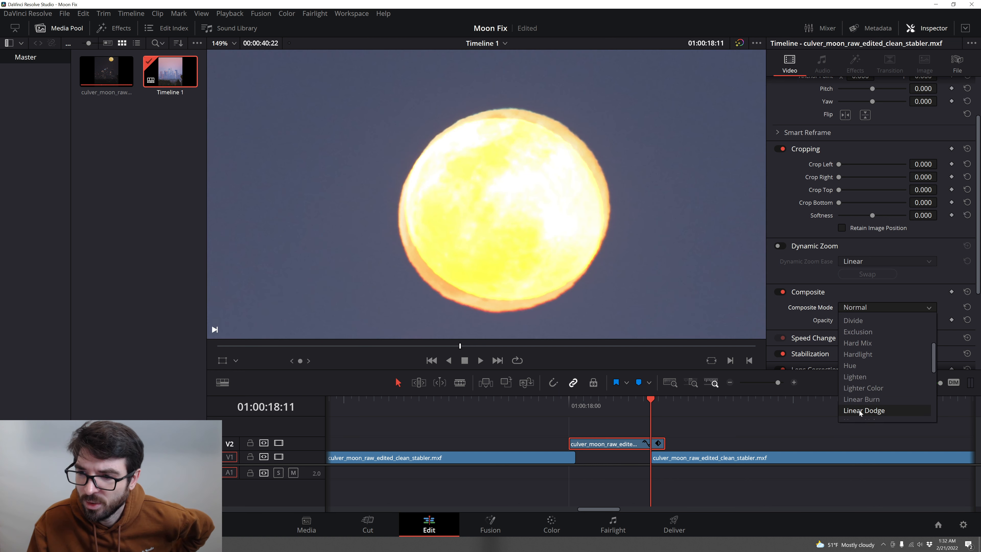
pyautogui.scroll(2, 880, 387)
pyautogui.click(877, 378)
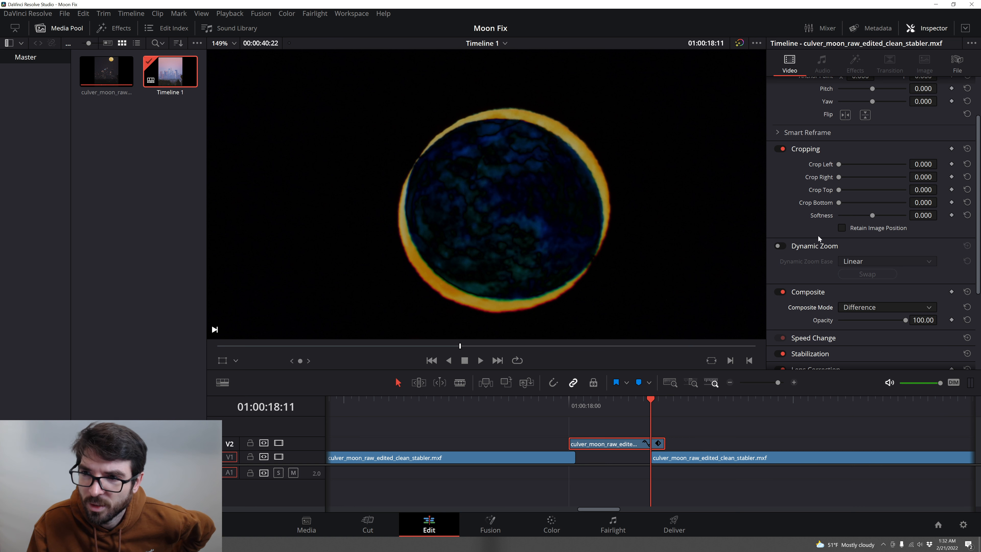
pyautogui.scroll(3, 905, 232)
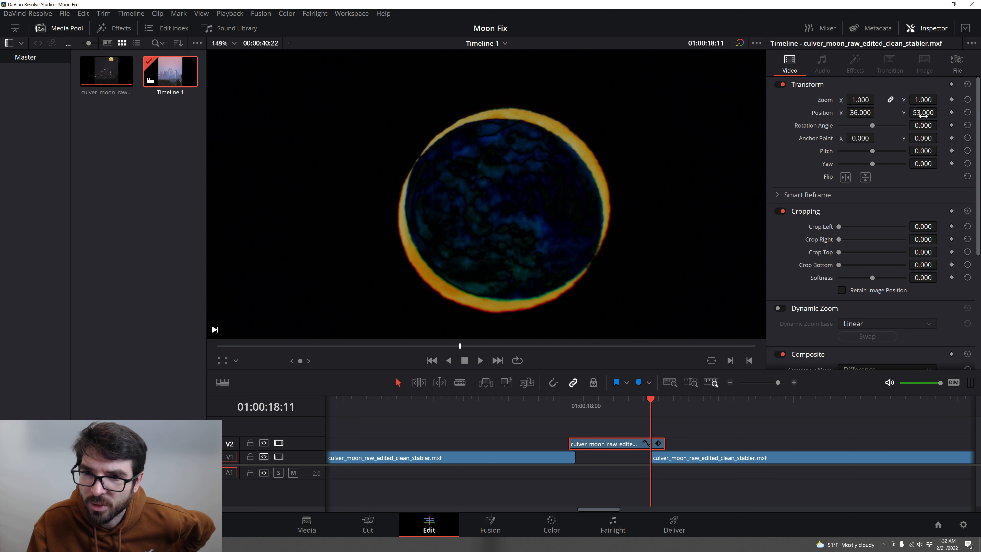
# At the V2 clip's first frame, refine its moon alignment to position X 38 and Y 52.
pyautogui.press('Up')
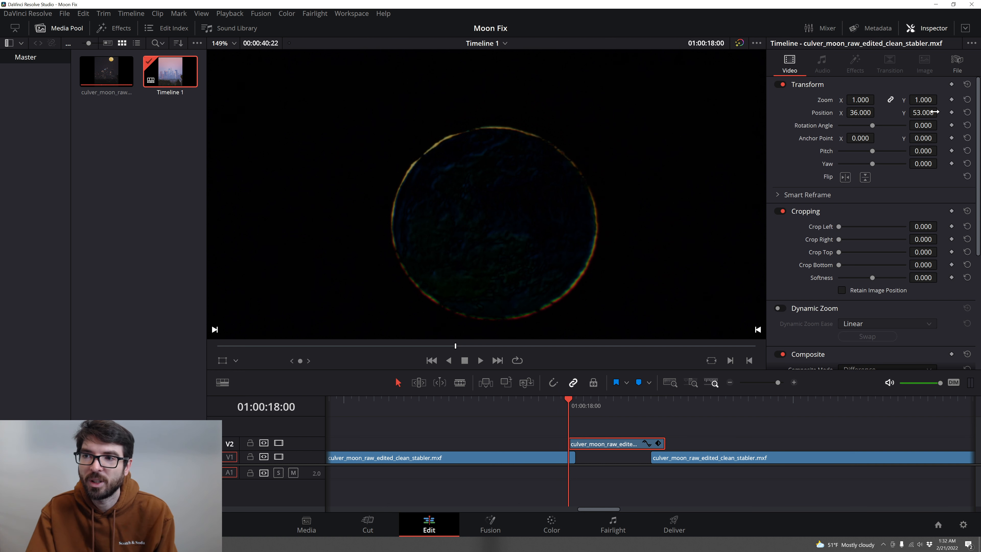
pyautogui.moveTo(935, 113); pyautogui.dragTo(940, 113)
pyautogui.moveTo(860, 112); pyautogui.dragTo(861, 114)
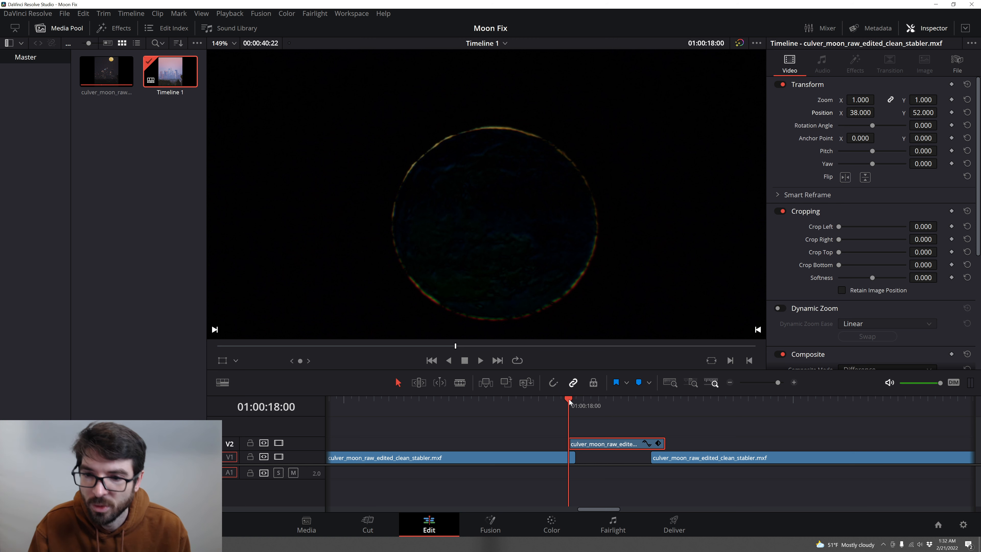
# With the playhead at 01:00:18:11, nudge the second V1 clip nine frames earlier to match its moon to the V2 clip's.
pyautogui.moveTo(569, 402); pyautogui.dragTo(655, 417)
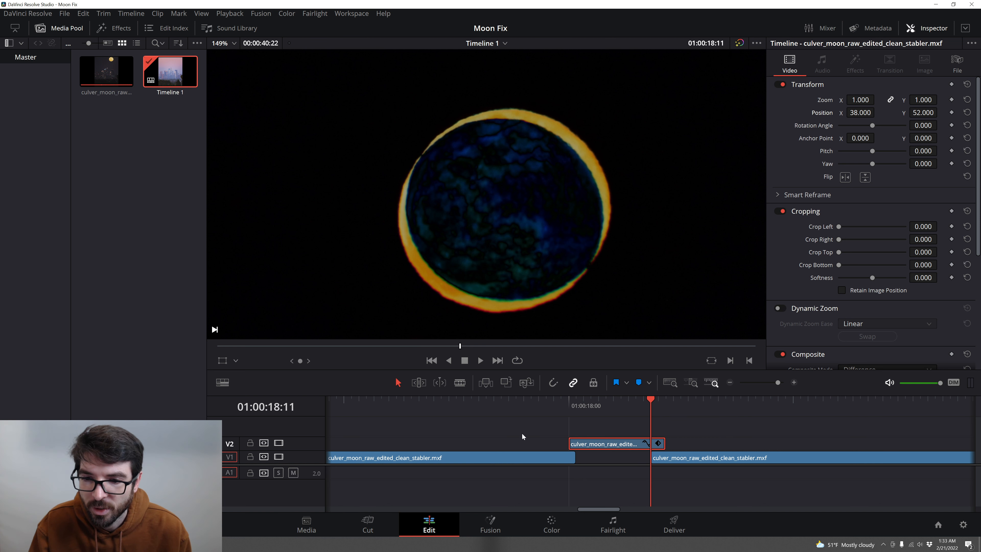
pyautogui.click(691, 458)
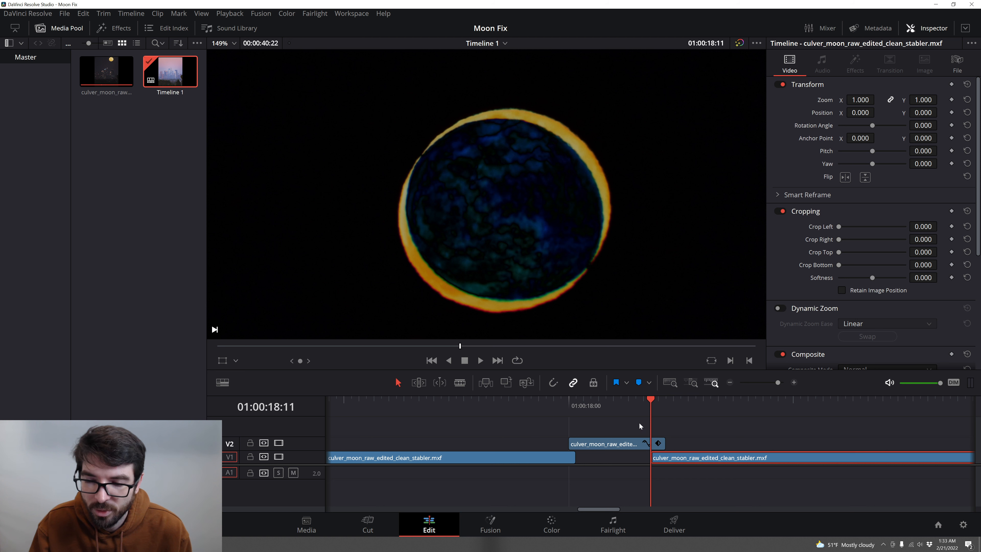
pyautogui.press(',')
pyautogui.press(',')
pyautogui.press(',')
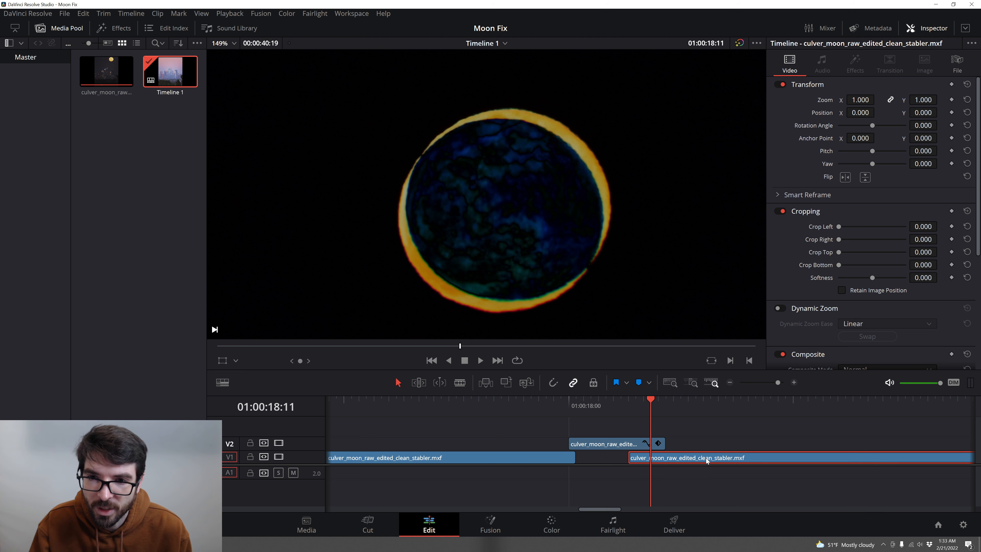
pyautogui.press(',')
pyautogui.press(',')
pyautogui.press(',')
pyautogui.press(',')
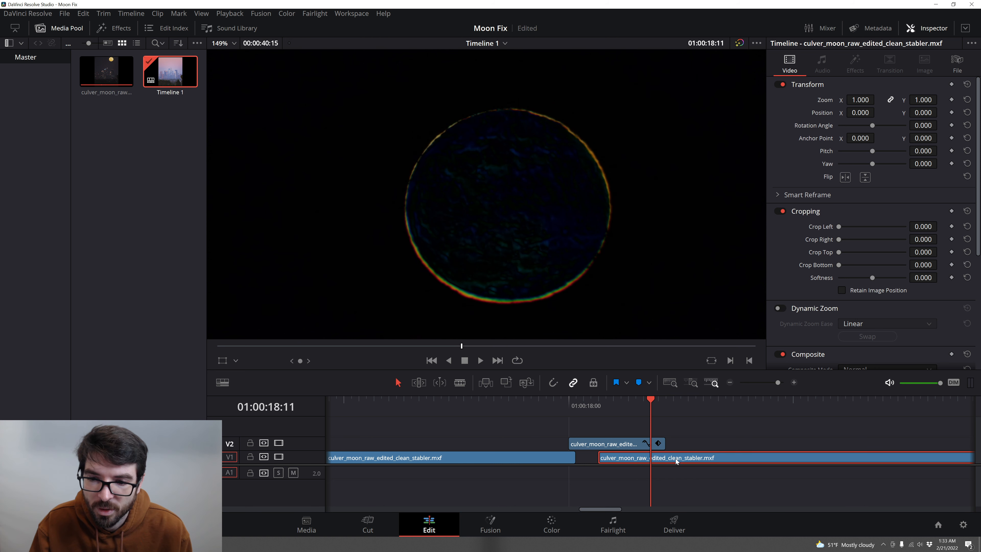
pyautogui.press(',')
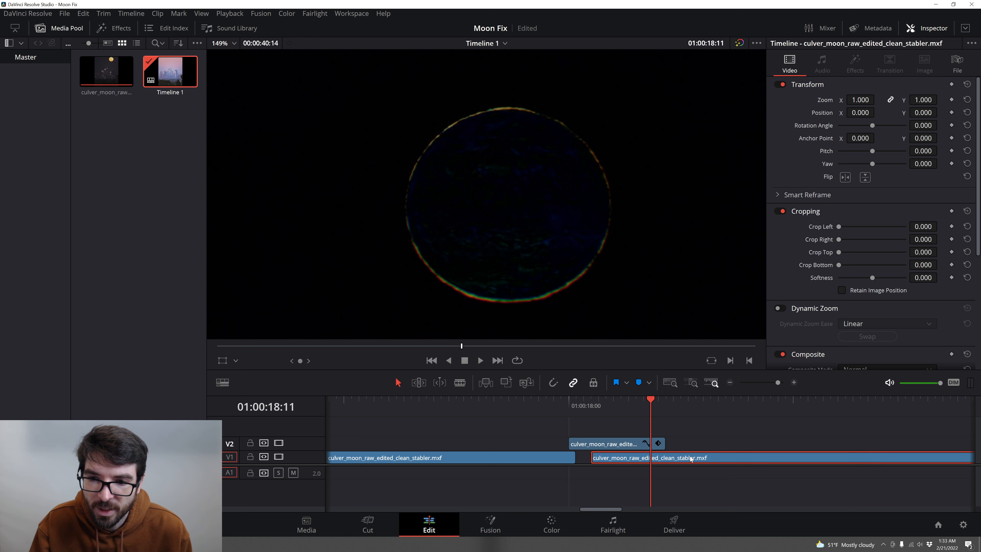
pyautogui.press(',')
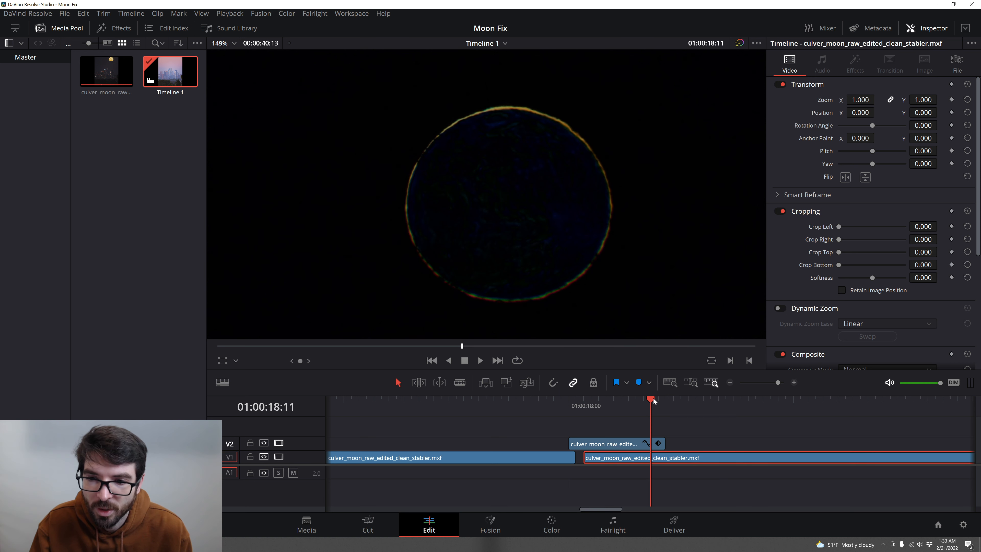
# Shift the second V1 clip three frames later so it starts at 01:00:18:05, checking the moon overlap at its first frame.
pyautogui.moveTo(652, 401); pyautogui.dragTo(585, 410)
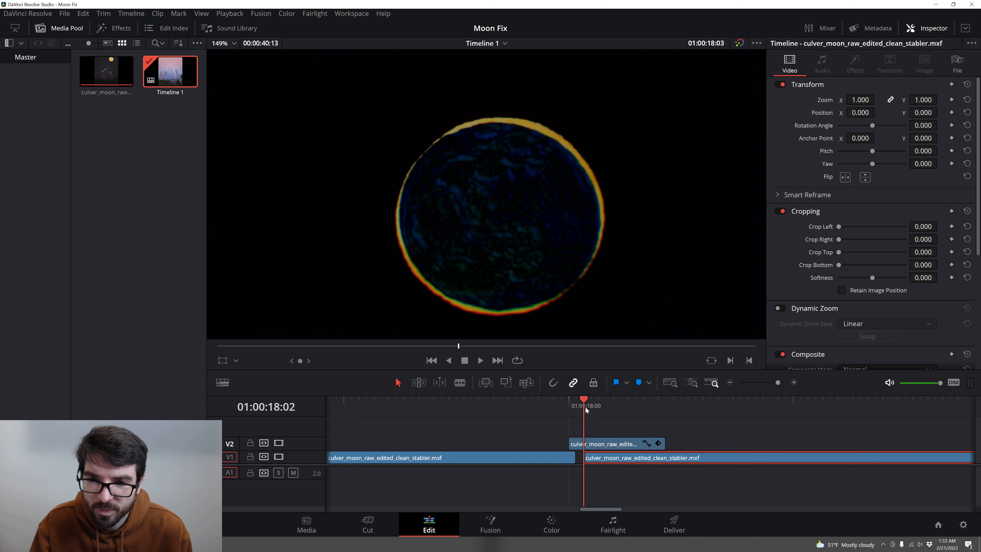
pyautogui.moveTo(614, 458); pyautogui.dragTo(626, 460)
pyautogui.click(591, 400)
pyautogui.click(599, 402)
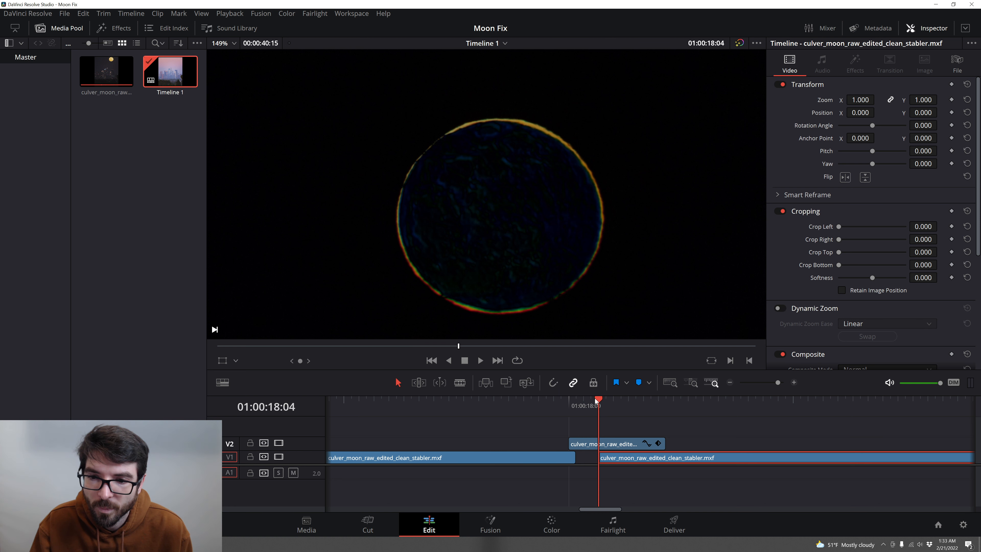
pyautogui.moveTo(620, 460); pyautogui.dragTo(627, 460)
pyautogui.click(604, 400)
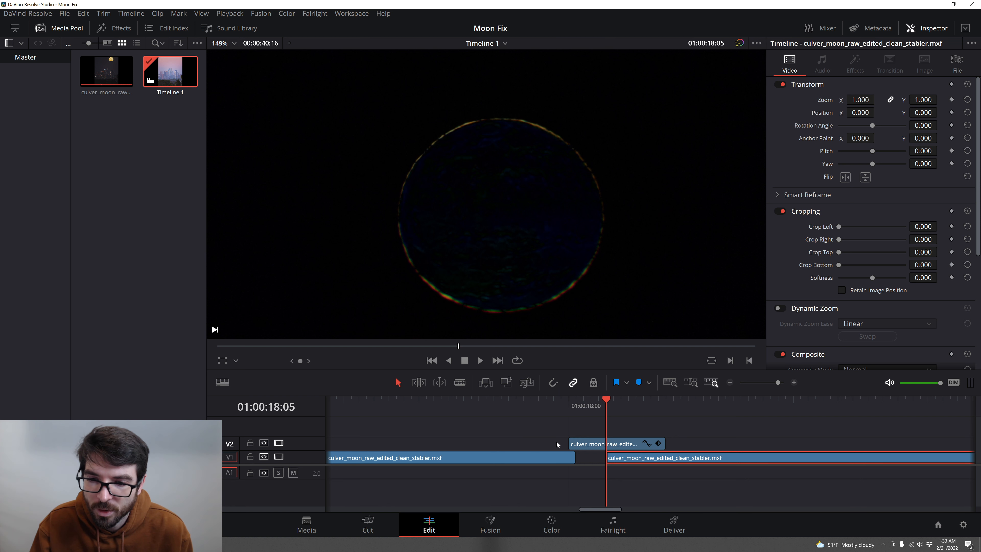
# Try shifting the first V1 clip and the V2 clip together one frame later to compare the moon alignment.
pyautogui.moveTo(557, 444); pyautogui.dragTo(589, 459)
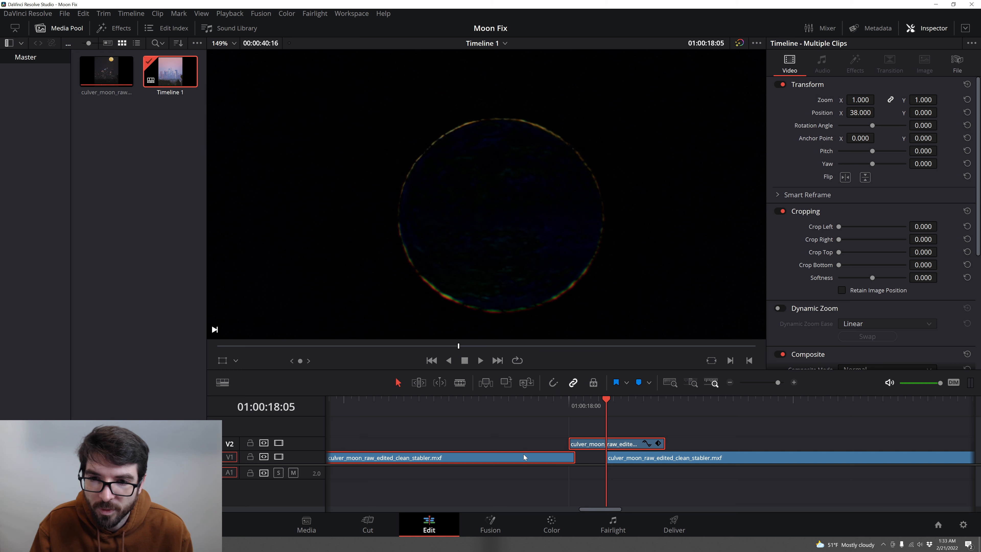
pyautogui.moveTo(524, 455); pyautogui.dragTo(529, 456)
pyautogui.moveTo(651, 459)
pyautogui.mouseDown()
pyautogui.moveTo(692, 459)
pyautogui.moveTo(657, 457)
pyautogui.mouseUp()
pyautogui.hotkey('ctrl', 'z')
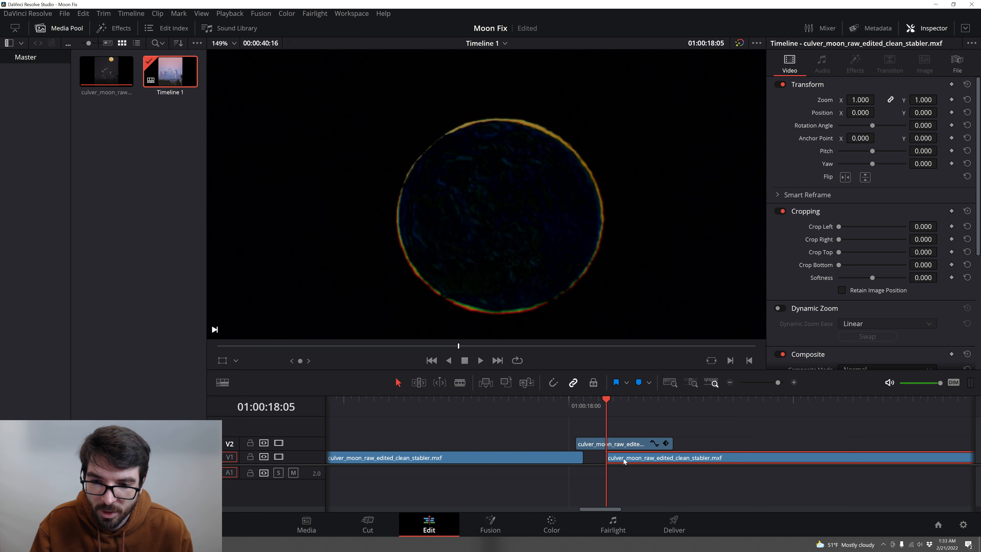
pyautogui.moveTo(538, 458)
pyautogui.mouseDown()
pyautogui.moveTo(517, 454)
pyautogui.moveTo(530, 453)
pyautogui.mouseUp()
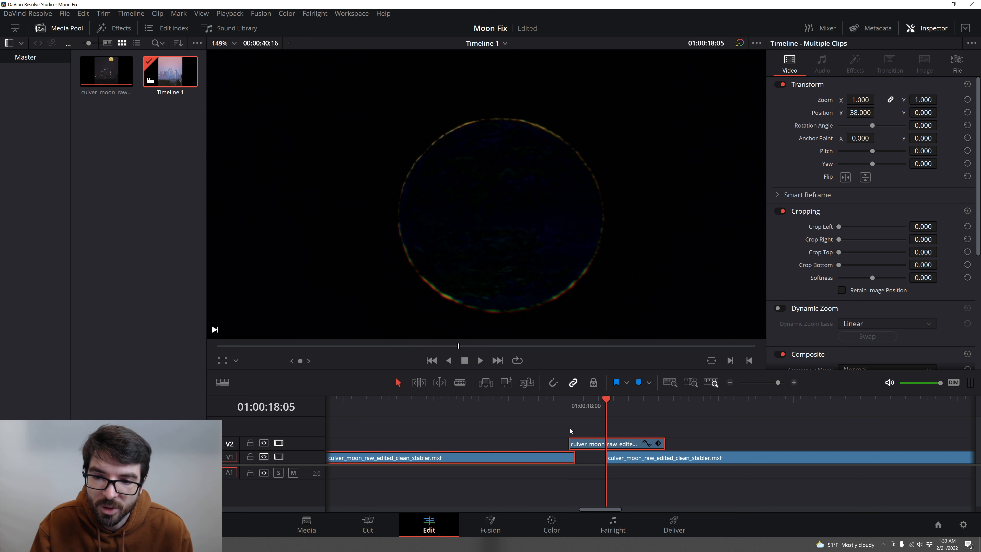
# Save the project and shorten the V2 clip's end to 01:00:18:06, just past the start of the second V1 clip.
pyautogui.hotkey('ctrl', 's')
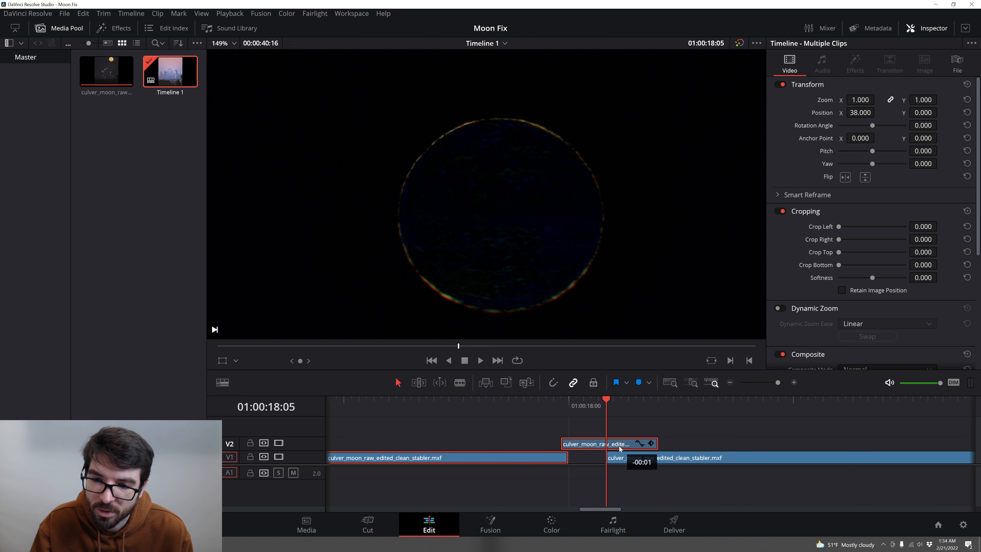
pyautogui.moveTo(626, 448)
pyautogui.mouseDown()
pyautogui.moveTo(636, 446)
pyautogui.moveTo(620, 447)
pyautogui.mouseUp()
pyautogui.click(623, 443)
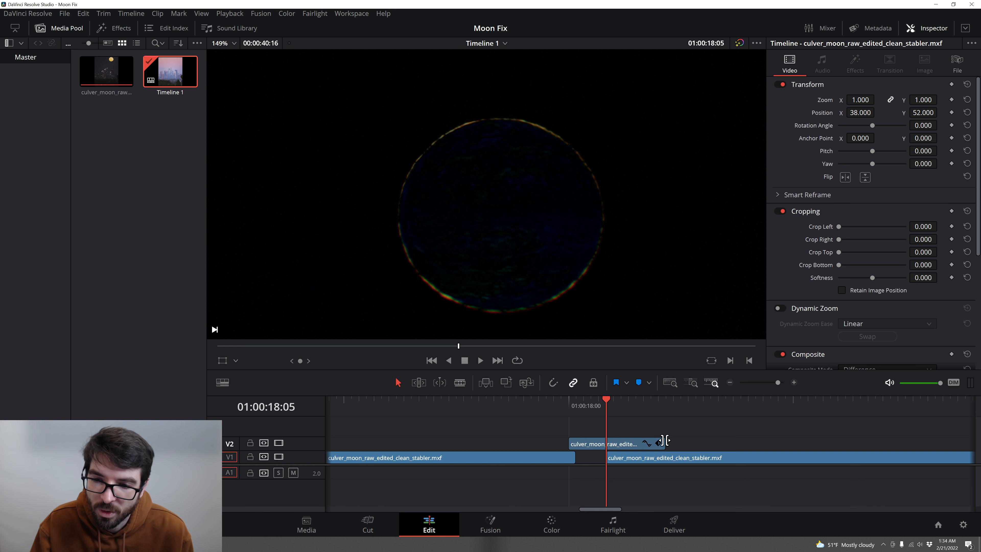
pyautogui.moveTo(664, 441); pyautogui.dragTo(614, 442)
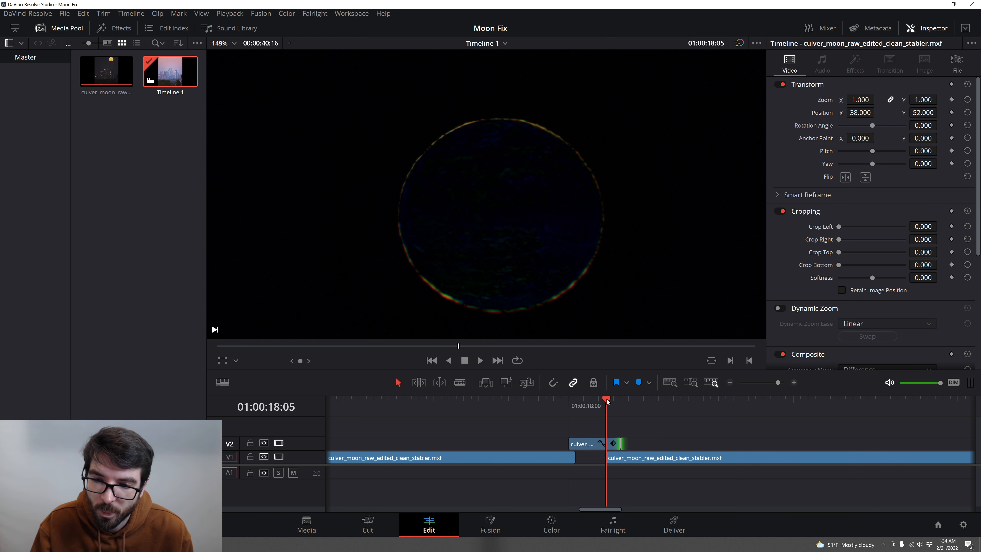
pyautogui.moveTo(606, 398); pyautogui.dragTo(621, 414)
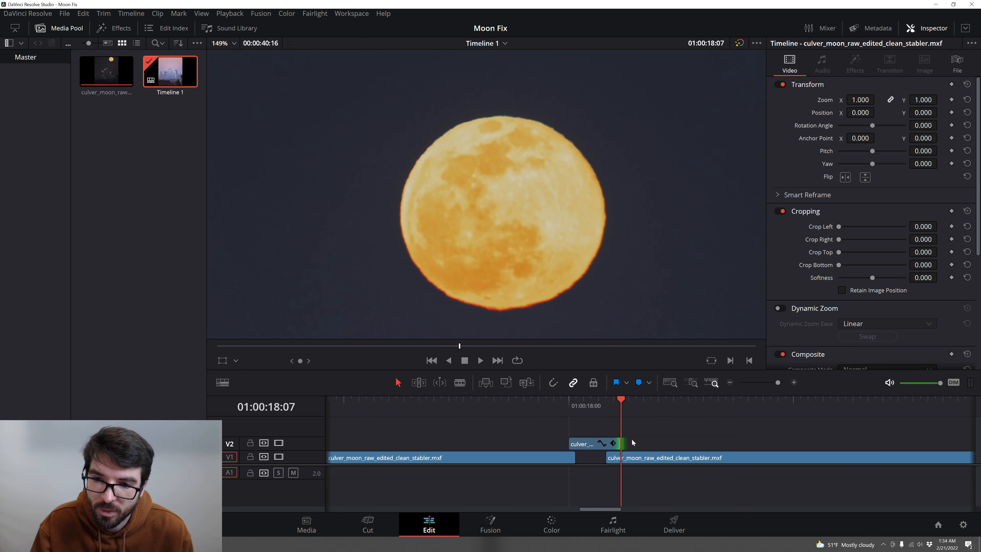
pyautogui.click(672, 456)
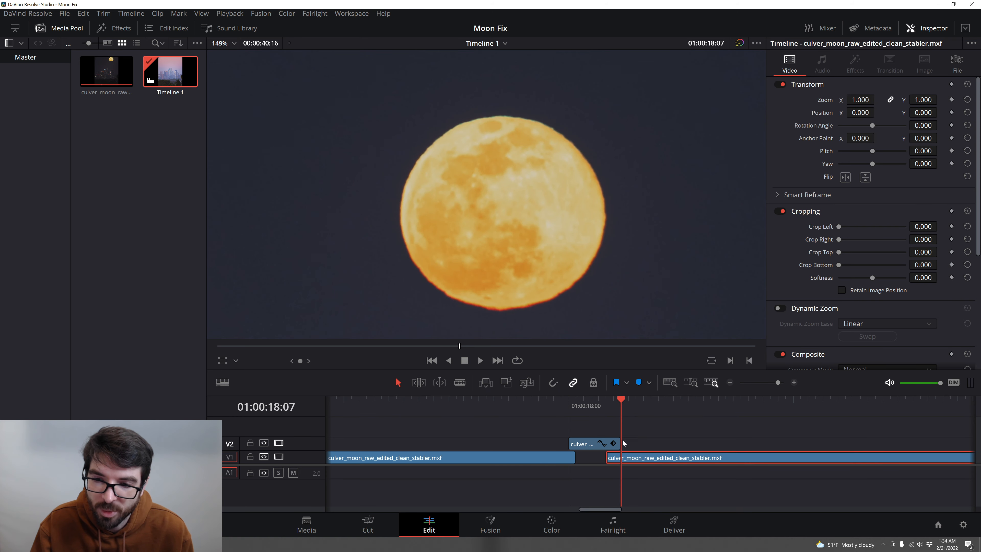
pyautogui.moveTo(619, 445); pyautogui.dragTo(616, 444)
# Park the playhead at 01:00:18:04 and set the shortened V2 clip's composite mode to Normal.
pyautogui.moveTo(618, 406); pyautogui.dragTo(598, 406)
pyautogui.click(590, 445)
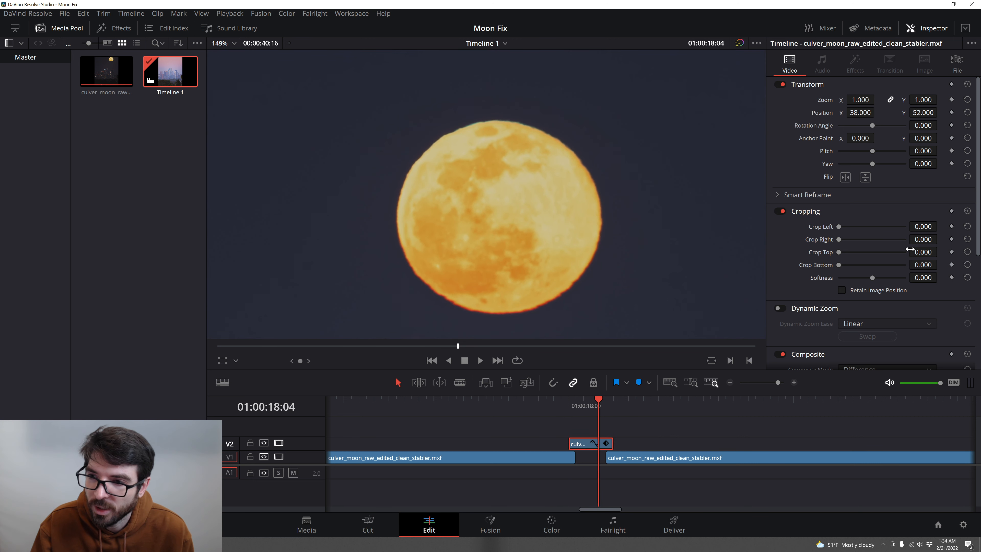
pyautogui.scroll(-5, 882, 328)
pyautogui.click(866, 185)
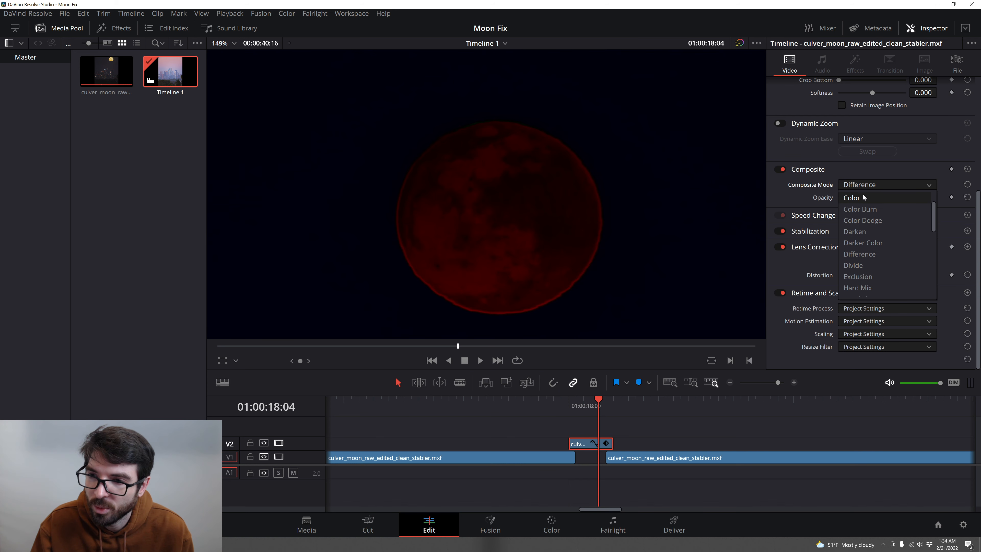
pyautogui.scroll(2, 858, 216)
pyautogui.click(858, 198)
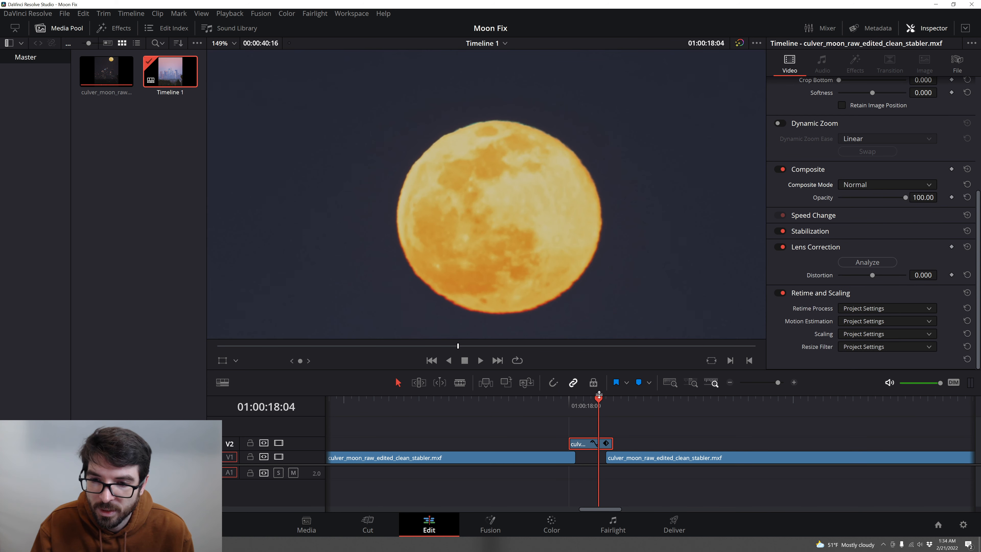
# Scrub back to the V2 clip's first frame at 01:00:18:00, checking the moon's motion.
pyautogui.click(591, 406)
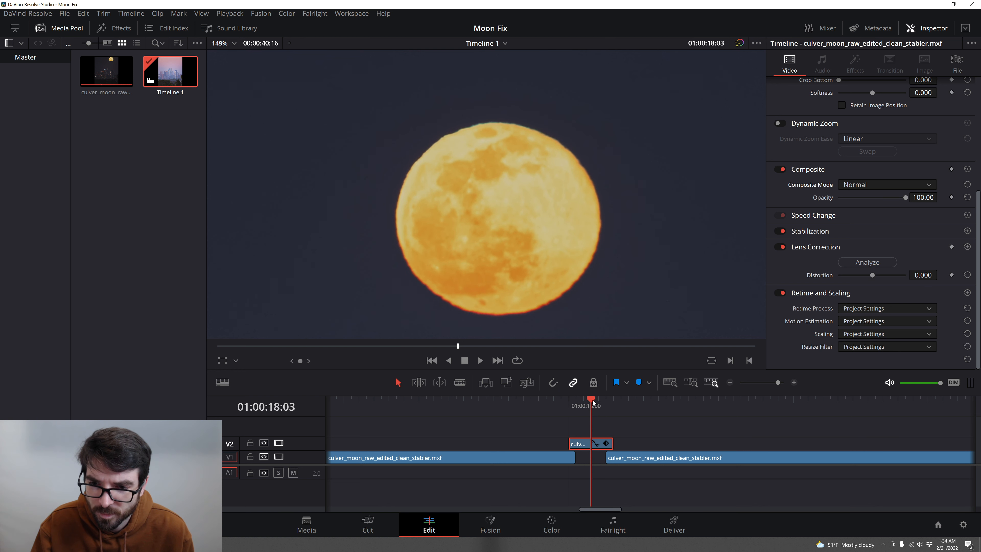
pyautogui.moveTo(593, 402); pyautogui.dragTo(569, 402)
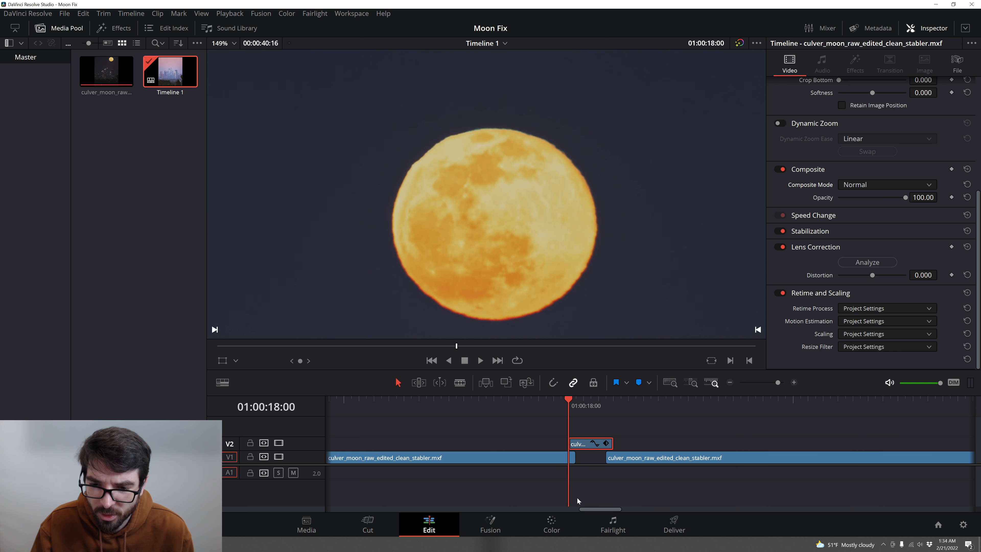
pyautogui.moveTo(573, 409); pyautogui.dragTo(572, 408)
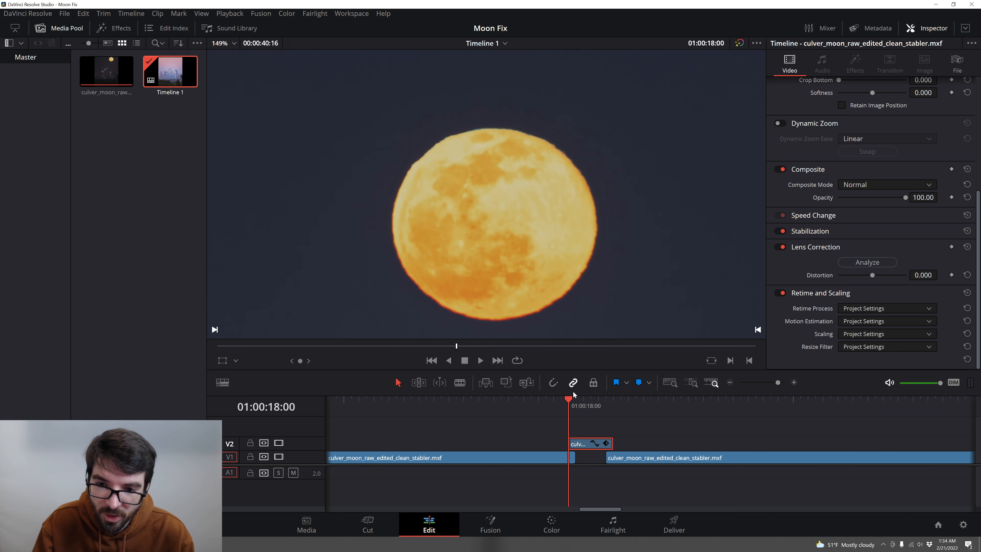
pyautogui.click(564, 403)
pyautogui.moveTo(565, 405); pyautogui.dragTo(572, 405)
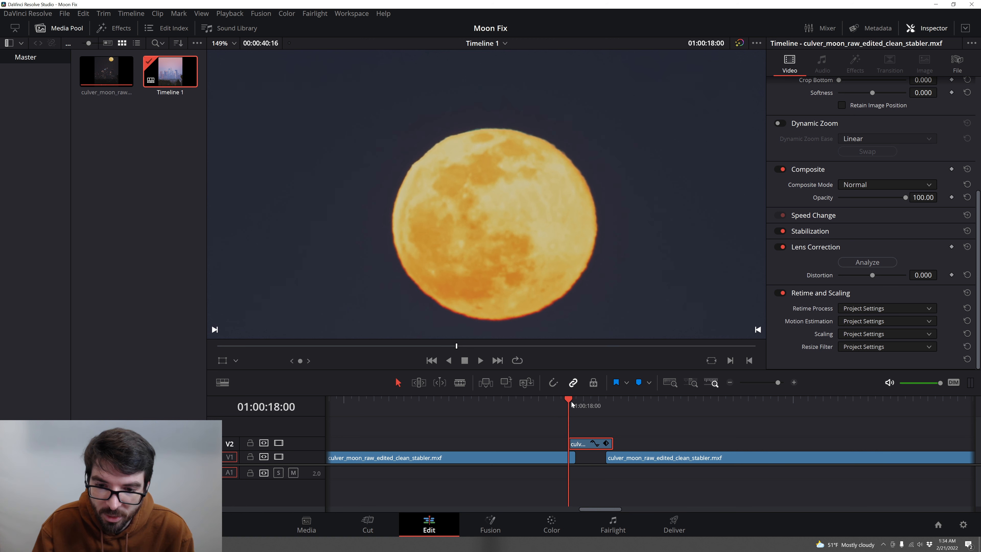
# Open the V2 clip in Fusion, arrange MediaIn1 beside MediaOut1, and select MediaIn1.
pyautogui.click(490, 525)
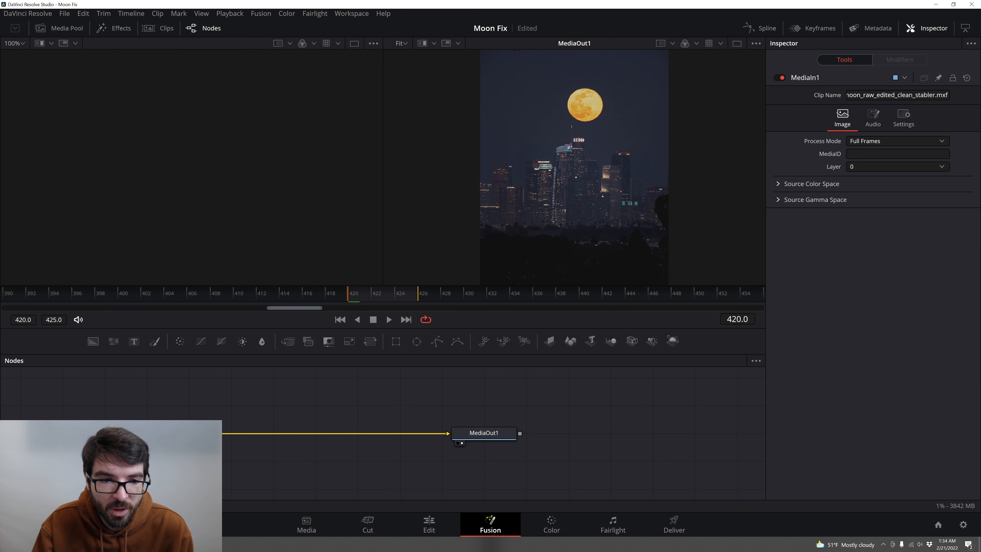
pyautogui.moveTo(163, 435); pyautogui.dragTo(385, 431)
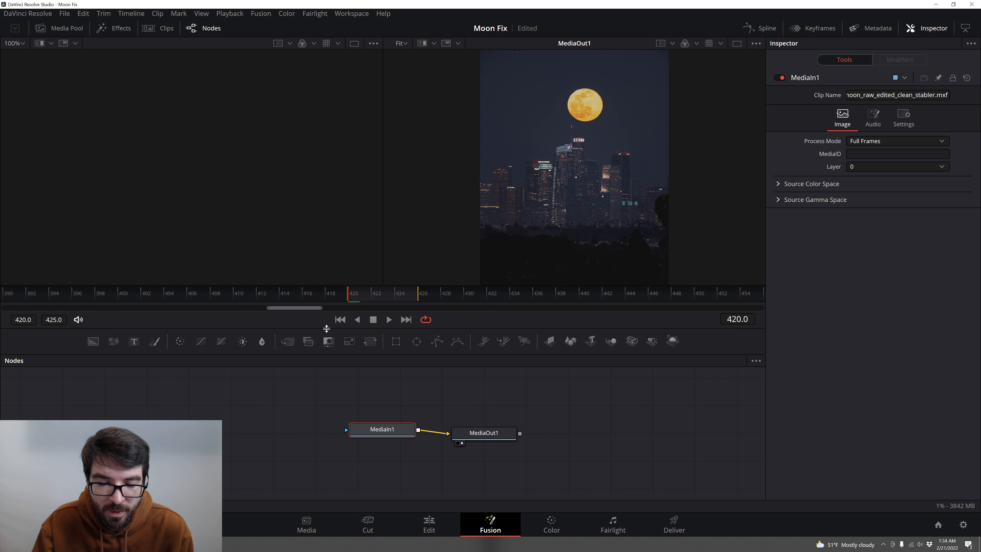
pyautogui.moveTo(491, 434); pyautogui.dragTo(536, 427)
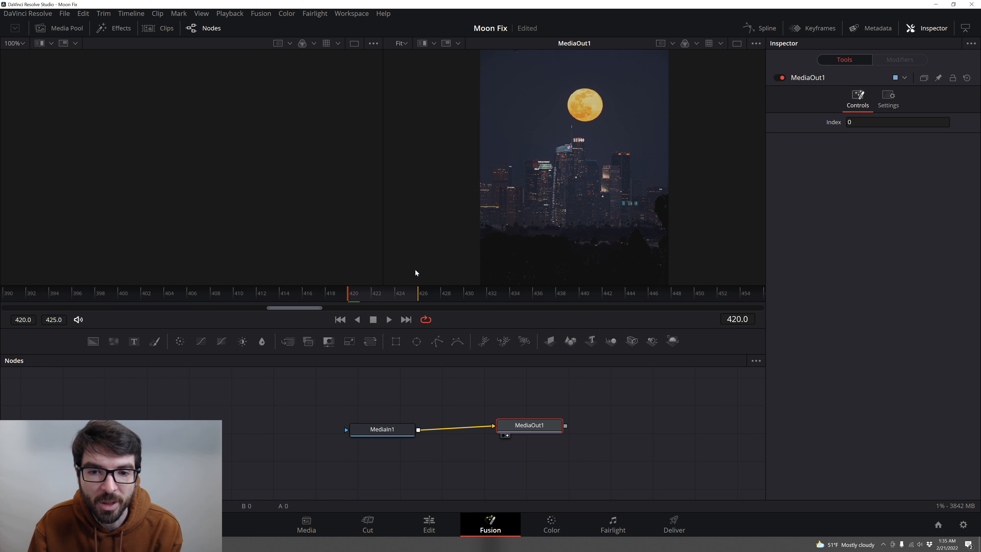
pyautogui.click(379, 428)
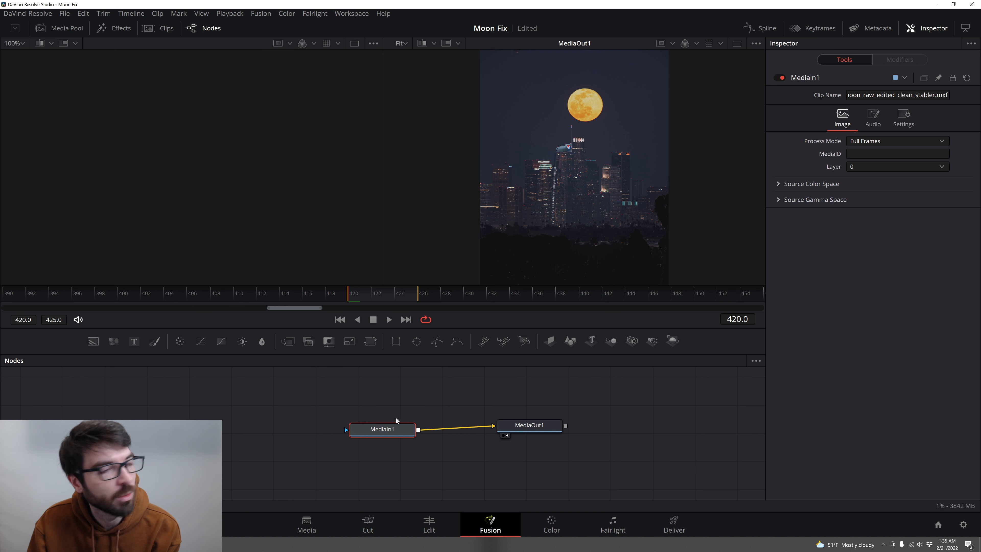
# Mask MediaIn1 with an ellipse around the moon, about 0.266 wide and 0.236 high, centred at about 0.568, 0.769.
pyautogui.click(418, 344)
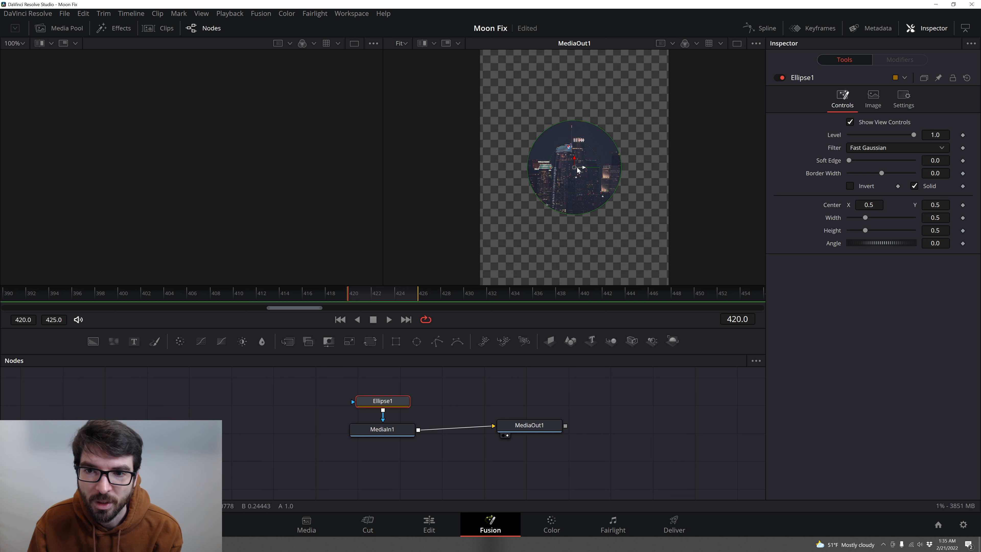
pyautogui.moveTo(575, 169); pyautogui.dragTo(587, 107)
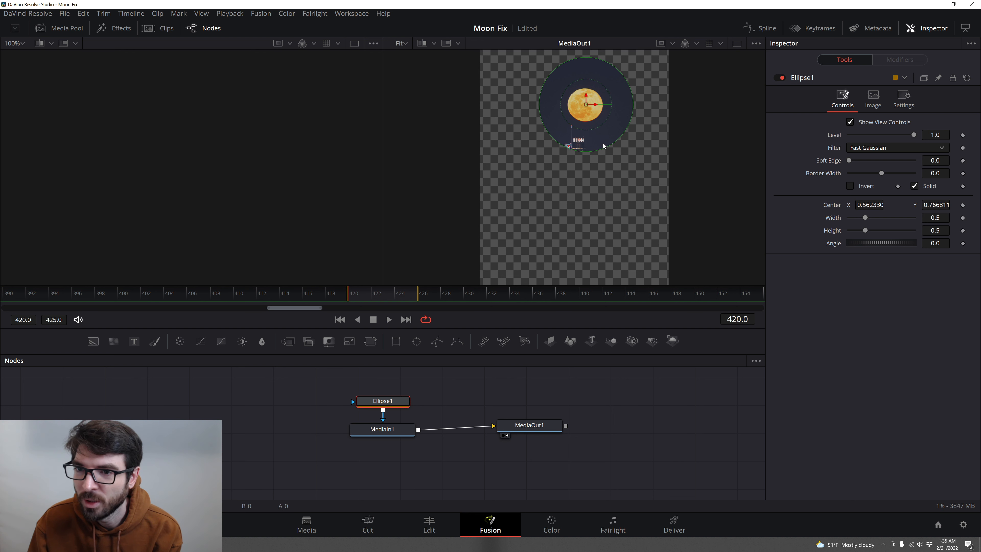
pyautogui.moveTo(591, 154); pyautogui.dragTo(595, 127)
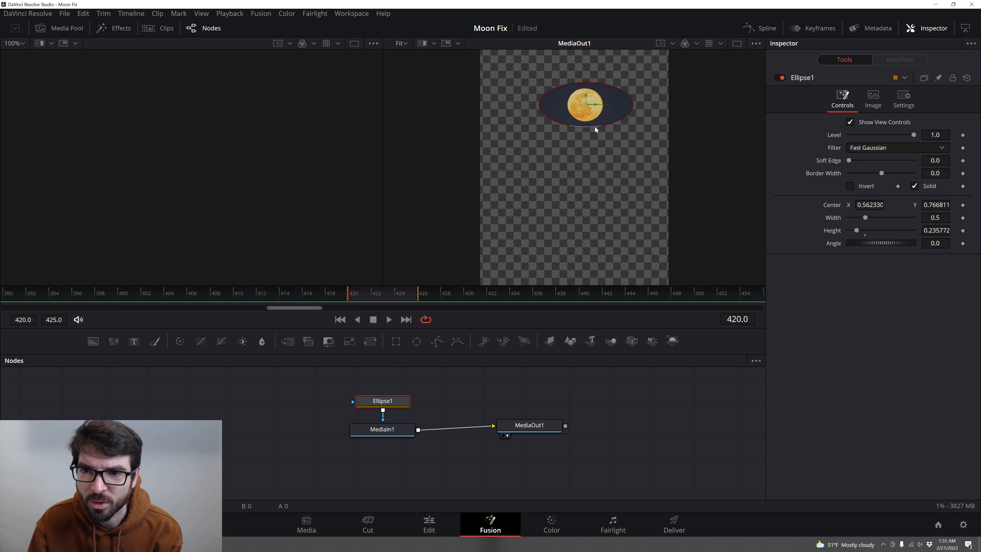
pyautogui.moveTo(547, 106); pyautogui.dragTo(587, 104)
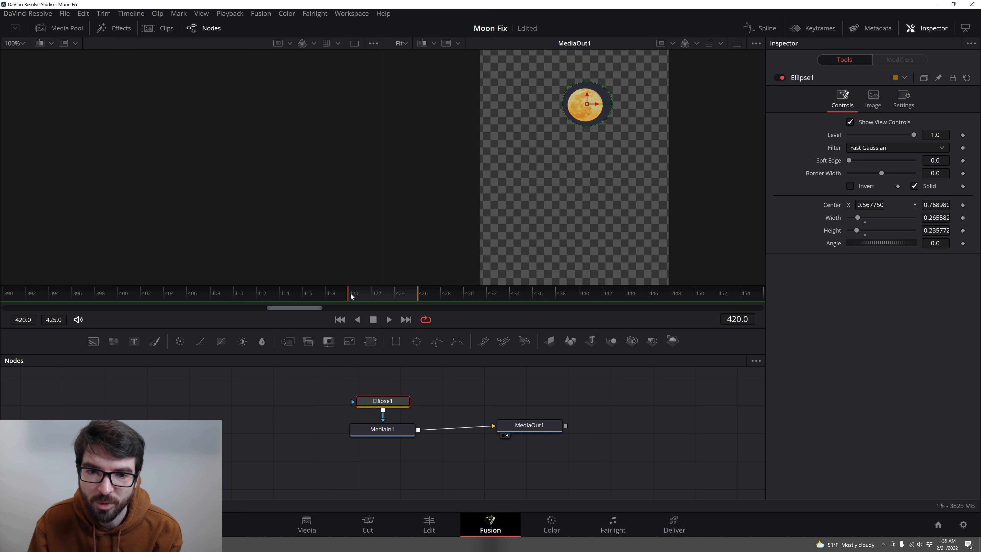
pyautogui.moveTo(352, 296)
pyautogui.mouseDown()
pyautogui.moveTo(416, 295)
pyautogui.moveTo(351, 298)
pyautogui.mouseUp()
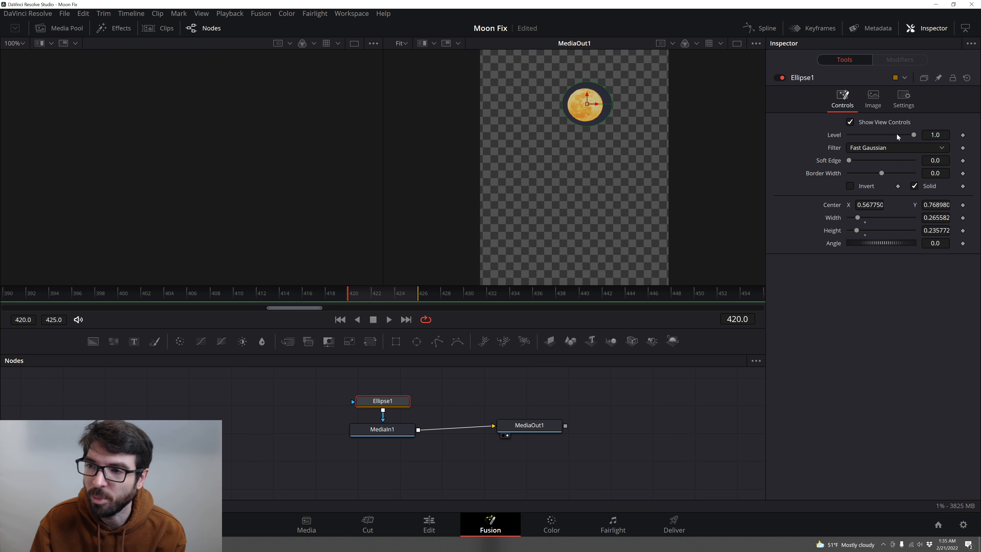
# Soften the ellipse mask's edge to 0.0268, inspecting the feathering around the moon up close.
pyautogui.moveTo(849, 161); pyautogui.dragTo(860, 162)
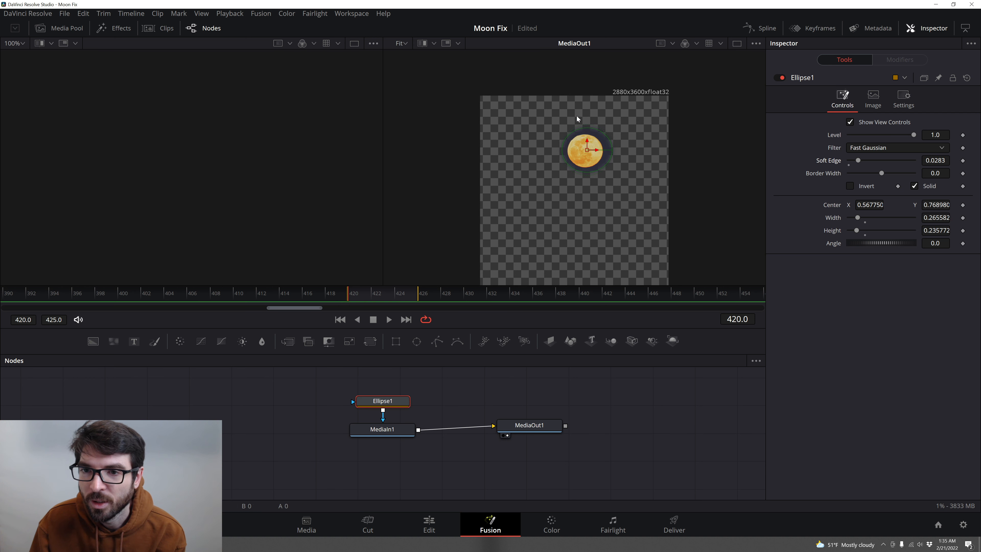
pyautogui.scroll(3, 584, 147)
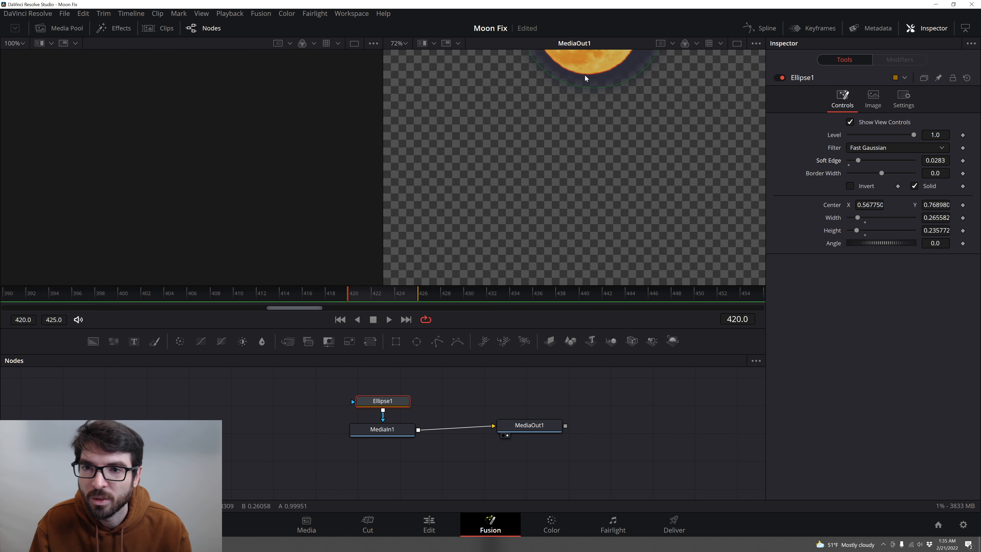
pyautogui.scroll(2, 592, 131)
pyautogui.scroll(3, 585, 150)
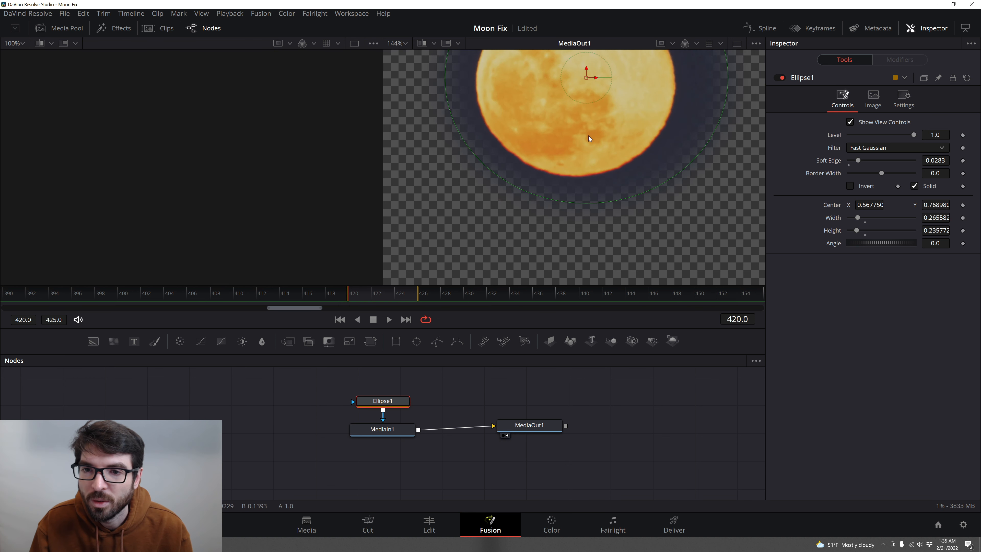
pyautogui.scroll(2, 589, 136)
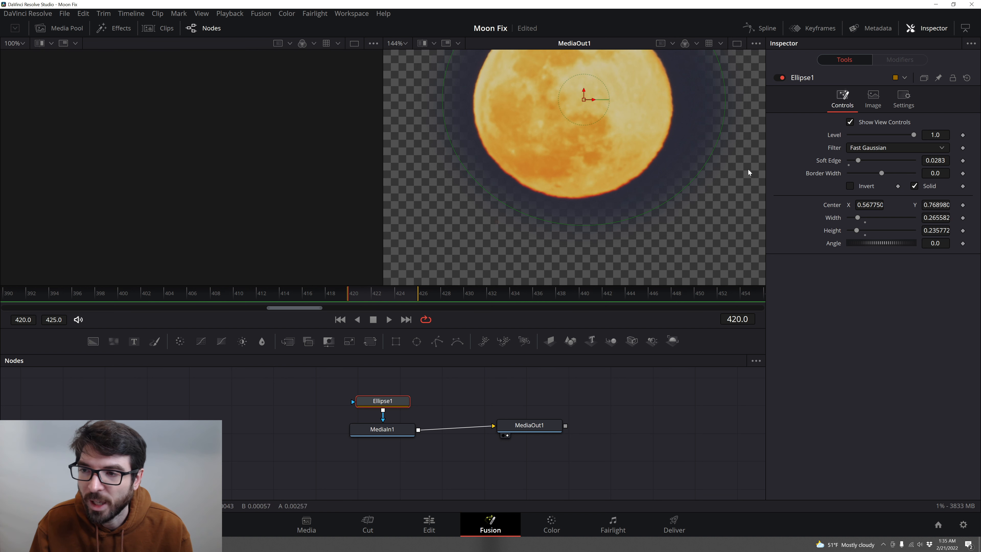
pyautogui.moveTo(858, 160); pyautogui.dragTo(858, 160)
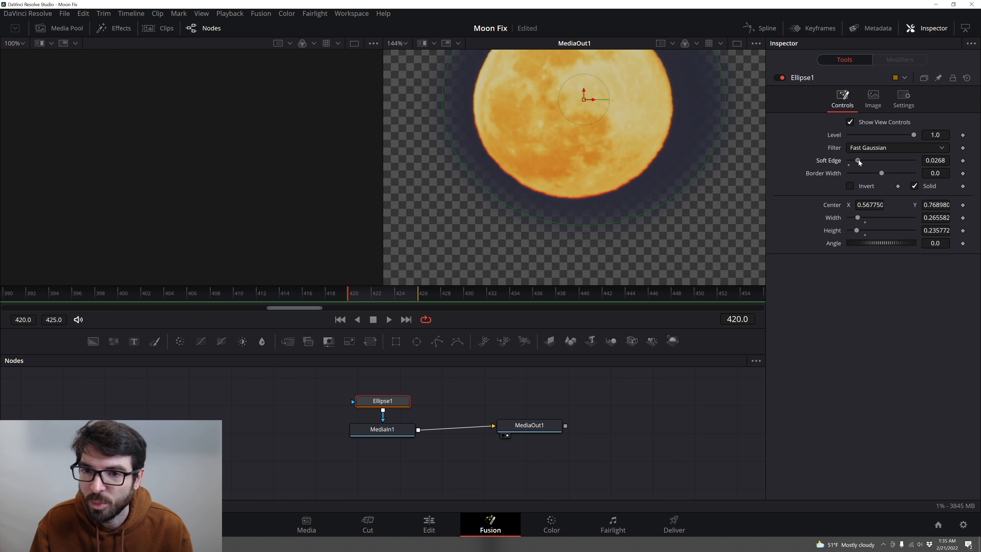
# Recentre the ellipse mask on the moon at about 0.564, 0.771 and set its soft edge to 0.0189.
pyautogui.moveTo(585, 103); pyautogui.dragTo(570, 126)
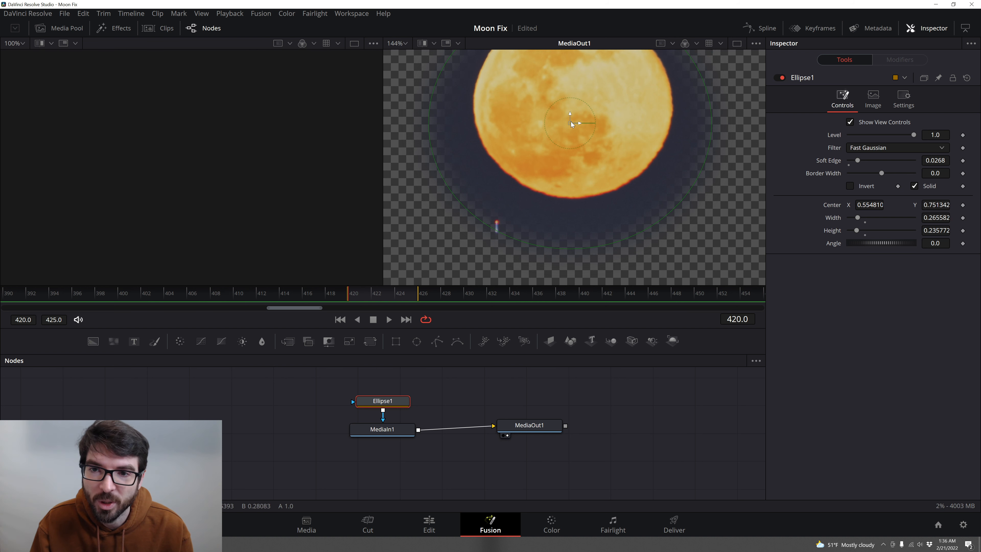
pyautogui.moveTo(570, 122); pyautogui.dragTo(580, 96)
pyautogui.moveTo(860, 163); pyautogui.dragTo(855, 162)
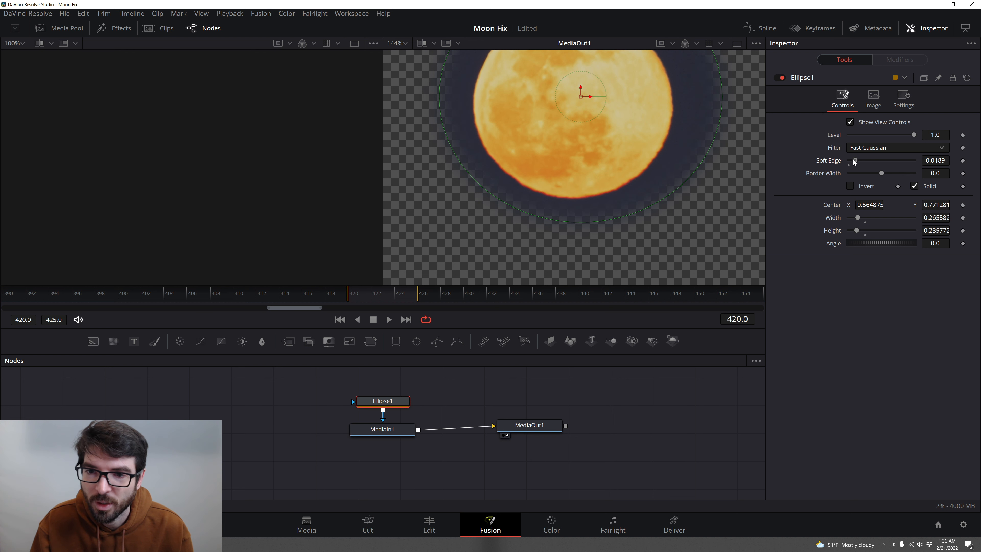
pyautogui.moveTo(581, 99); pyautogui.dragTo(580, 101)
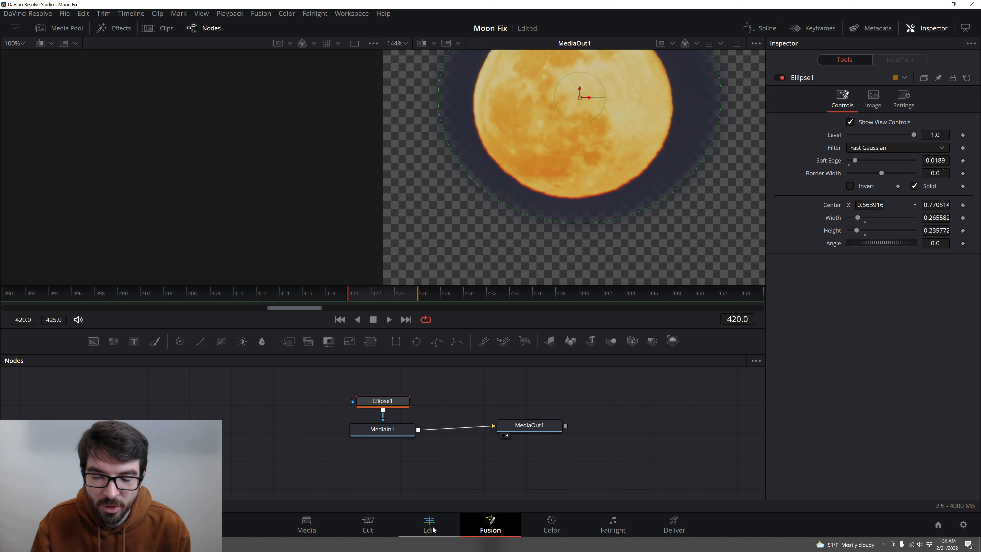
pyautogui.scroll(5, 563, 208)
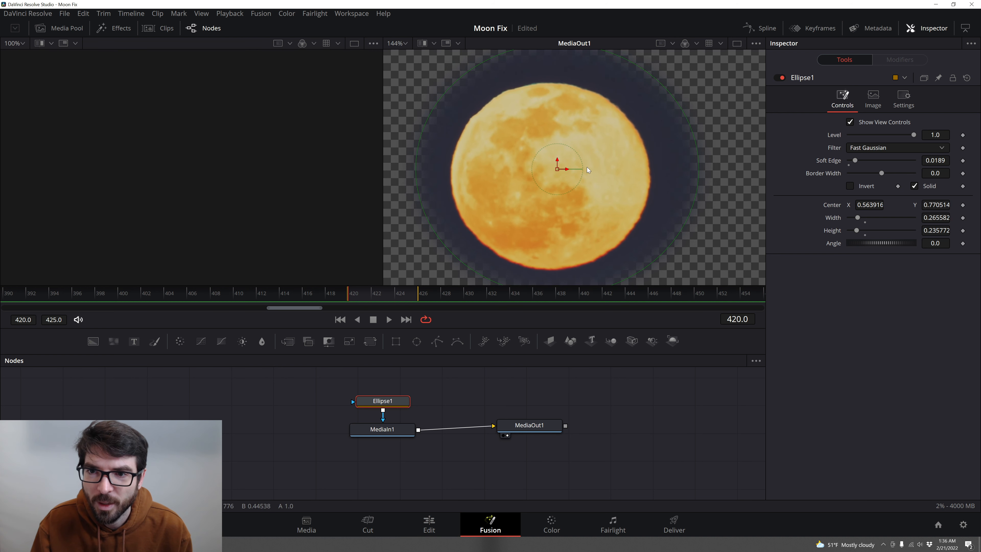
# Return to the Edit page and extend the first V1 clip's end to meet the second V1 clip at 01:00:18:05.
pyautogui.click(433, 528)
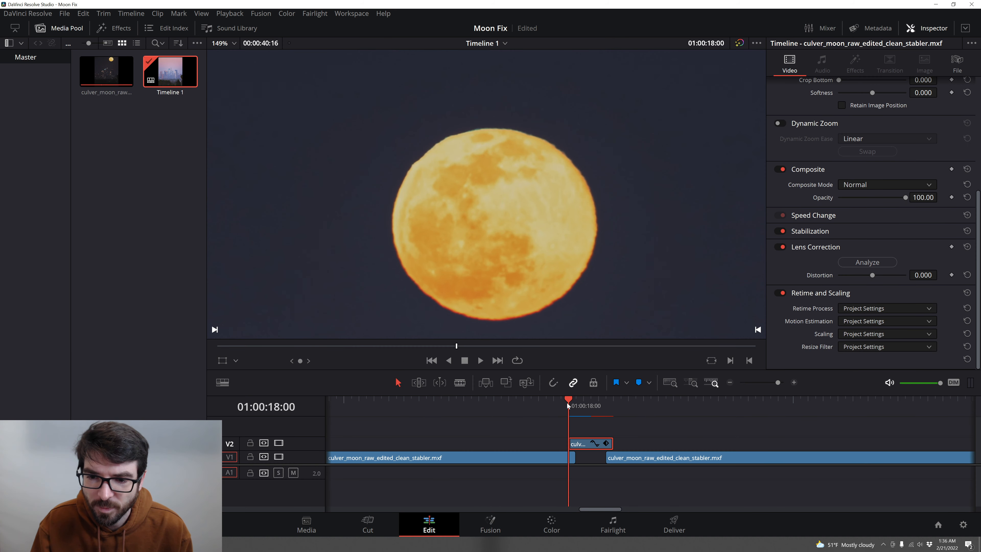
pyautogui.moveTo(567, 403); pyautogui.dragTo(546, 398)
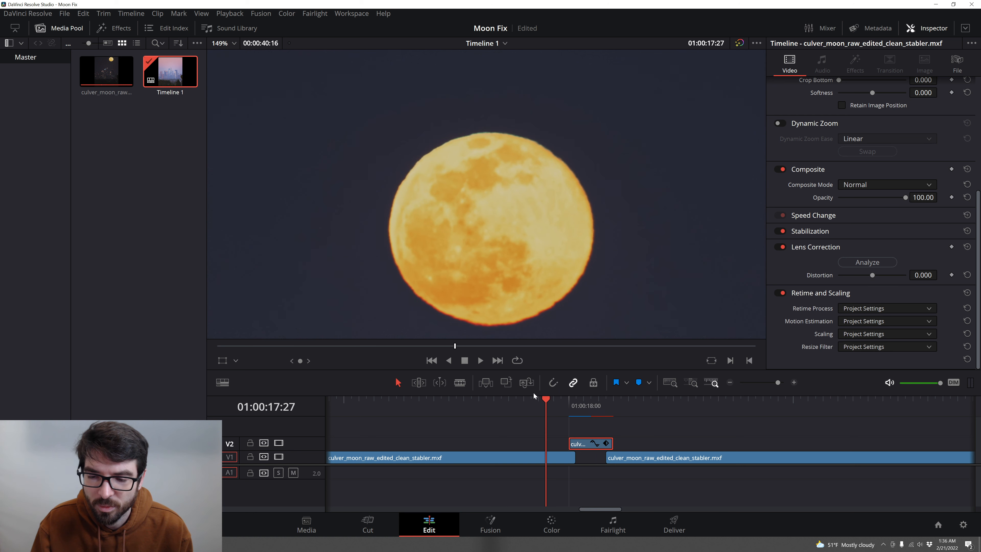
pyautogui.click(567, 458)
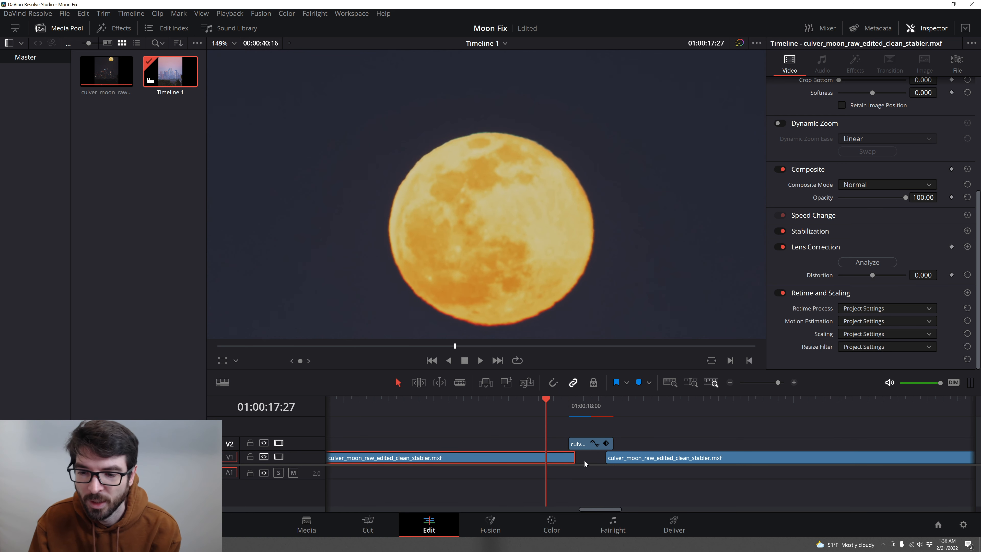
pyautogui.click(584, 461)
pyautogui.click(591, 398)
pyautogui.moveTo(576, 457); pyautogui.dragTo(605, 457)
pyautogui.click(582, 462)
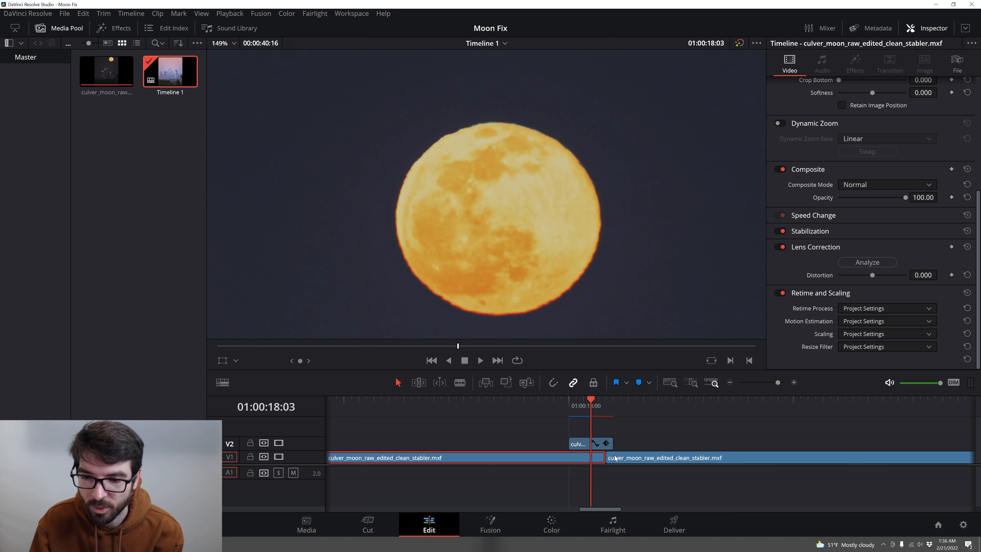
# Play the bridged section from 01:00:17:23 with the whole frame in view to check the moon's motion across the join.
pyautogui.moveTo(594, 401); pyautogui.dragTo(516, 402)
pyautogui.scroll(-3, 504, 223)
pyautogui.scroll(-2, 503, 227)
pyautogui.scroll(-2, 475, 220)
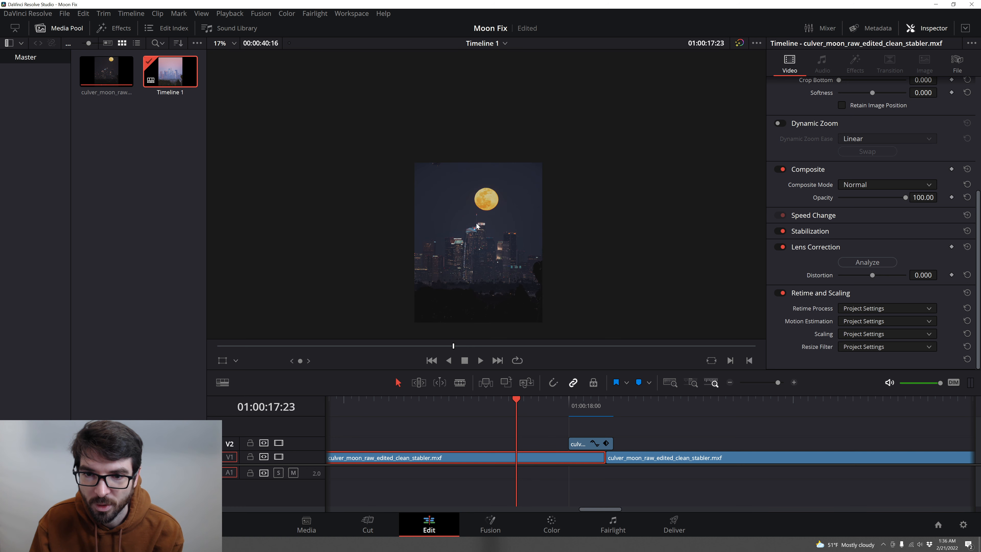
pyautogui.press('space')
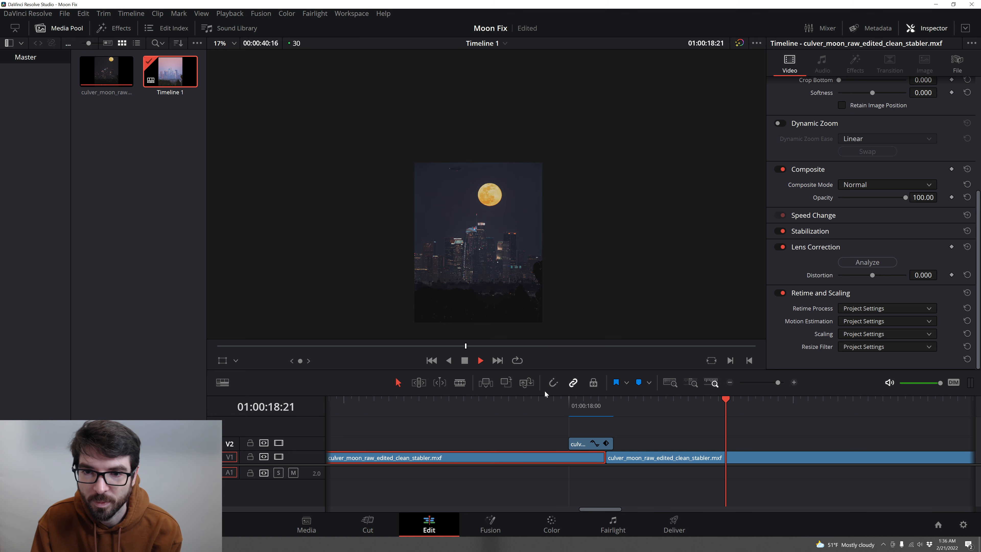
pyautogui.scroll(3, 444, 179)
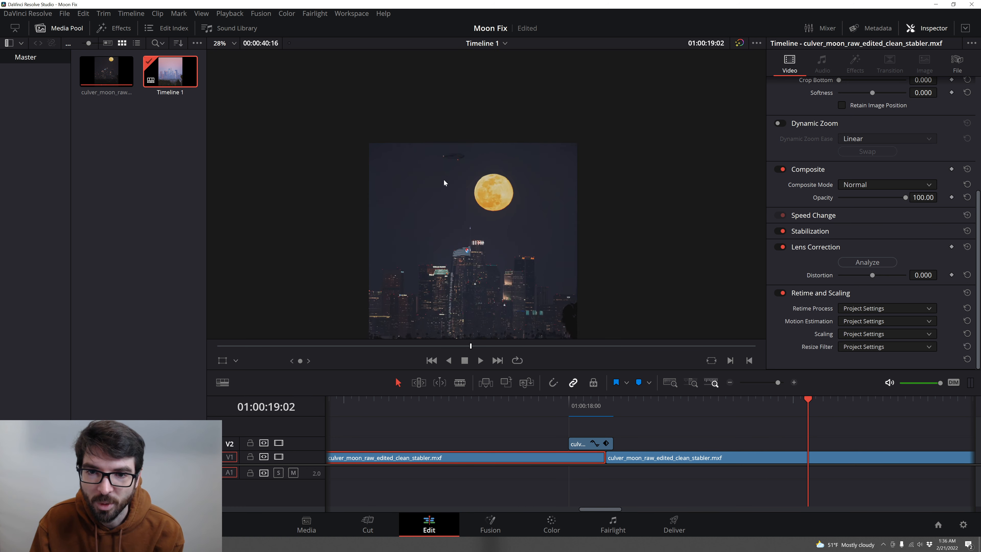
pyautogui.scroll(1, 446, 179)
# Roll the cut between the two V1 clips back to 01:00:18:03 and add a transition across it from 01:00:18:00 to 01:00:18:06.
pyautogui.moveTo(594, 397)
pyautogui.mouseDown()
pyautogui.moveTo(549, 404)
pyautogui.moveTo(629, 406)
pyautogui.moveTo(551, 406)
pyautogui.moveTo(614, 407)
pyautogui.mouseUp()
pyautogui.click(602, 458)
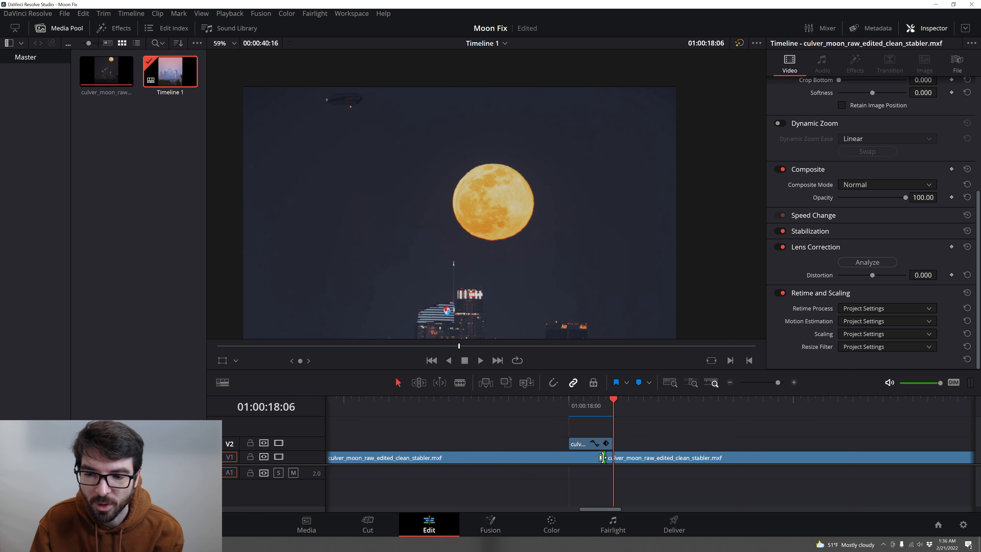
pyautogui.moveTo(596, 458)
pyautogui.mouseDown()
pyautogui.moveTo(641, 459)
pyautogui.moveTo(593, 460)
pyautogui.mouseUp()
pyautogui.moveTo(613, 402); pyautogui.dragTo(582, 423)
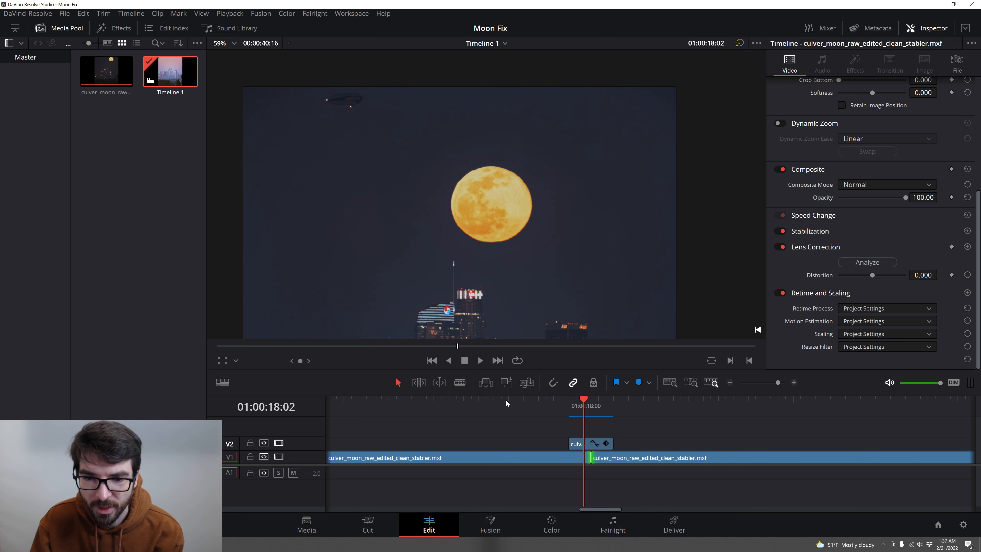
pyautogui.rightClick(591, 457)
pyautogui.click(605, 465)
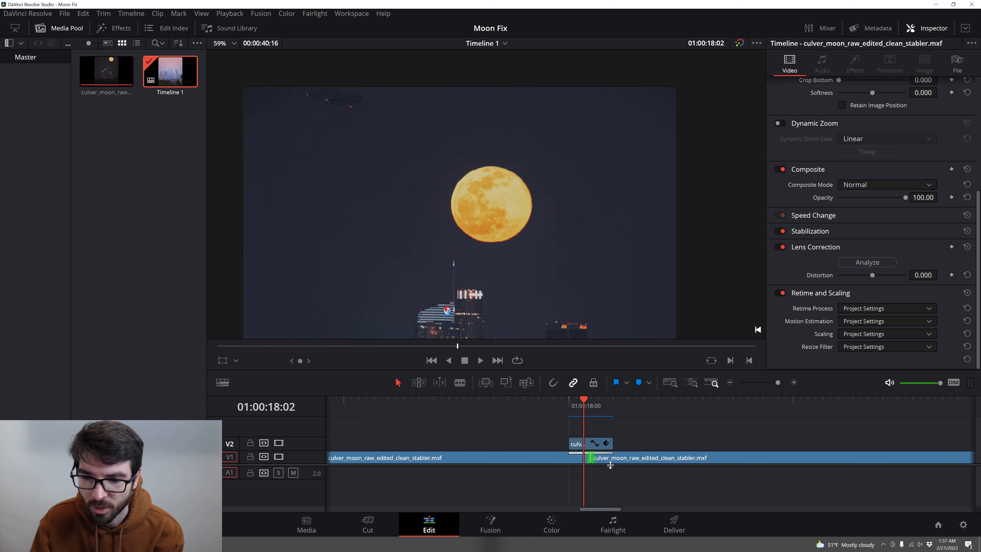
# Try ending the V2 clip one frame earlier at 01:00:18:05, check the moon there, and restore its end to 01:00:18:06.
pyautogui.click(582, 445)
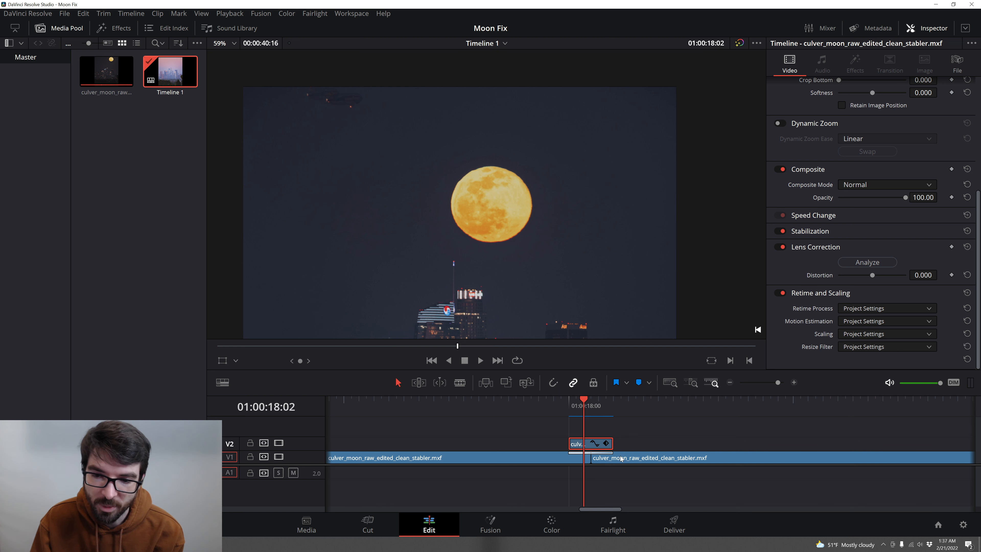
pyautogui.moveTo(585, 404)
pyautogui.mouseDown()
pyautogui.moveTo(563, 403)
pyautogui.moveTo(583, 403)
pyautogui.mouseUp()
pyautogui.moveTo(613, 442); pyautogui.dragTo(608, 443)
pyautogui.moveTo(583, 402); pyautogui.dragTo(607, 402)
pyautogui.scroll(5, 516, 180)
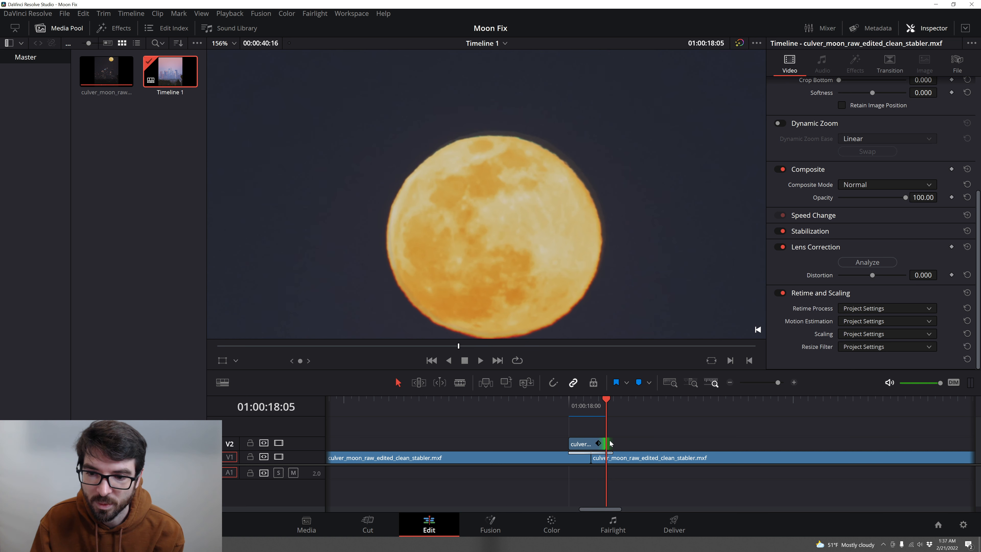
pyautogui.moveTo(610, 443); pyautogui.dragTo(615, 443)
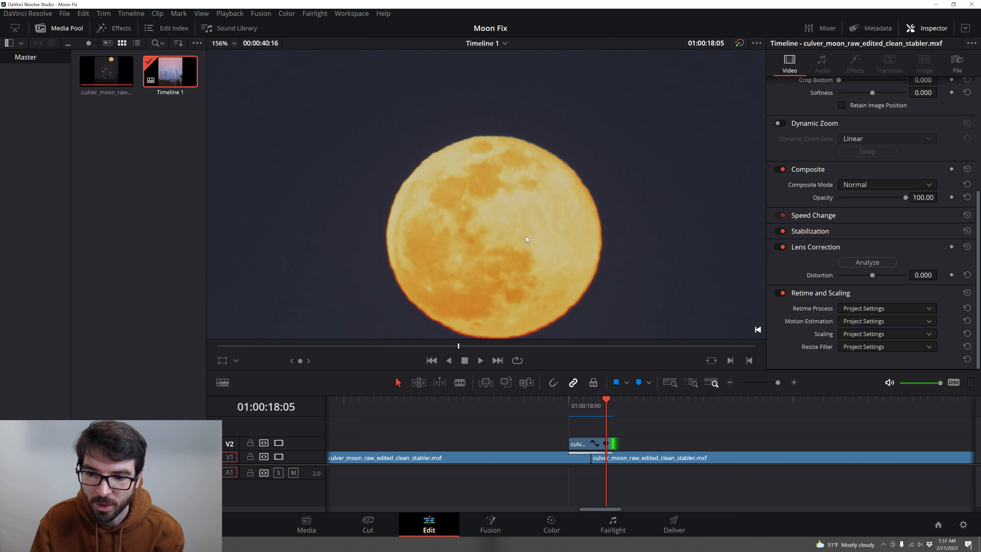
# Scrub and play the repaired join from 01:00:17:24 with the whole frame in view to check the moon's motion.
pyautogui.moveTo(613, 444); pyautogui.dragTo(614, 444)
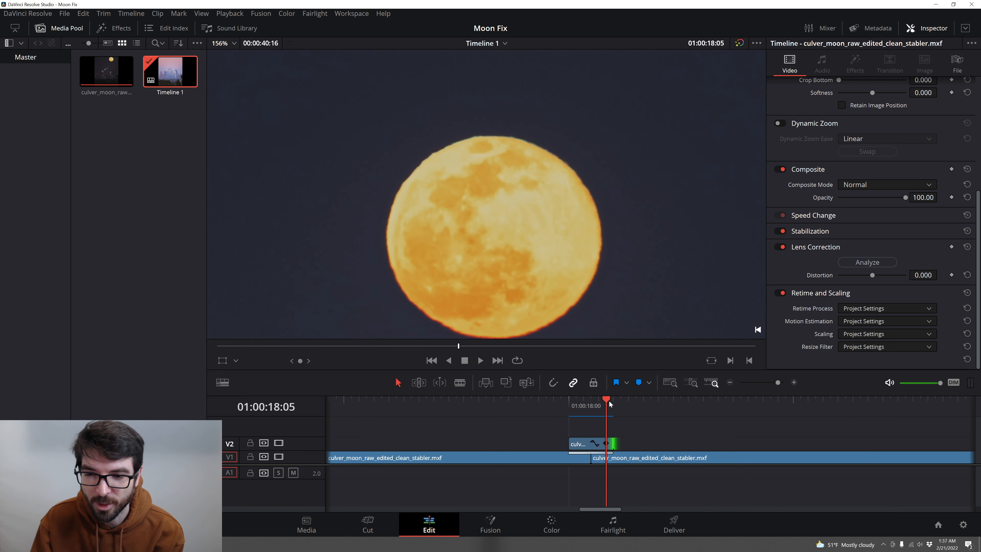
pyautogui.scroll(-5, 489, 201)
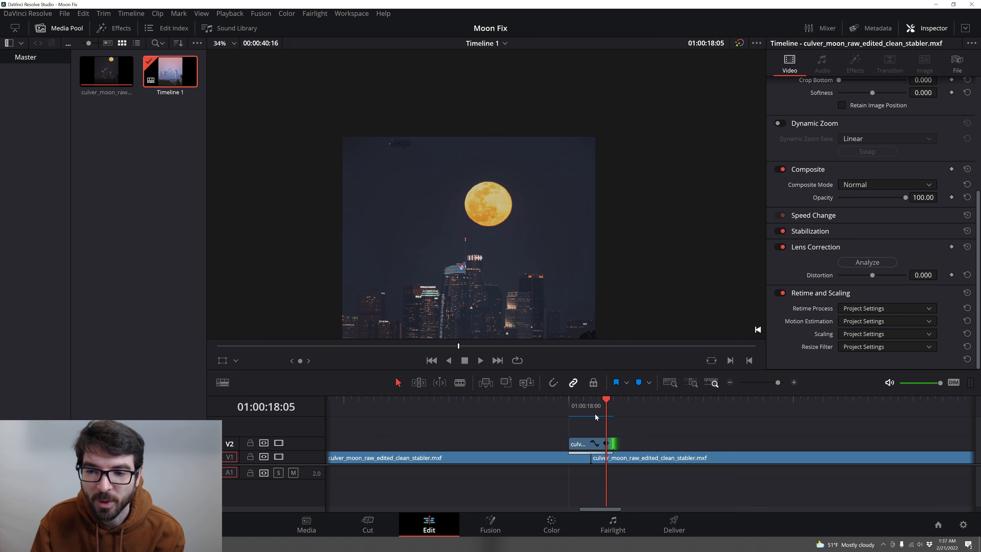
pyautogui.moveTo(608, 401); pyautogui.dragTo(586, 404)
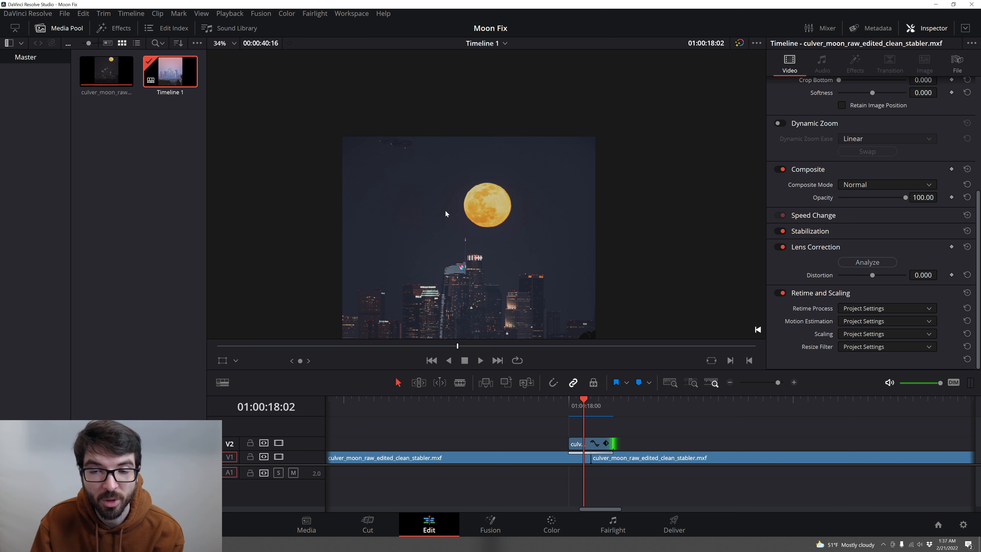
pyautogui.moveTo(586, 403); pyautogui.dragTo(643, 406)
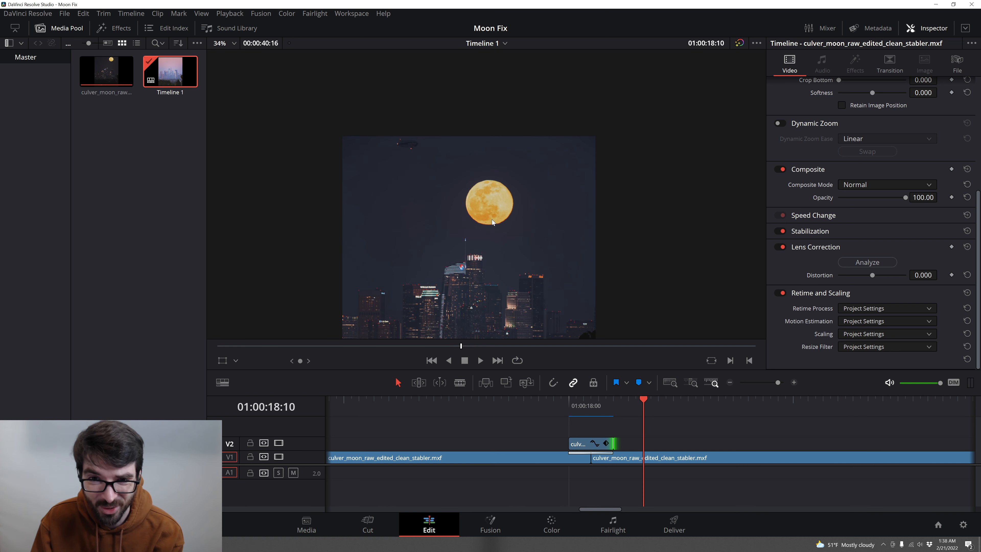
pyautogui.moveTo(574, 402); pyautogui.dragTo(523, 406)
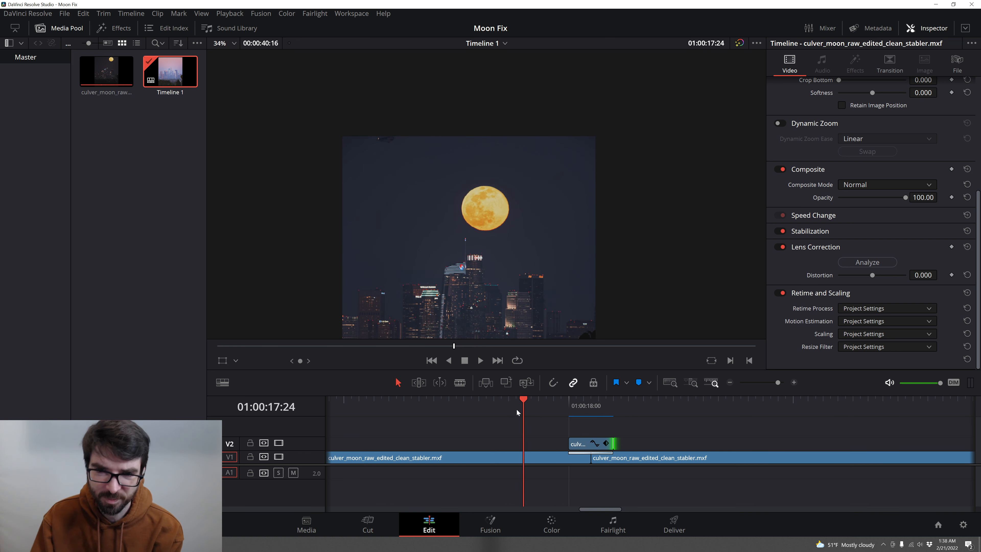
pyautogui.press('space')
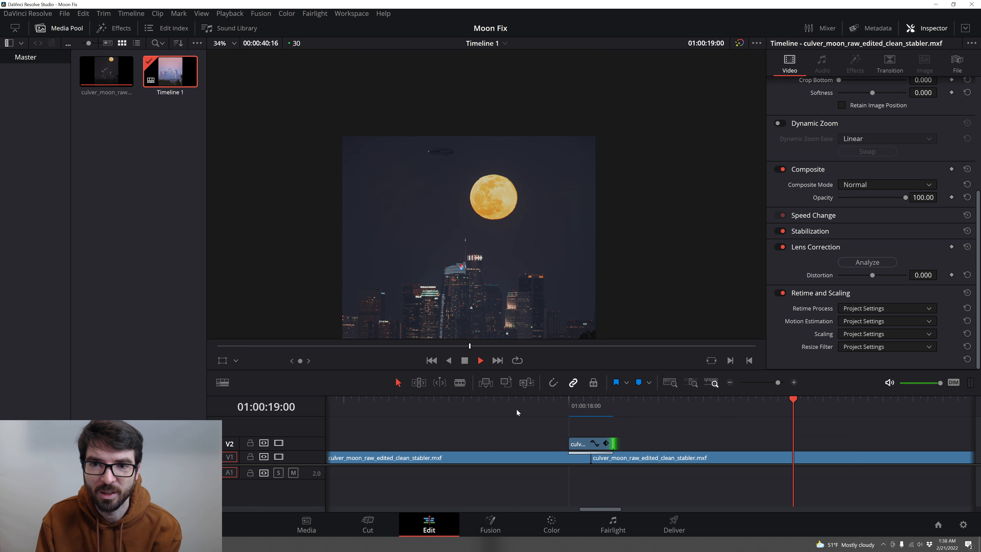
pyautogui.press('space')
# Play the rest of the time-lapse from 01:00:19:27 and step through the frames around 01:00:22:03 for another moon jump.
pyautogui.moveTo(595, 508); pyautogui.dragTo(630, 509)
pyautogui.click(464, 409)
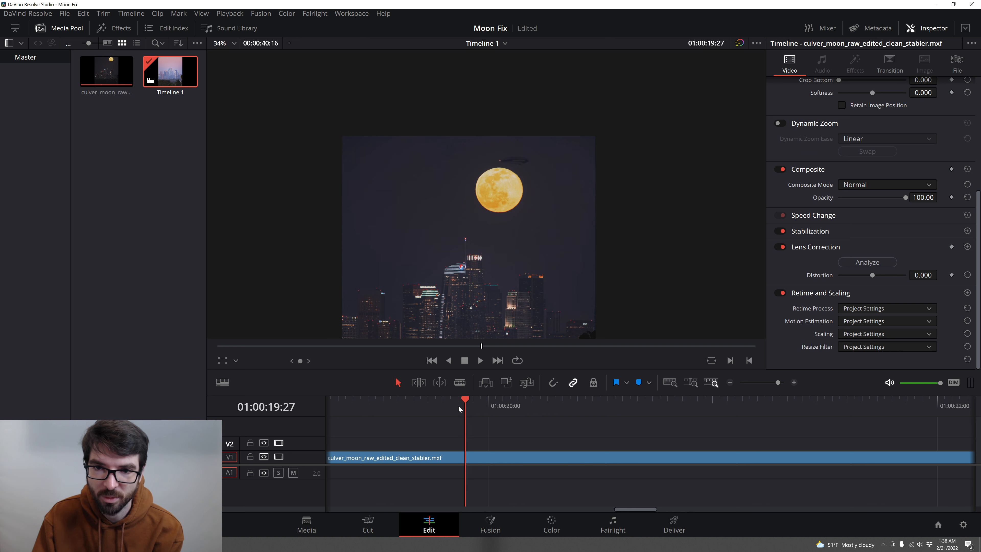
pyautogui.press('space')
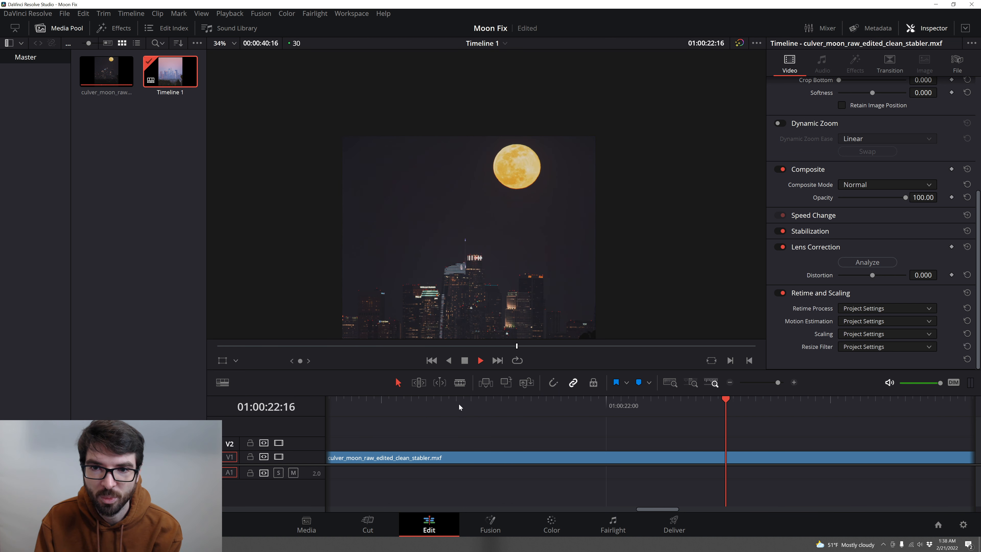
pyautogui.press('space')
pyautogui.press('Left')
pyautogui.press('Left')
pyautogui.press('Left')
pyautogui.press('Left')
pyautogui.press('Left')
pyautogui.press('Left')
pyautogui.press('Left')
pyautogui.press('Left')
pyautogui.press('Left')
pyautogui.press('Left')
pyautogui.press('Left')
pyautogui.press('Left')
pyautogui.press('Left')
pyautogui.press('Left')
pyautogui.press('Left')
pyautogui.press('Left')
pyautogui.press('Left')
pyautogui.press('Left')
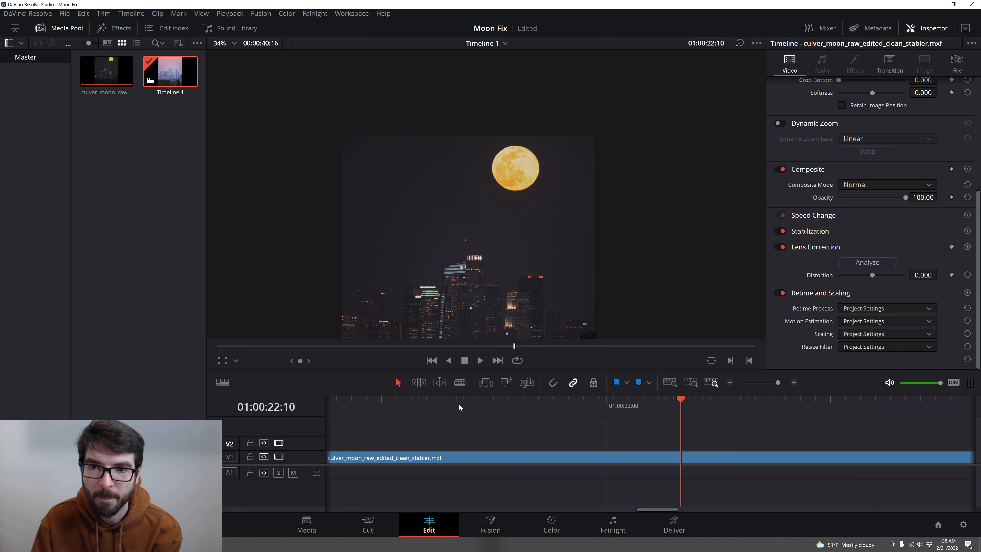
pyautogui.press('Right')
pyautogui.press('Right')
pyautogui.press('Right')
pyautogui.press('Right')
pyautogui.press('Left')
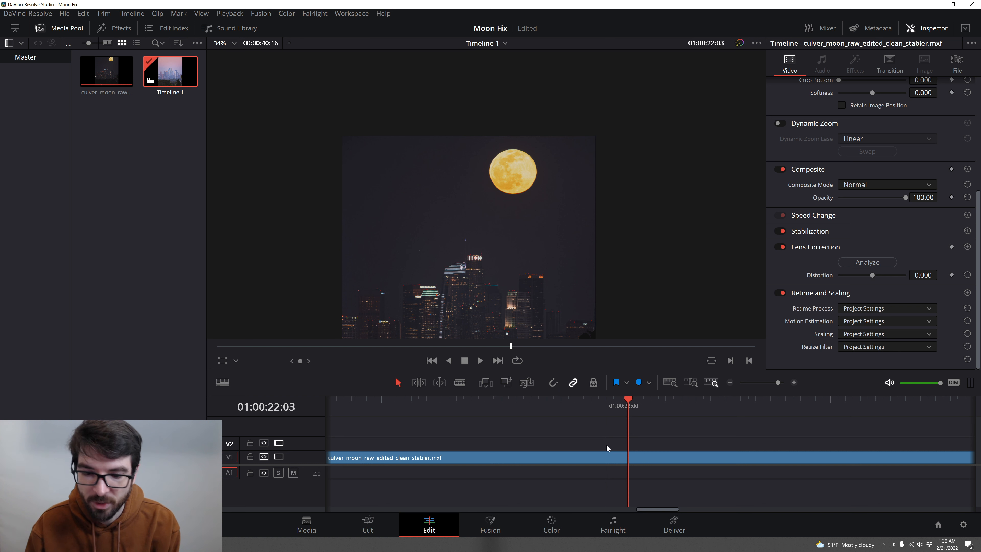
pyautogui.hscroll(-1, 609, 442)
pyautogui.hscroll(10, 609, 442)
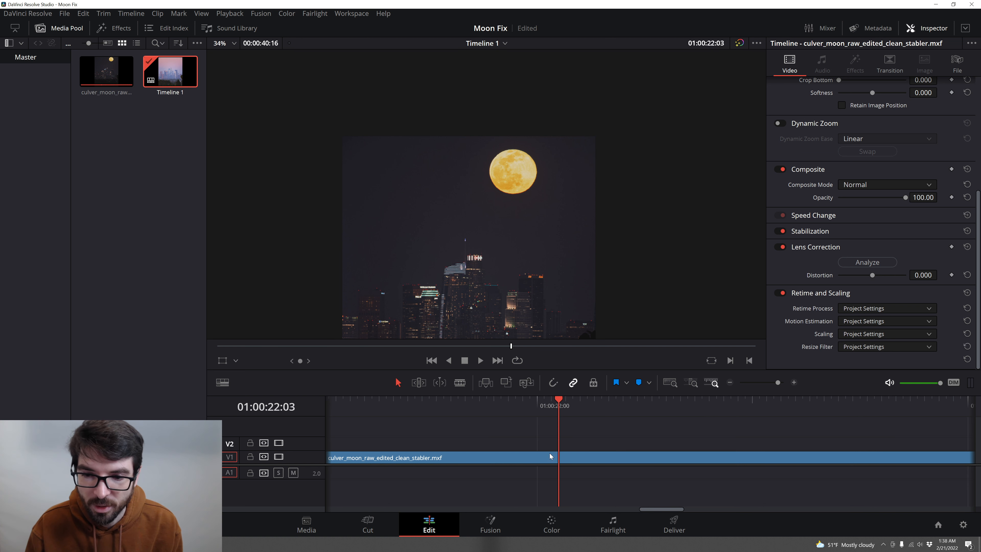
pyautogui.moveTo(679, 513); pyautogui.dragTo(657, 509)
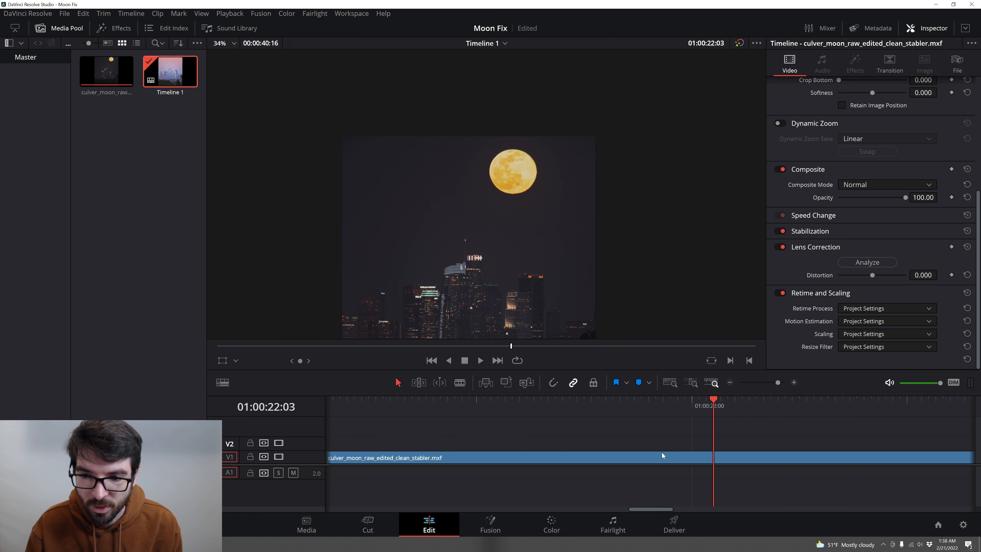
pyautogui.scroll(-1, 662, 452)
pyautogui.hscroll(-1, 648, 453)
pyautogui.hscroll(1, 647, 453)
pyautogui.scroll(-3, 647, 453)
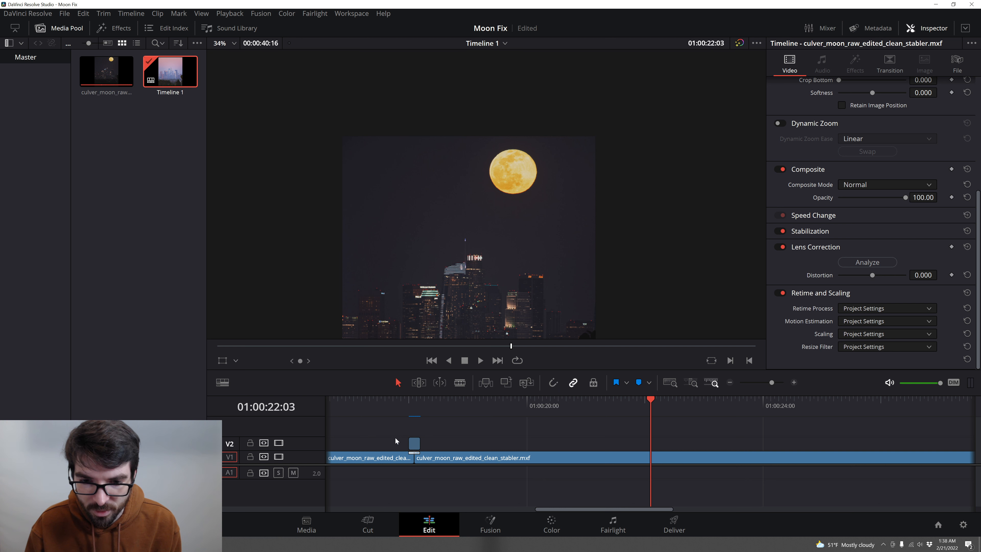
pyautogui.moveTo(384, 434); pyautogui.dragTo(440, 465)
pyautogui.rightClick(470, 457)
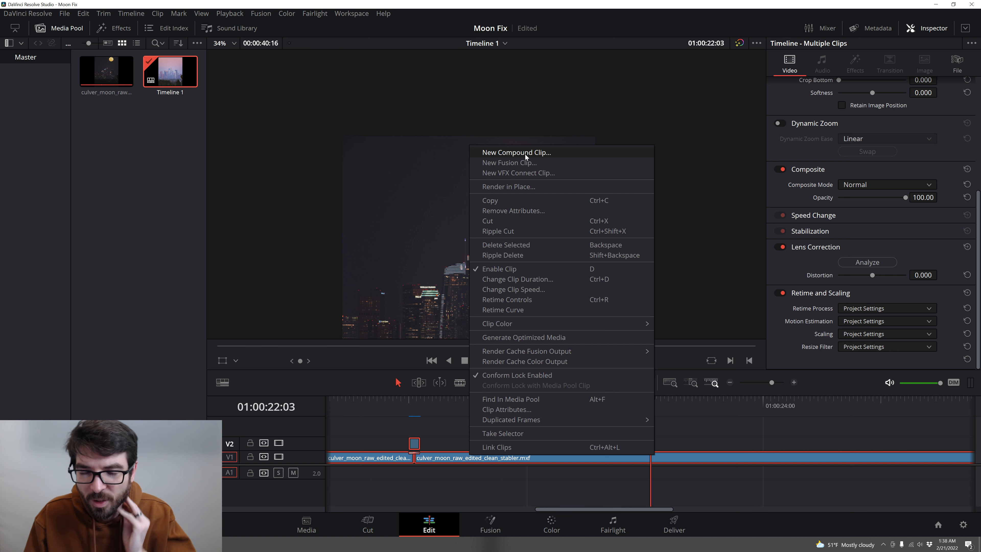
pyautogui.click(672, 438)
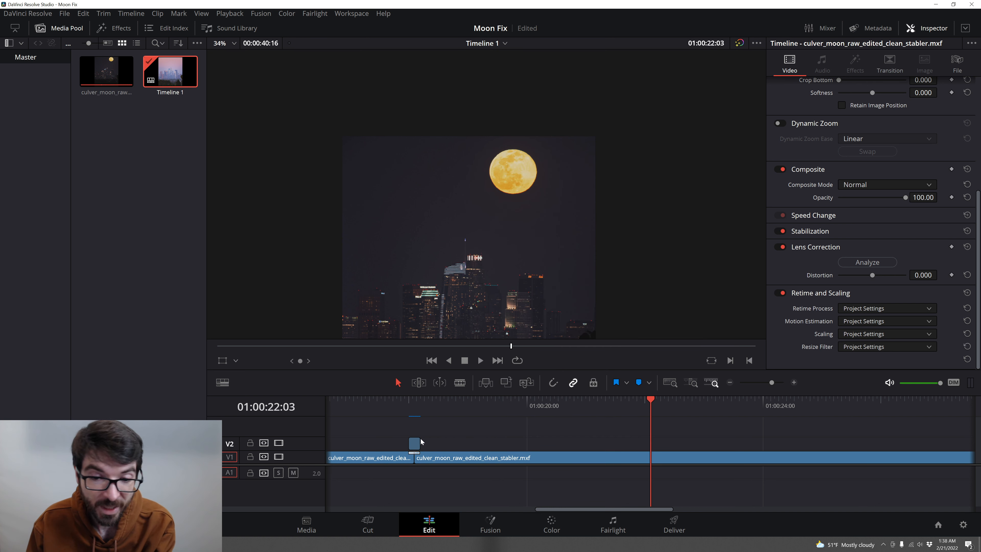
# Scrub past the repaired join, then step frame by frame up to 01:00:22:04 to pinpoint where the moon jumps again.
pyautogui.moveTo(409, 404); pyautogui.dragTo(428, 415)
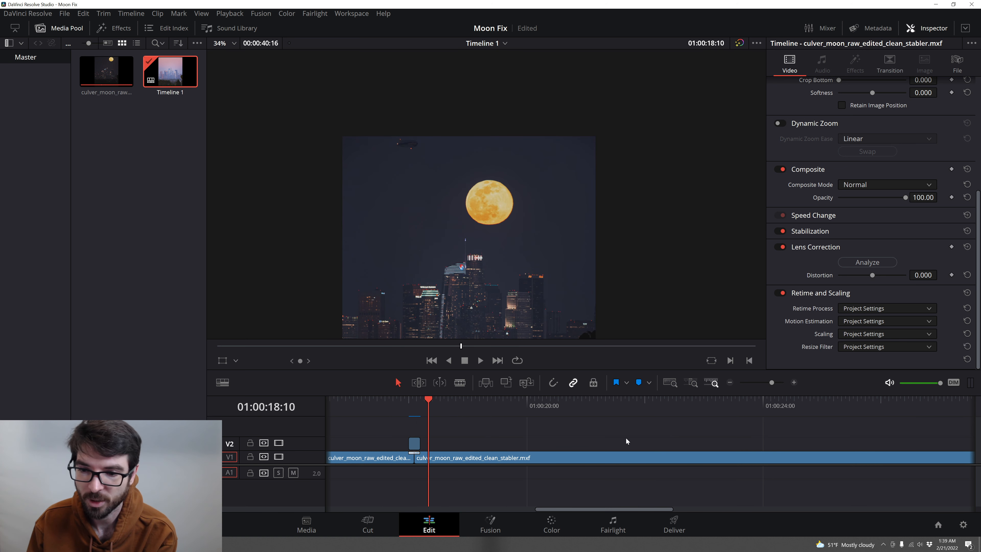
pyautogui.moveTo(631, 409); pyautogui.dragTo(594, 426)
pyautogui.press('Right')
pyautogui.press('Right')
pyautogui.press('Right')
pyautogui.press('Right')
pyautogui.press('Right')
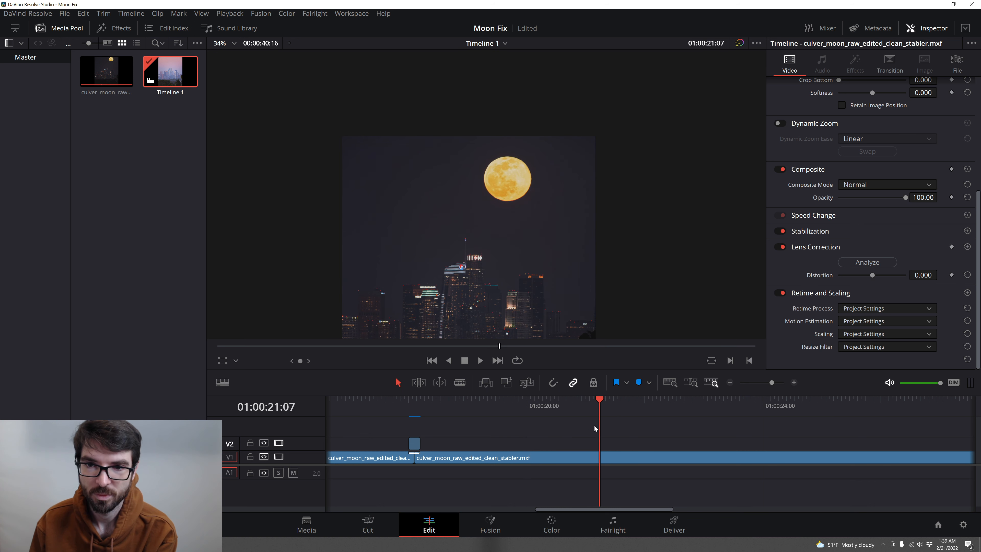
pyautogui.press('Right')
pyautogui.press('Right')
pyautogui.press('Right')
pyautogui.press('Right')
pyautogui.press('Right')
pyautogui.press('Right')
pyautogui.press('Right')
pyautogui.press('Right')
pyautogui.press('Right')
pyautogui.press('Right')
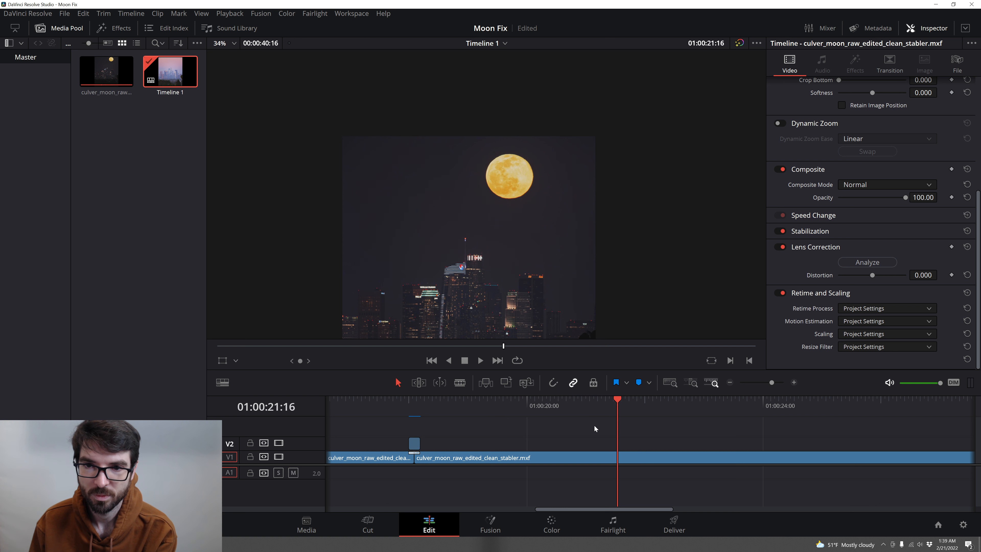
pyautogui.press('Right')
pyautogui.press('Right')
pyautogui.press('Right')
pyautogui.press('Right')
pyautogui.press('Right')
pyautogui.press('Right')
pyautogui.press('Right')
pyautogui.press('Right')
pyautogui.press('Right')
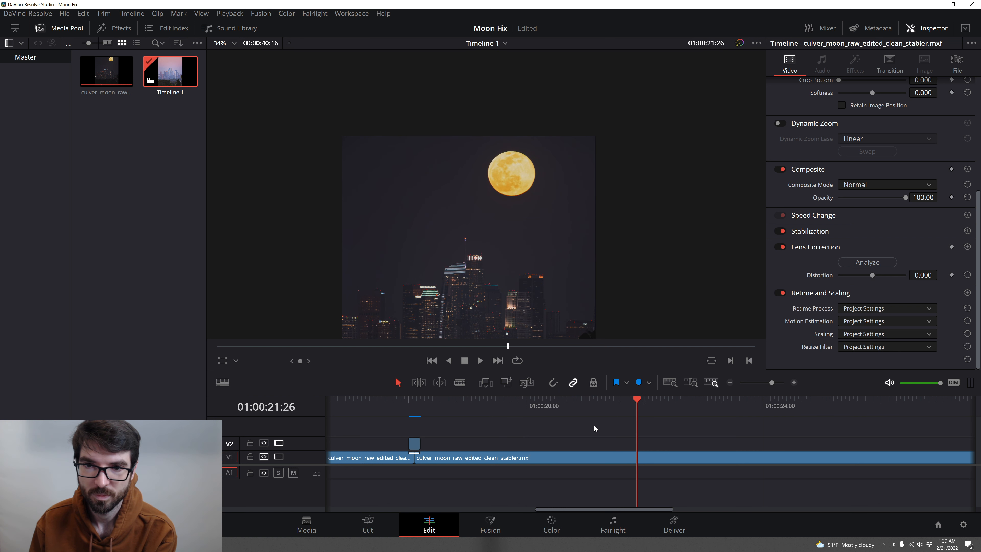
pyautogui.press('Right')
pyautogui.press('Right')
pyautogui.press('Right')
pyautogui.press('Right')
pyautogui.press('Right')
pyautogui.press('Right')
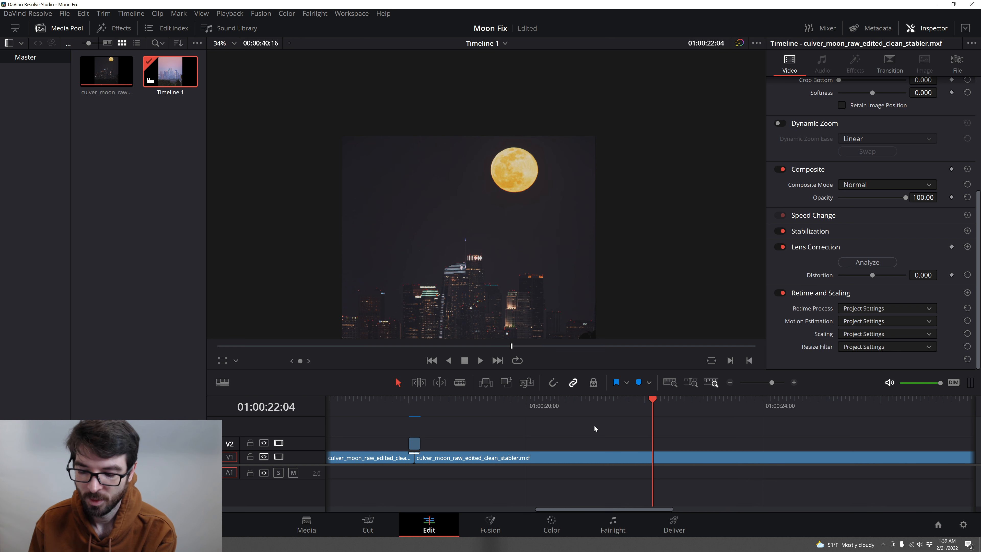
pyautogui.press('Left')
pyautogui.press('Right')
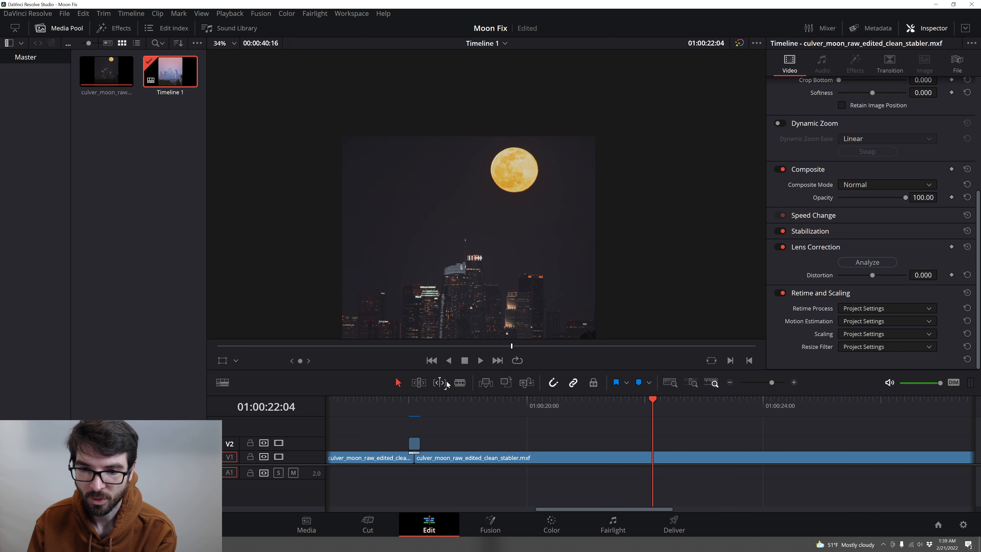
# Split the second V1 clip at 01:00:22:04 and return to the selection tool.
pyautogui.click(460, 381)
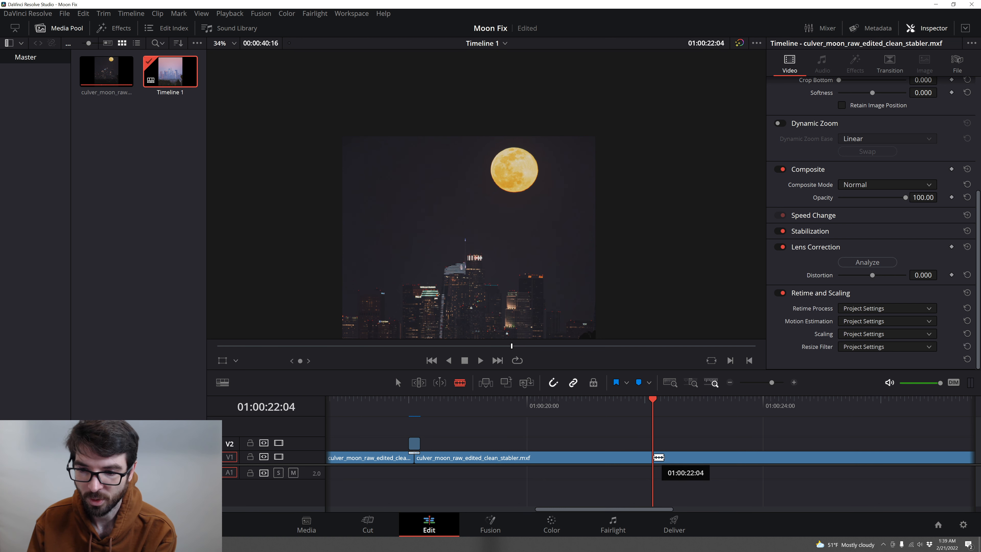
pyautogui.click(659, 457)
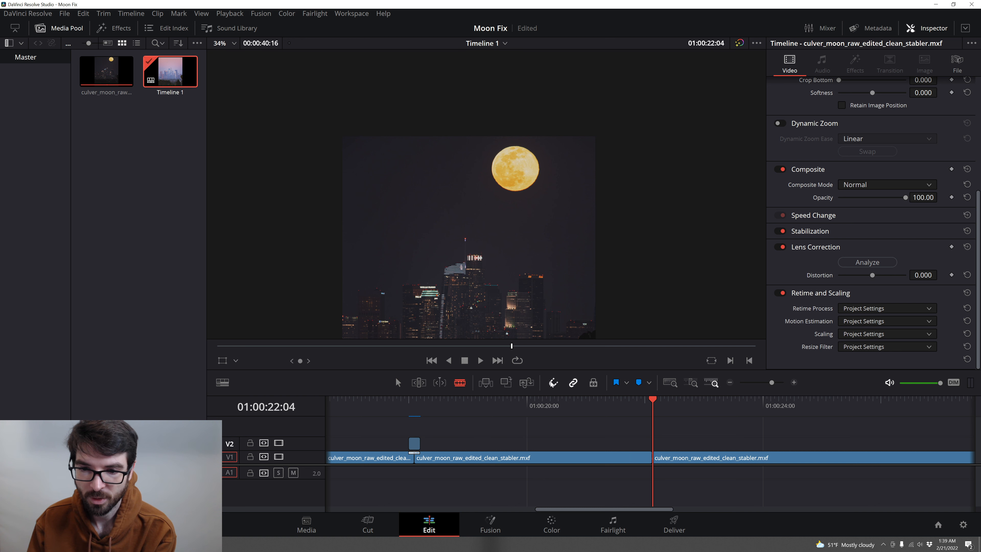
pyautogui.click(398, 382)
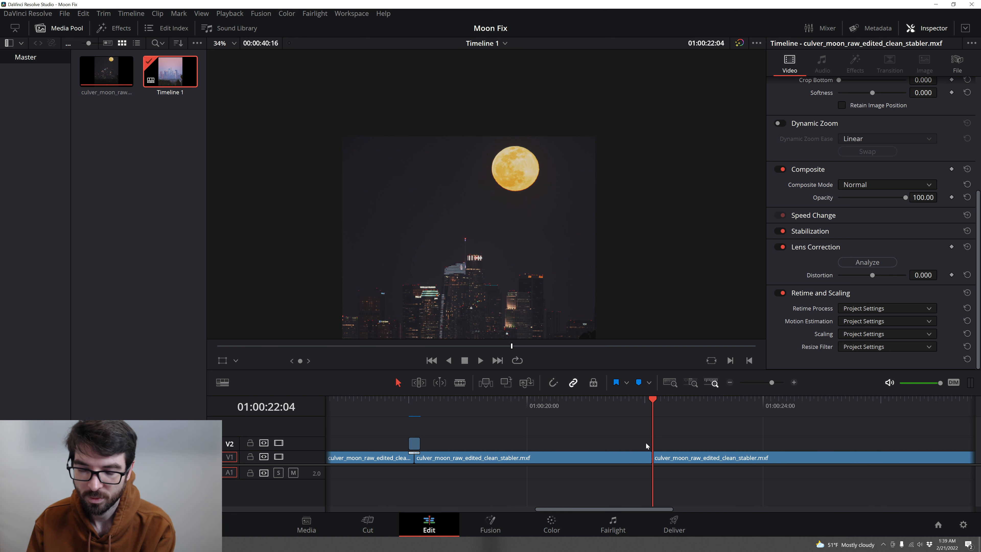
# Step back and forth over the new cut at 01:00:22:04 to compare the moon's position on the frames around it.
pyautogui.hscroll(-3, 646, 444)
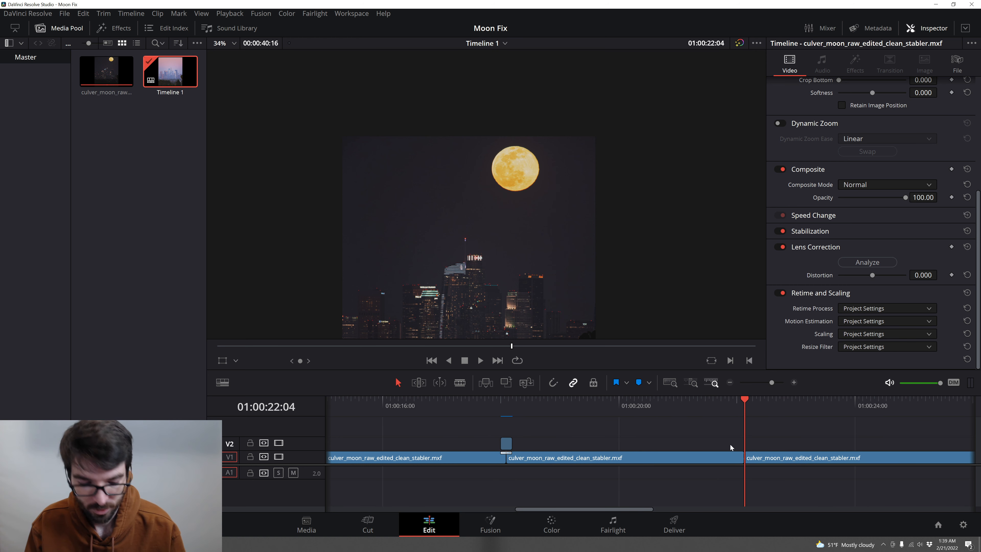
pyautogui.scroll(2, 731, 446)
pyautogui.scroll(3, 662, 447)
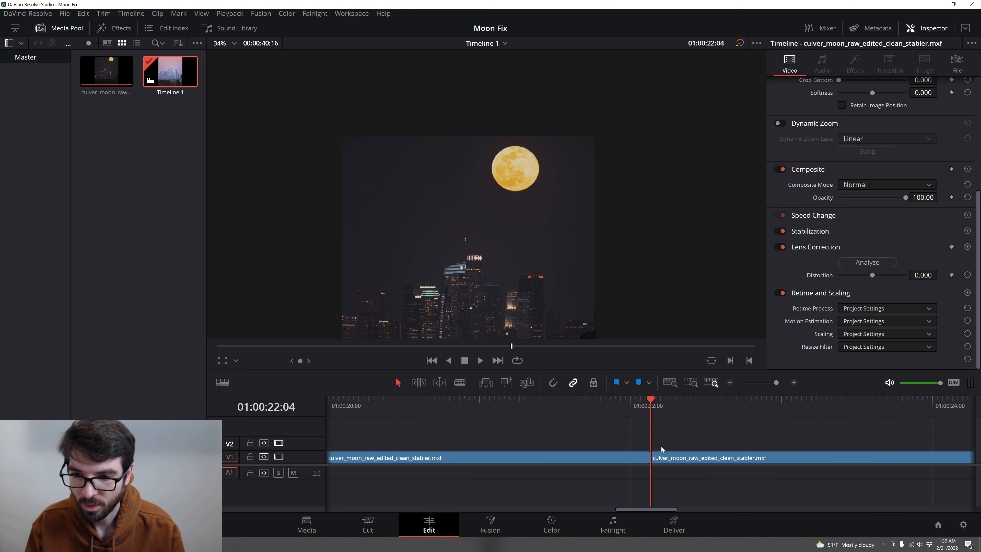
pyautogui.scroll(2, 646, 436)
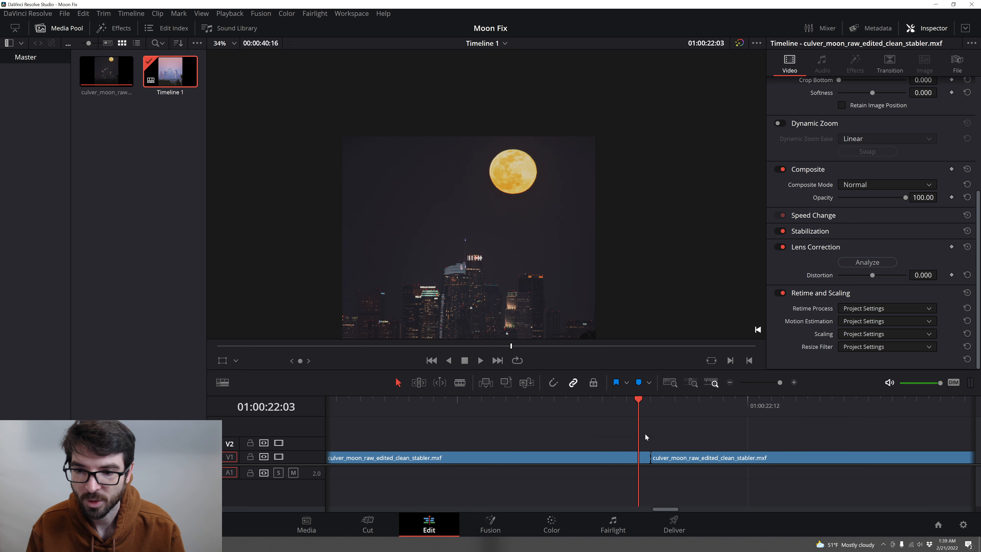
pyautogui.press('Left')
pyautogui.press('Left')
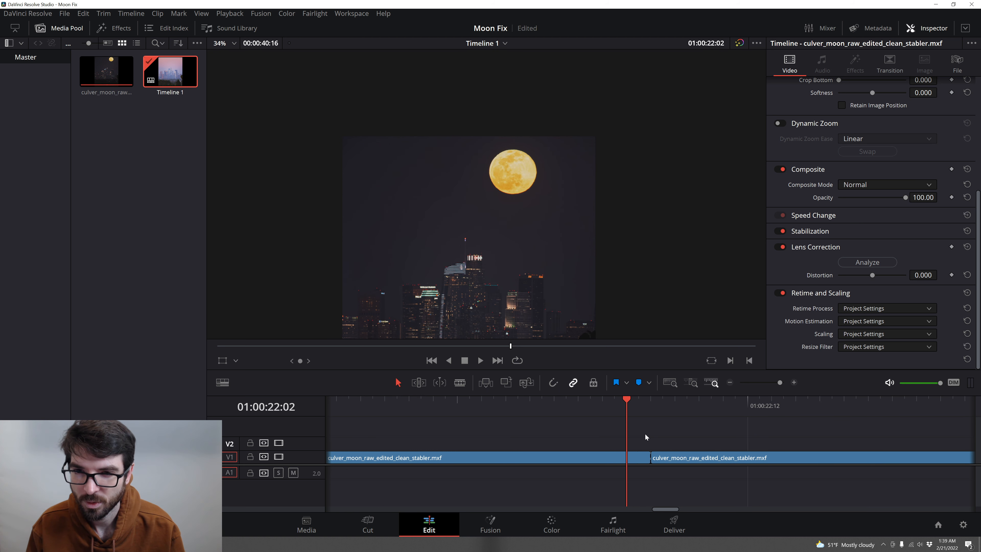
pyautogui.press('Right')
pyautogui.press('Right')
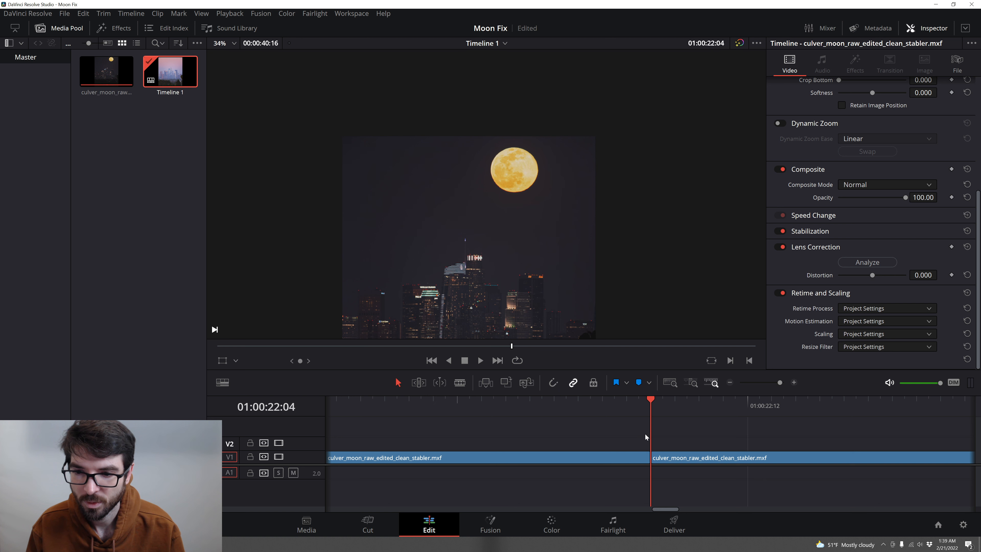
pyautogui.press('Right')
pyautogui.press('Left')
pyautogui.press('Left')
pyautogui.press('Left')
pyautogui.press('Right')
pyautogui.press('Right')
pyautogui.press('Right')
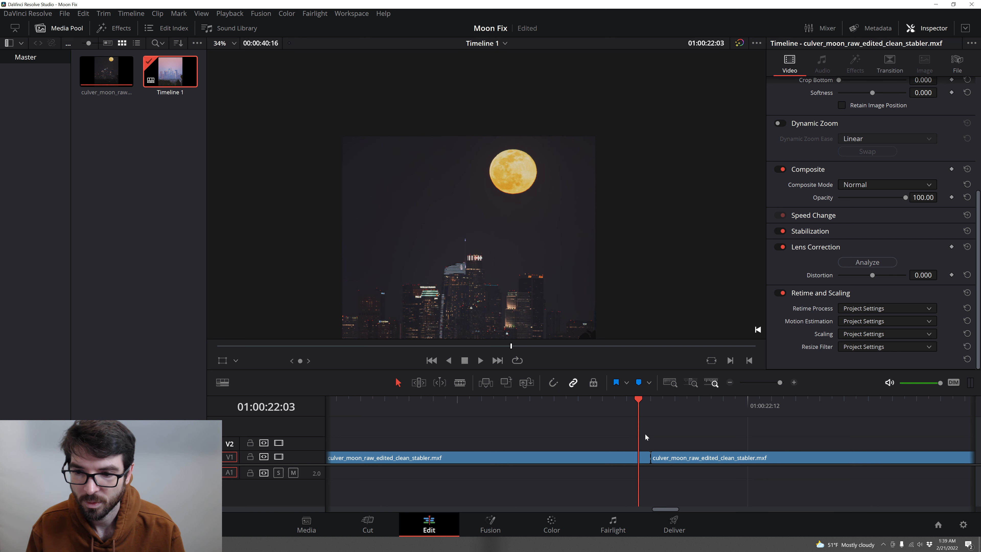
pyautogui.press('Left')
pyautogui.press('Left')
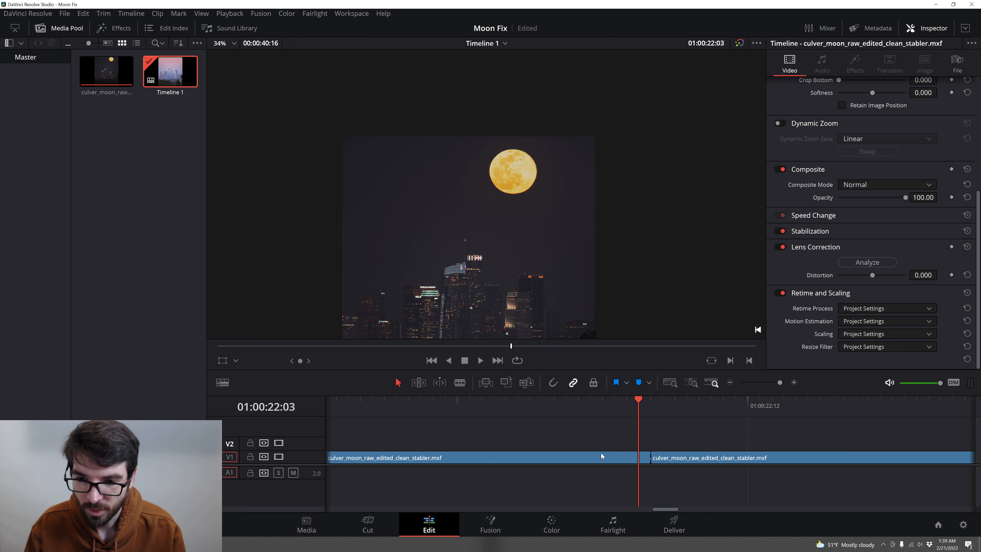
# Move the V1 clip after the cut six frames later to 01:00:22:10, leaving a gap, and select the clip before the gap.
pyautogui.click(609, 456)
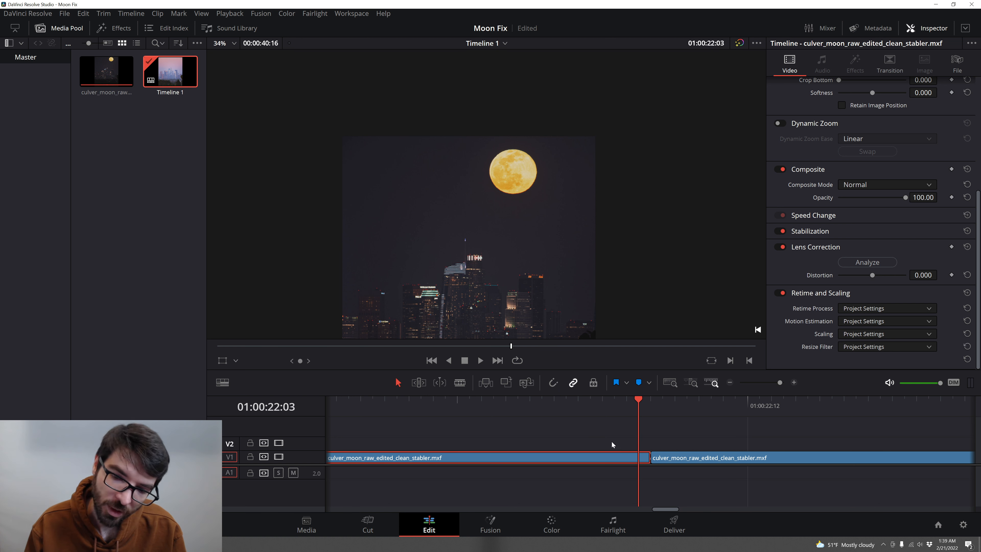
pyautogui.click(664, 459)
pyautogui.press('Right')
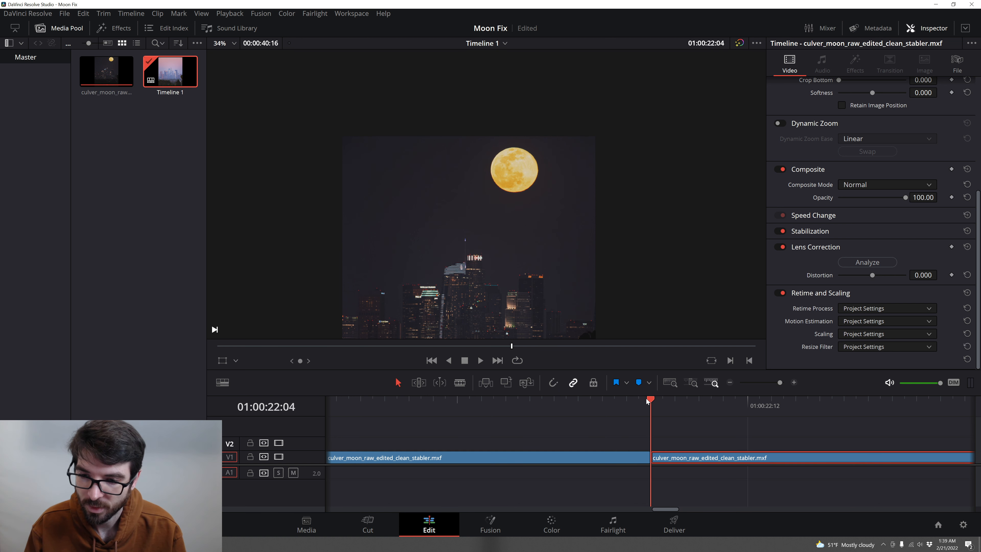
pyautogui.moveTo(675, 458); pyautogui.dragTo(758, 457)
pyautogui.hscroll(5, 657, 484)
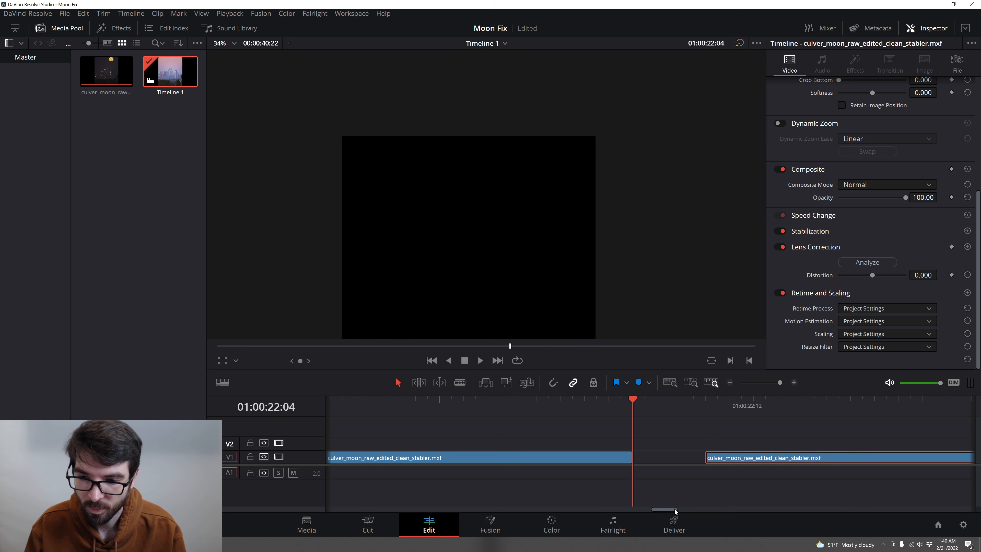
pyautogui.click(566, 428)
pyautogui.click(541, 459)
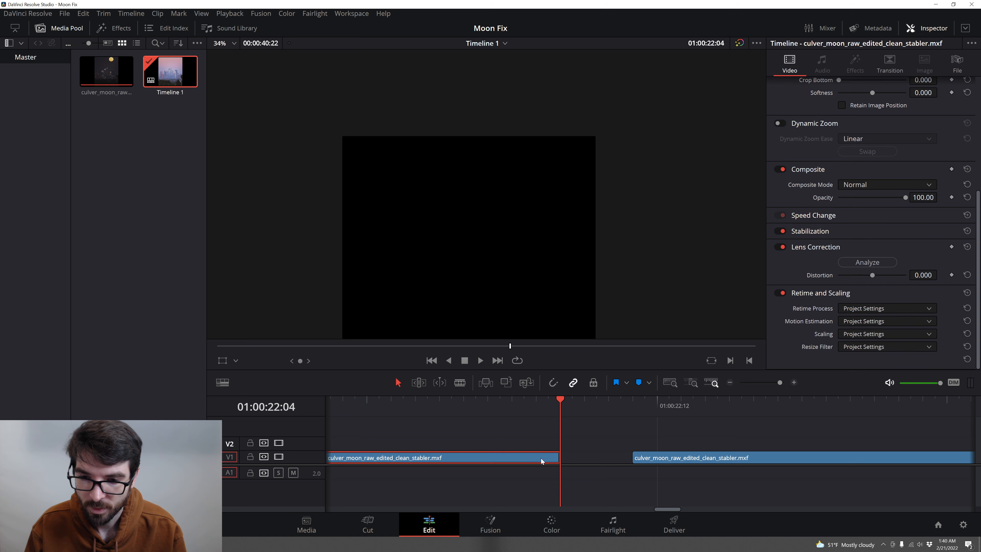
# Lock the track positions and try to trim and move the V1 clip before the gap.
pyautogui.click(593, 385)
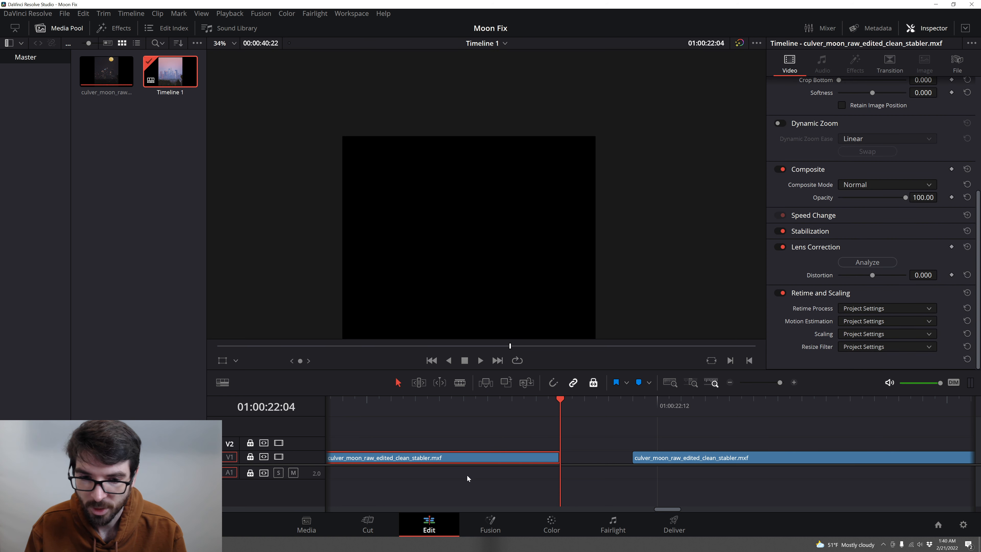
pyautogui.click(488, 445)
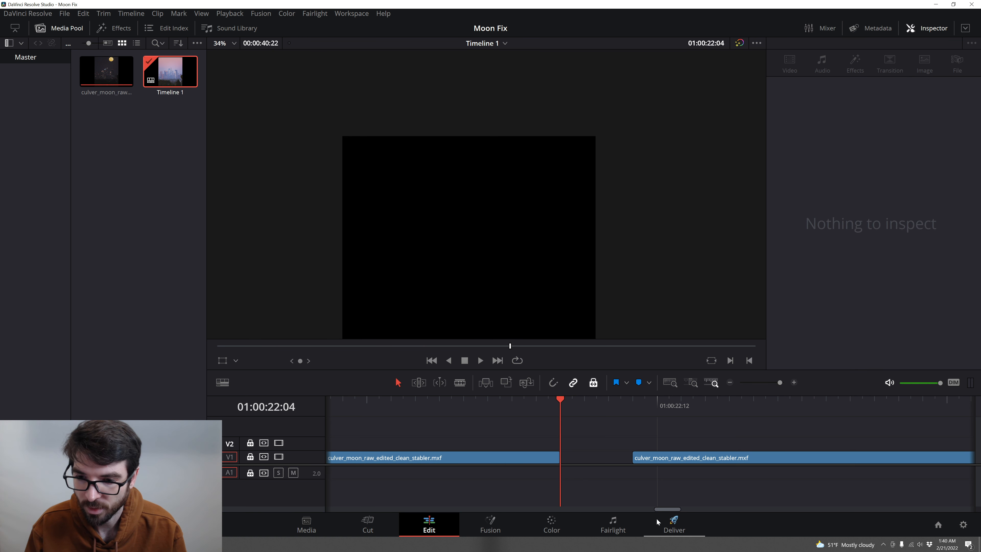
pyautogui.moveTo(667, 509)
pyautogui.mouseDown()
pyautogui.moveTo(654, 508)
pyautogui.moveTo(664, 506)
pyautogui.mouseUp()
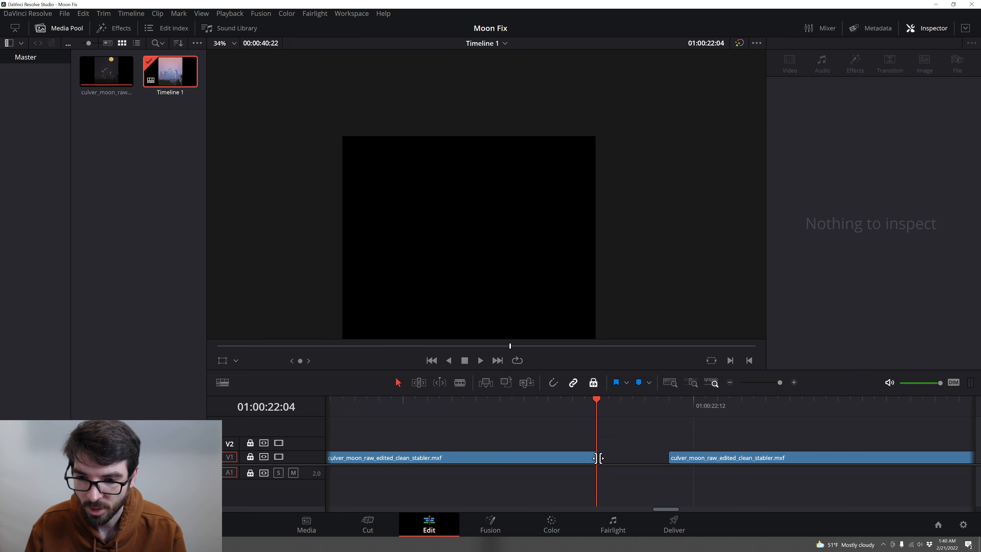
pyautogui.moveTo(598, 457); pyautogui.dragTo(564, 458)
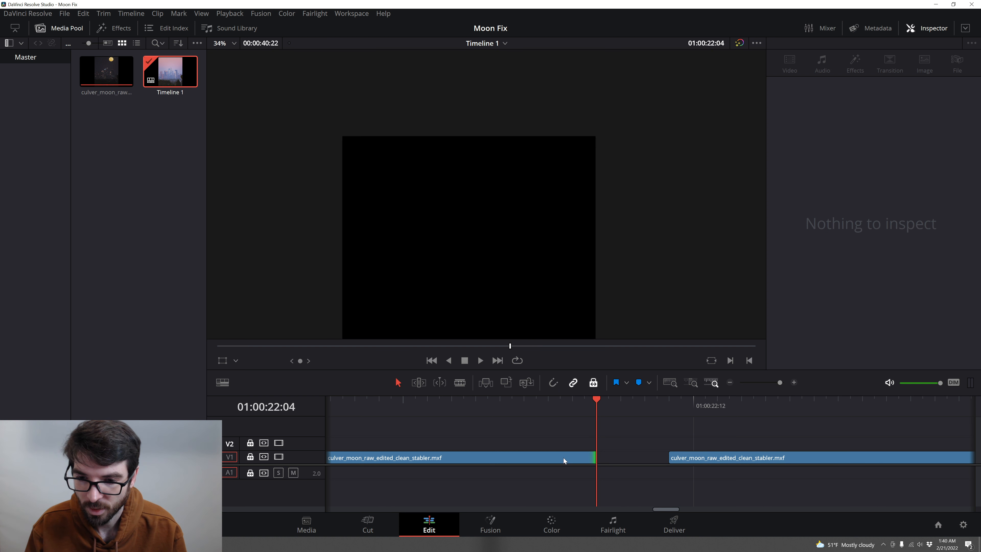
pyautogui.click(586, 459)
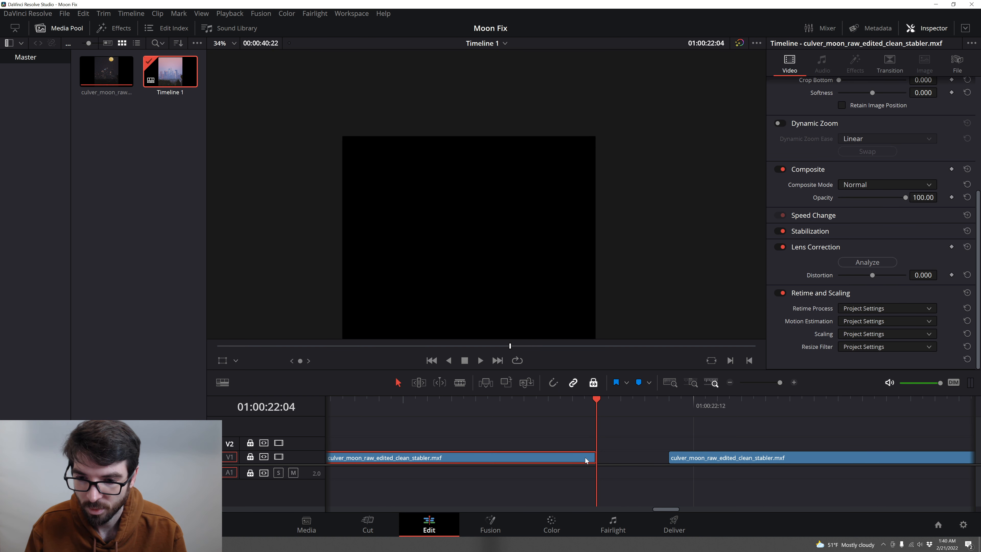
pyautogui.click(606, 458)
pyautogui.click(553, 459)
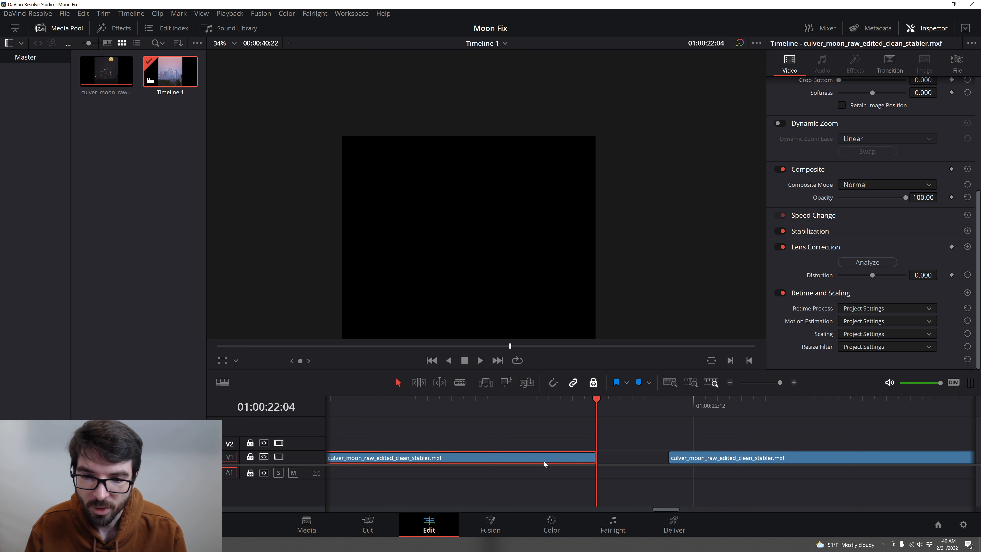
pyautogui.moveTo(543, 459)
pyautogui.mouseDown()
pyautogui.moveTo(552, 419)
pyautogui.moveTo(550, 450)
pyautogui.mouseUp()
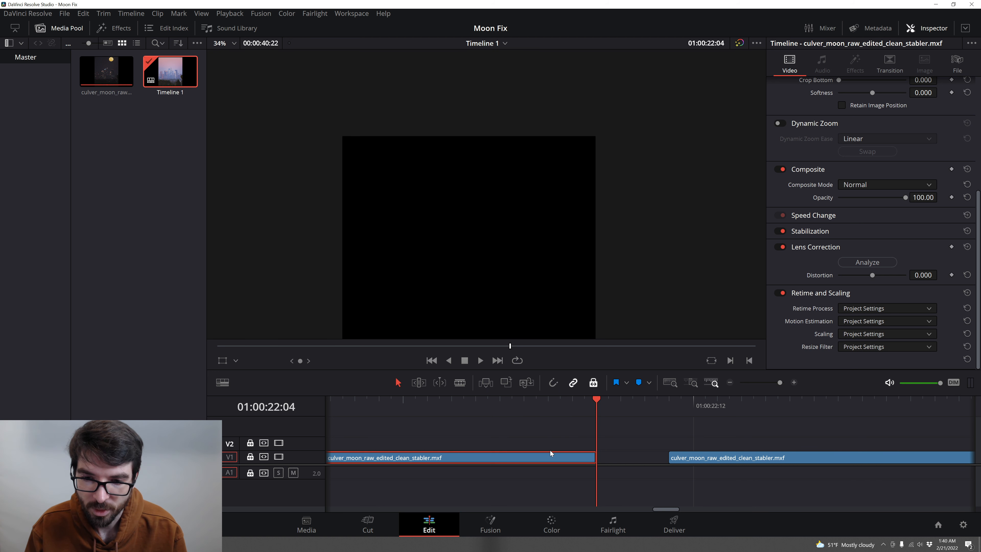
# Unlock the track positions, duplicate the V1 clip before the gap onto V3, and lock the positions again.
pyautogui.click(593, 382)
pyautogui.moveTo(565, 459); pyautogui.dragTo(566, 423)
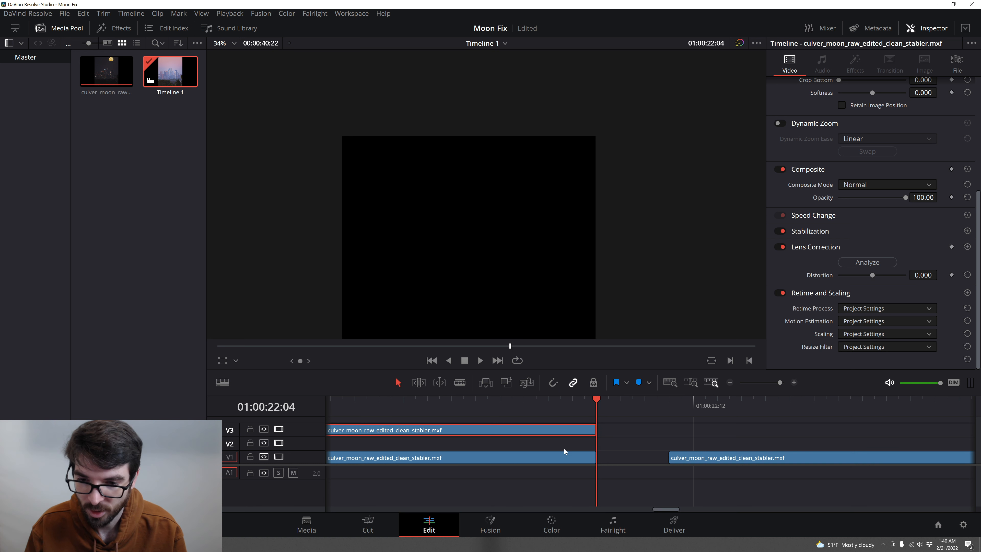
pyautogui.click(593, 382)
pyautogui.click(549, 432)
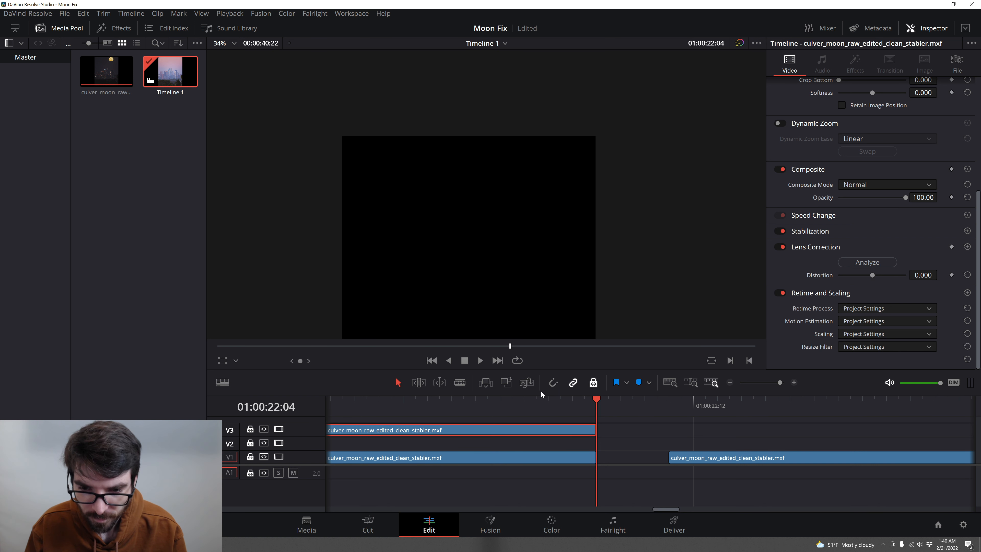
# Split the V3 copy at 01:00:21:26, delete the part before the split, and return to the selection tool.
pyautogui.moveTo(663, 509)
pyautogui.mouseDown()
pyautogui.moveTo(577, 509)
pyautogui.moveTo(686, 504)
pyautogui.moveTo(664, 509)
pyautogui.mouseUp()
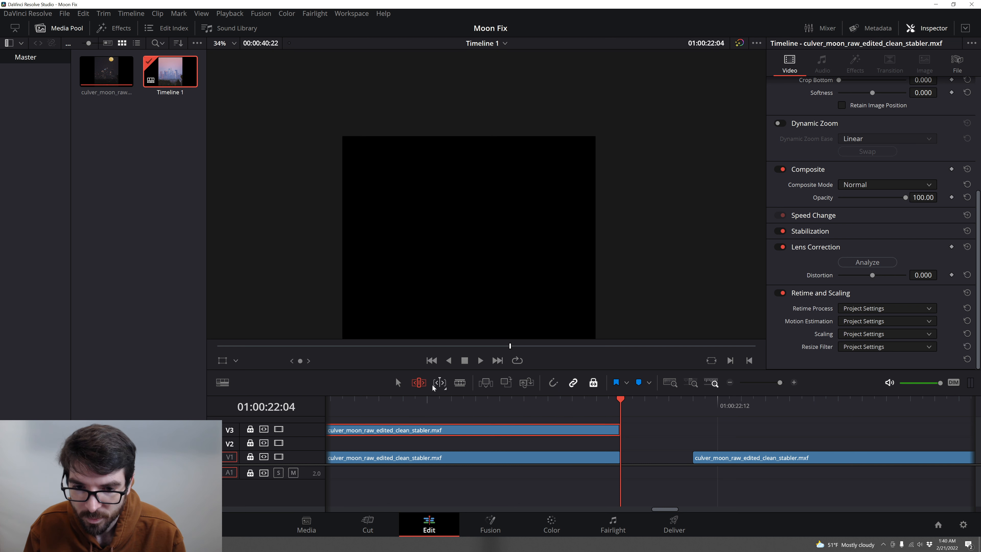
pyautogui.click(460, 383)
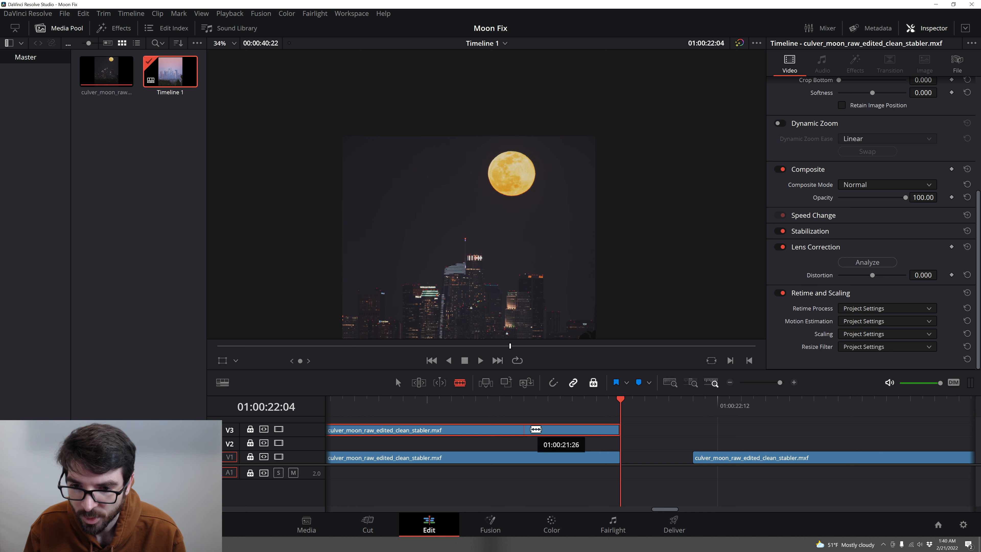
pyautogui.click(536, 429)
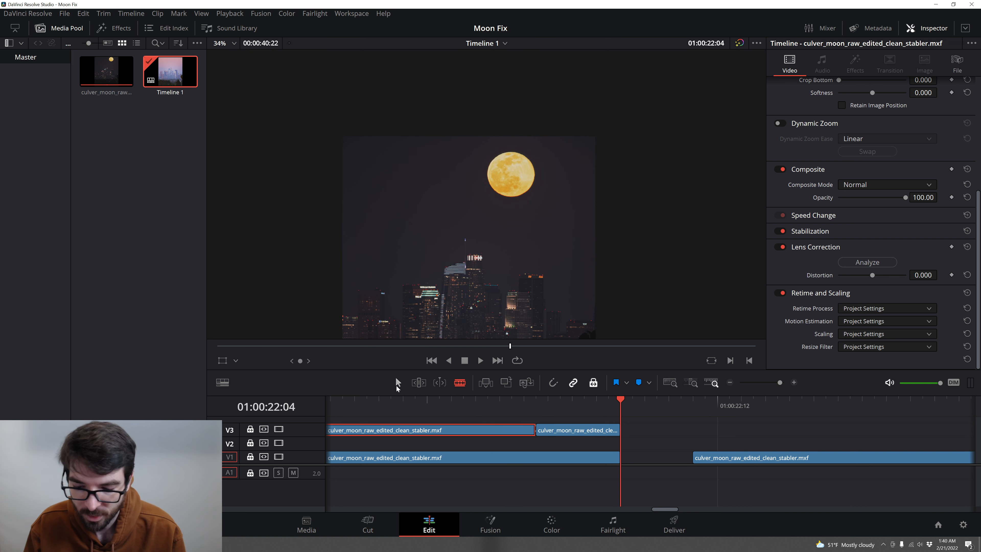
pyautogui.press('Delete')
pyautogui.click(397, 383)
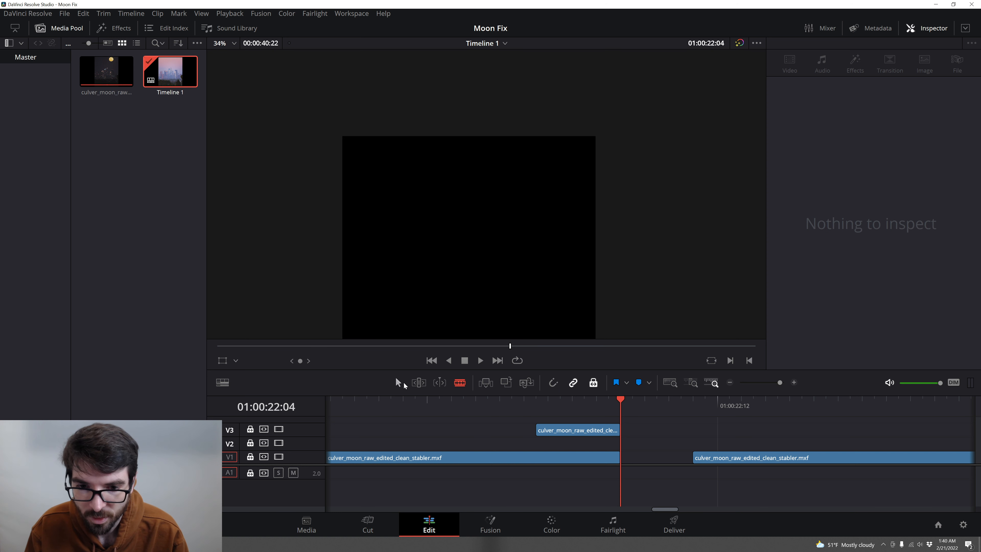
# Move the short V3 clip to V2 so it ends where the second V1 clip starts, overlapping the first by one frame, and save.
pyautogui.click(573, 432)
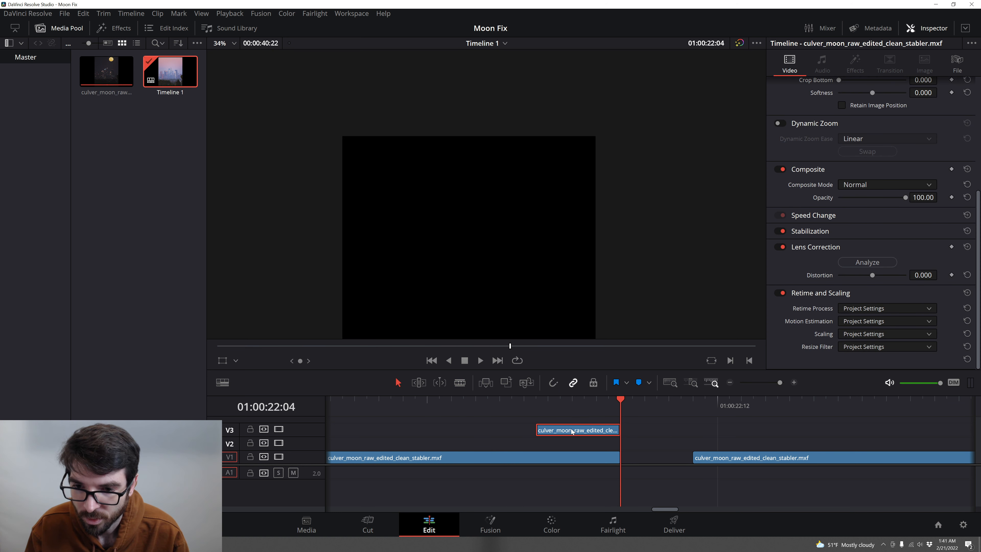
pyautogui.moveTo(595, 430); pyautogui.dragTo(667, 444)
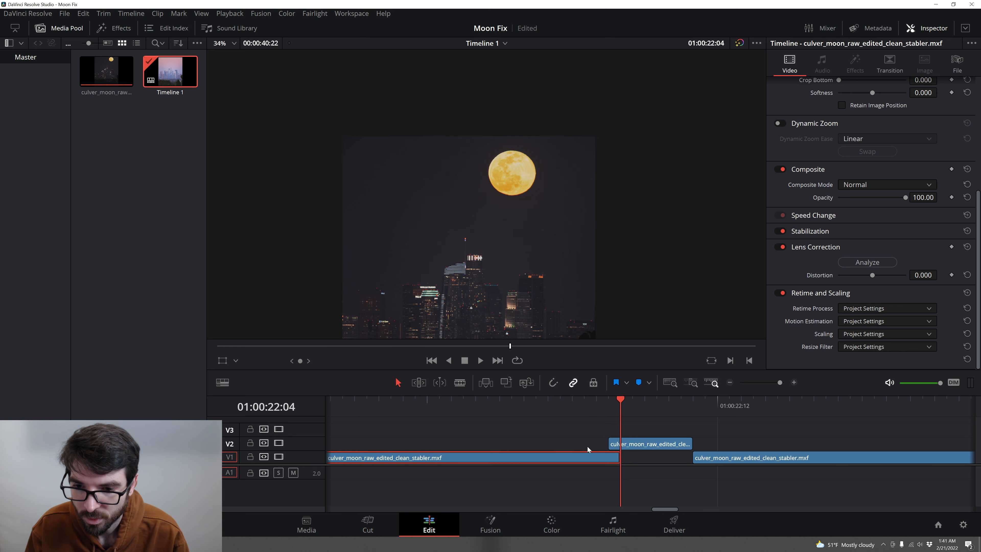
pyautogui.hotkey('ctrl', 's')
pyautogui.click(591, 384)
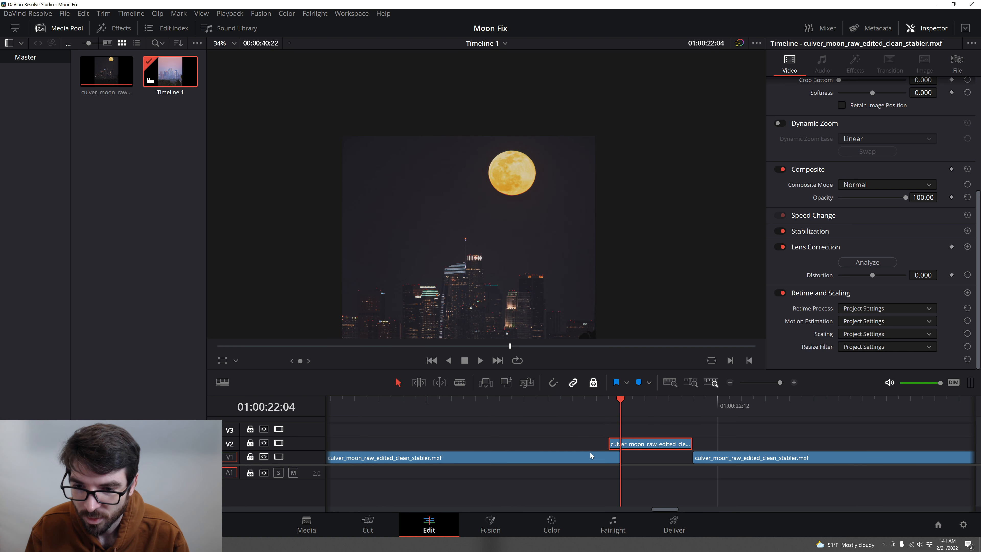
pyautogui.click(596, 457)
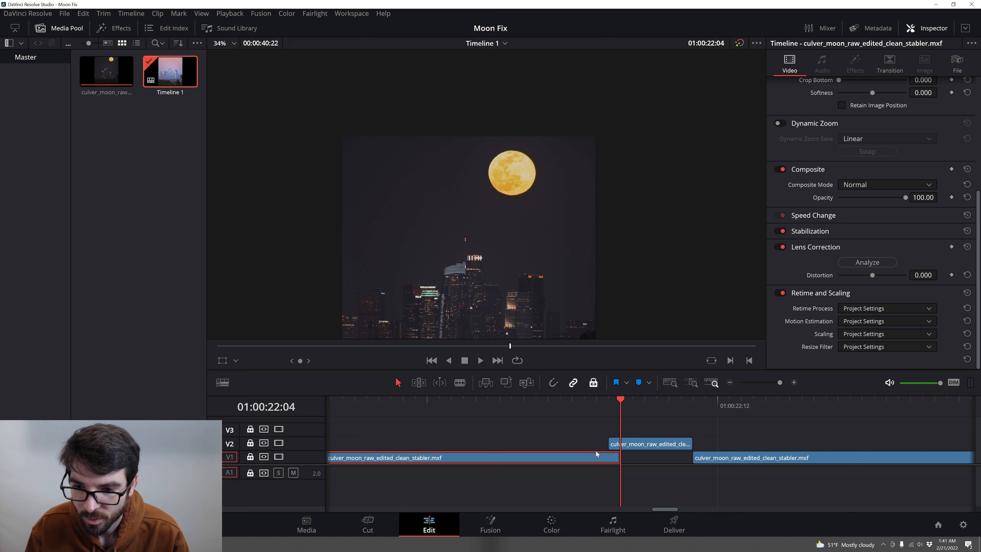
pyautogui.click(652, 444)
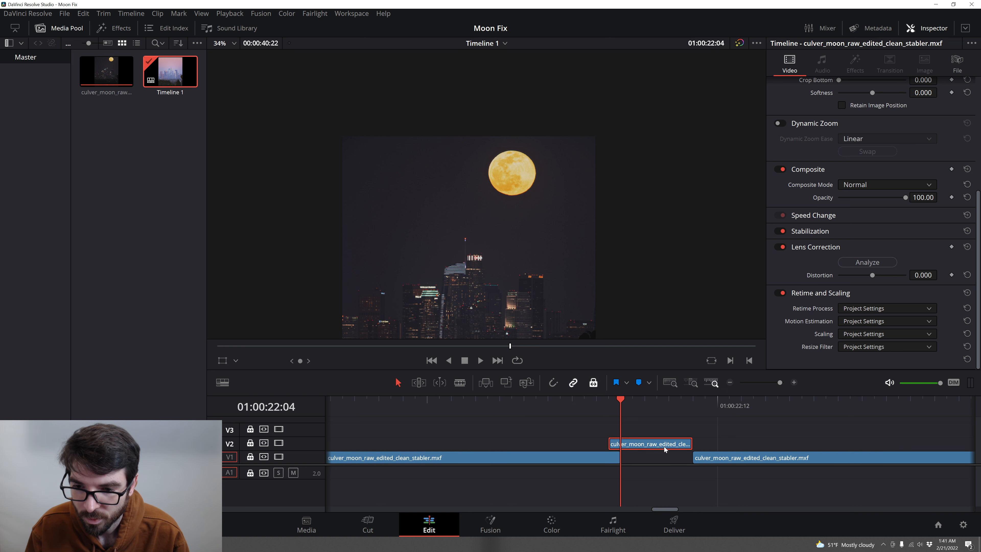
pyautogui.click(742, 458)
pyautogui.click(593, 382)
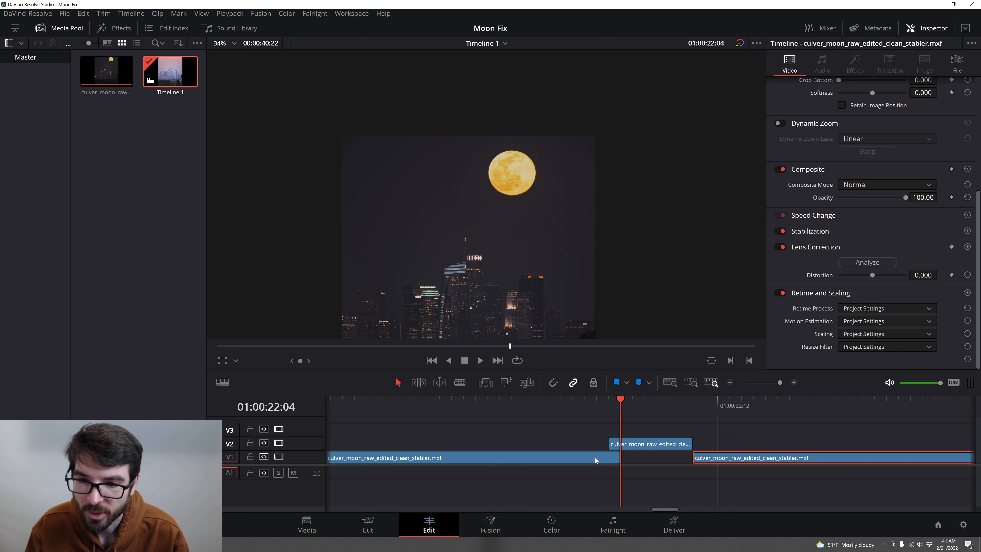
pyautogui.rightClick(586, 458)
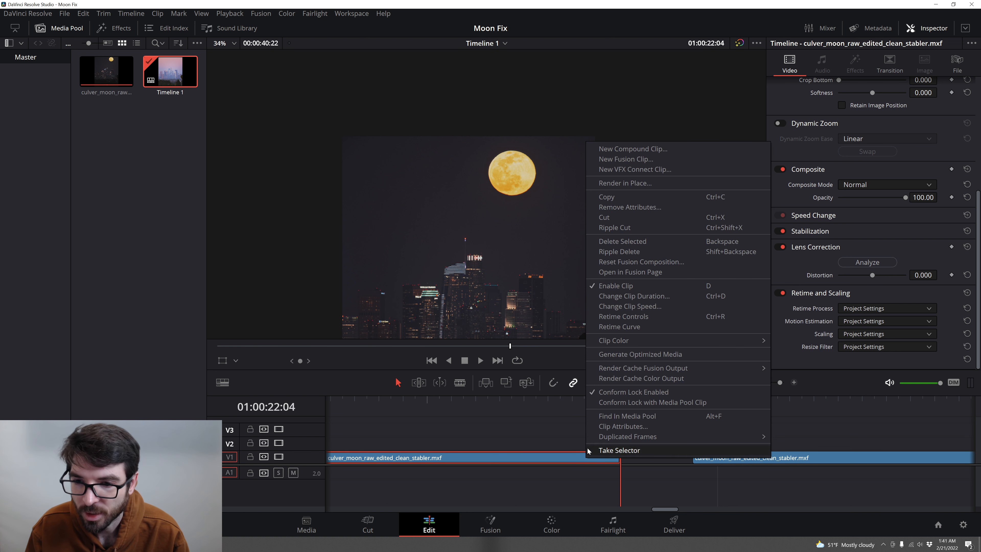
pyautogui.moveTo(615, 341)
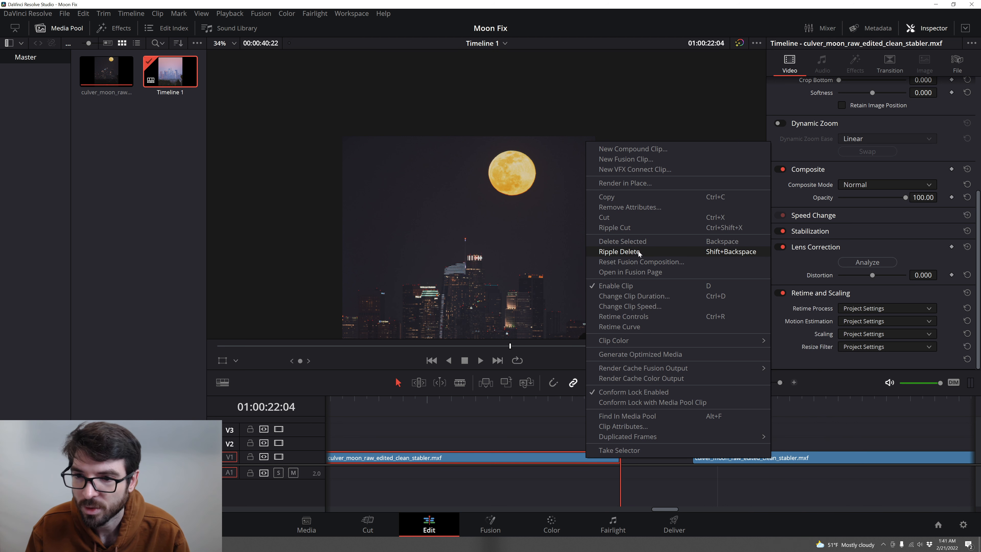
pyautogui.click(548, 440)
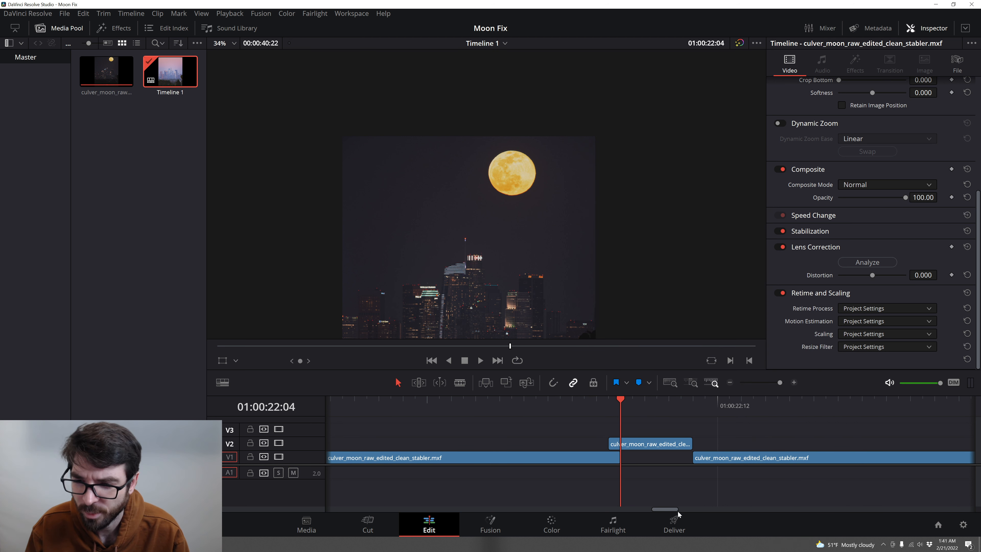
# Place the playhead at 01:00:22:03, where the V2 clip overlaps the first V1 clip, and select the V2 clip.
pyautogui.hscroll(2, 675, 510)
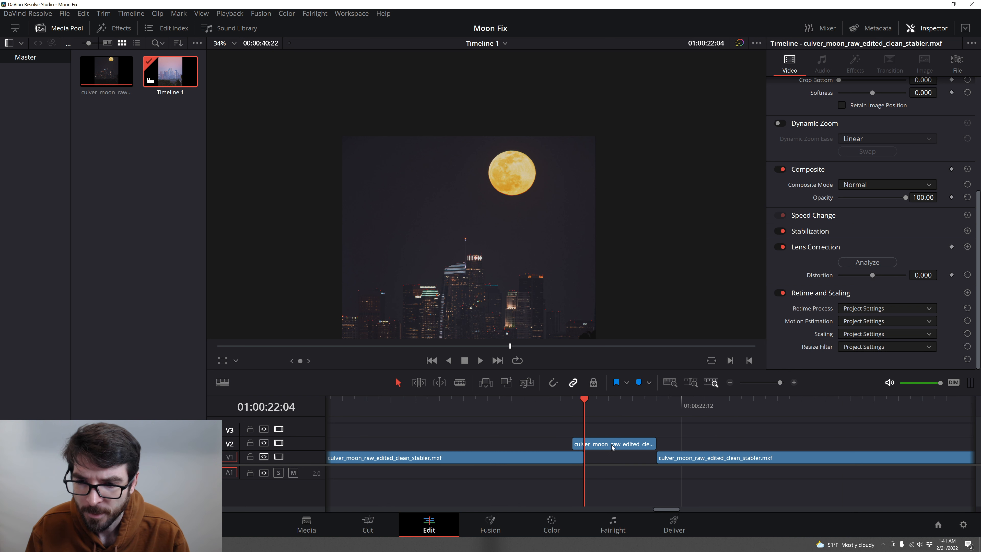
pyautogui.moveTo(582, 404); pyautogui.dragTo(575, 401)
pyautogui.moveTo(603, 445)
pyautogui.mouseDown()
pyautogui.moveTo(616, 446)
pyautogui.moveTo(603, 445)
pyautogui.mouseUp()
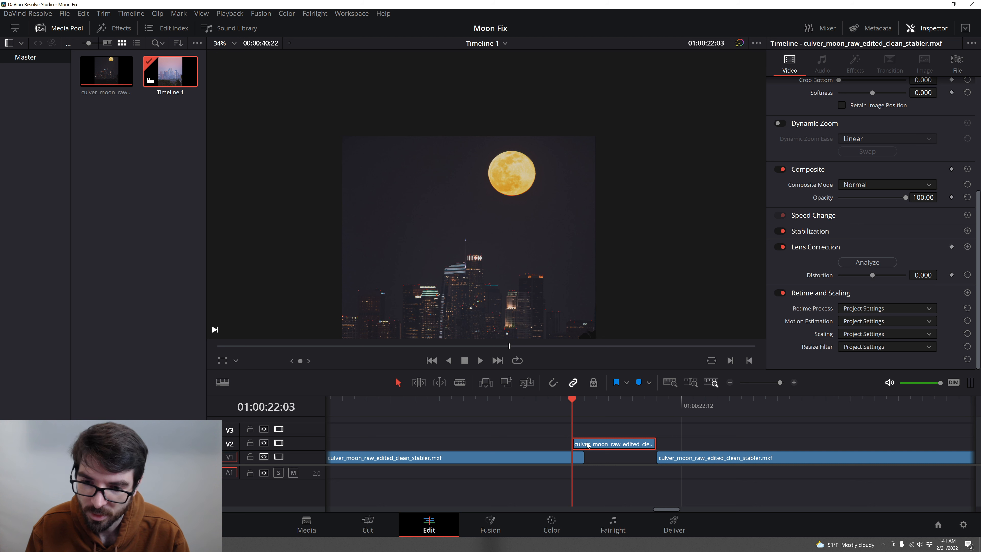
# Shift the V2 clip back to end with the first V1 clip, and return it to start at 01:00:22:03.
pyautogui.click(655, 443)
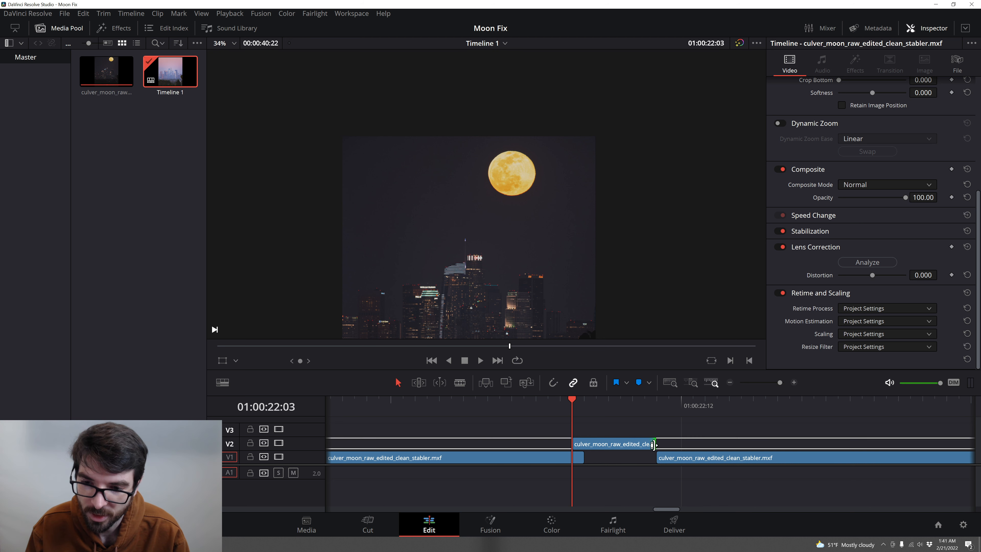
pyautogui.moveTo(625, 444); pyautogui.dragTo(552, 444)
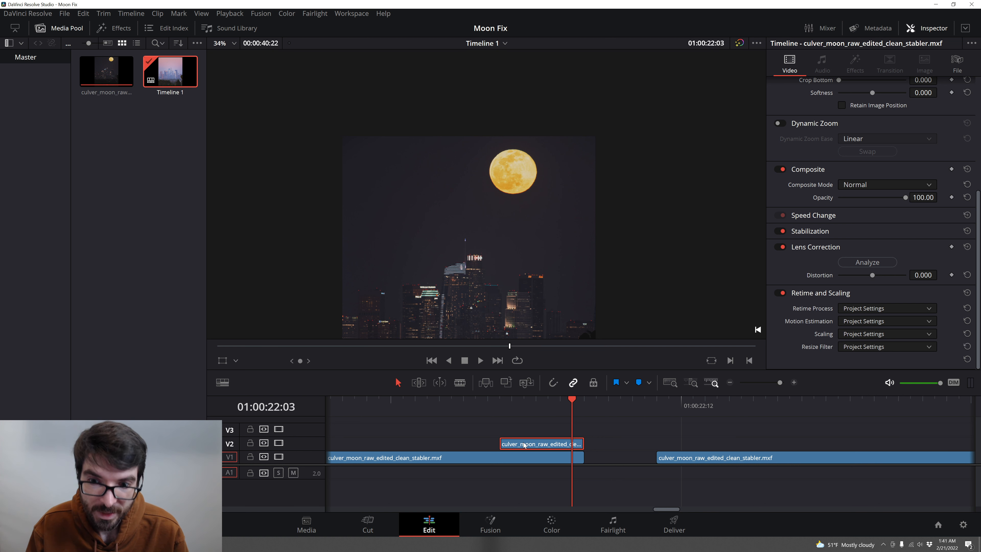
pyautogui.click(669, 458)
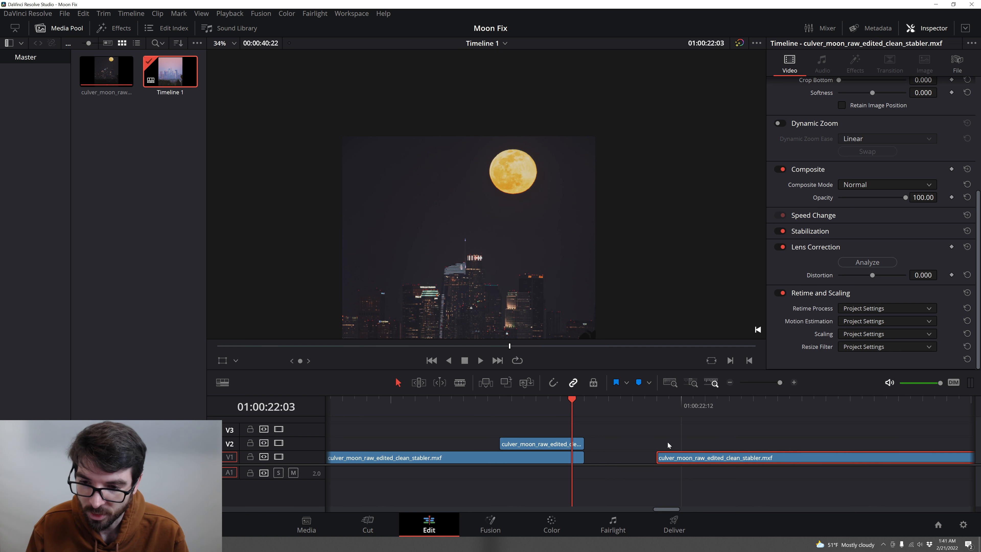
pyautogui.click(539, 446)
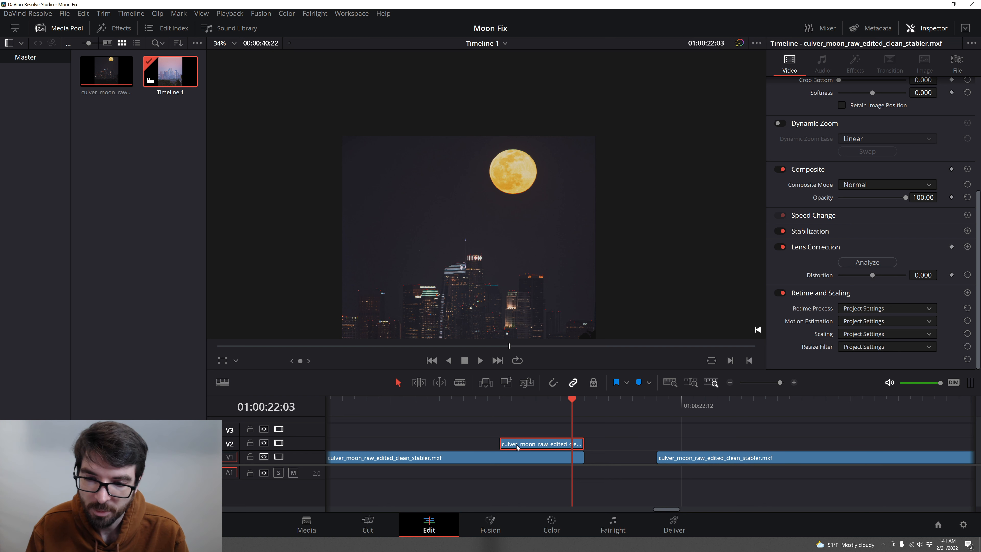
pyautogui.moveTo(517, 447); pyautogui.dragTo(607, 448)
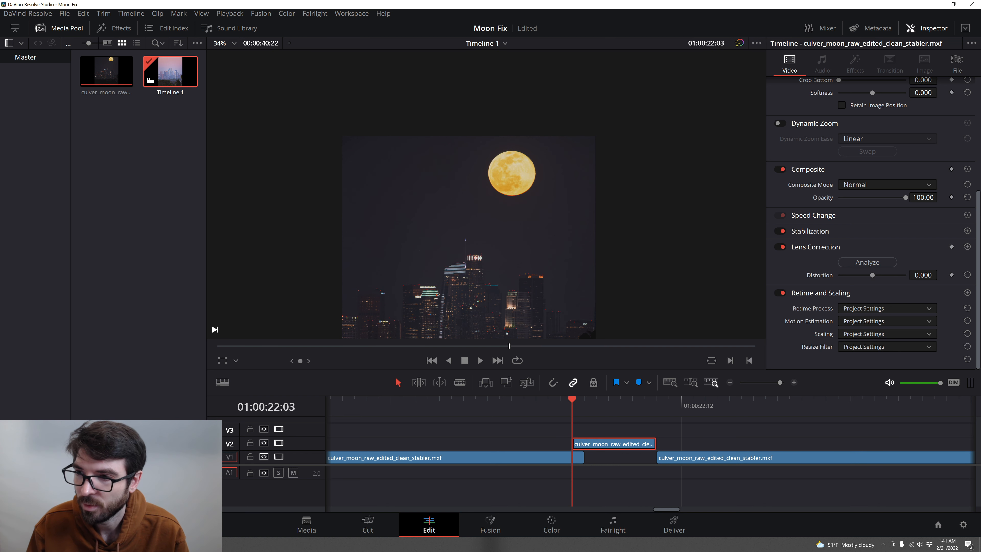
# Set the V2 clip's composite mode to Difference.
pyautogui.scroll(3, 869, 232)
pyautogui.click(888, 263)
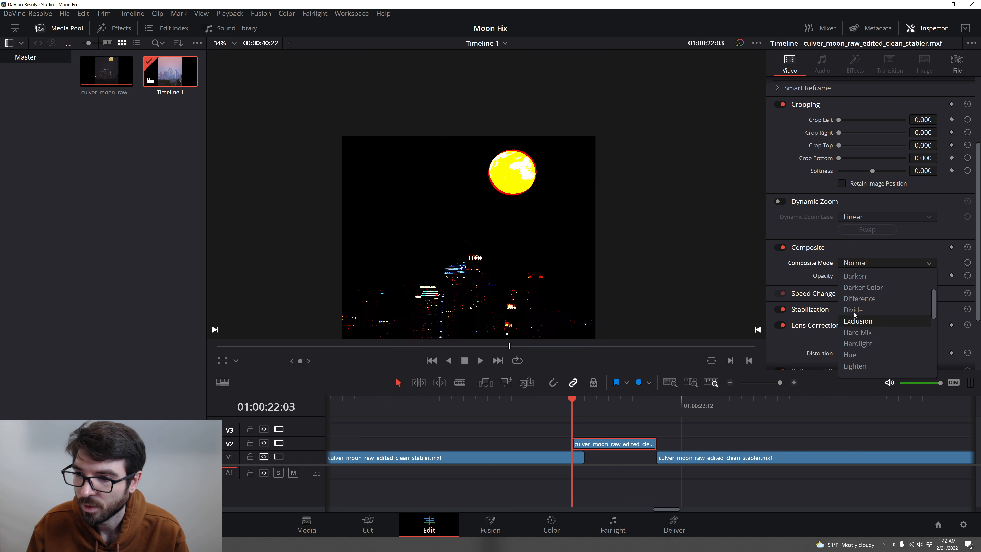
pyautogui.click(856, 318)
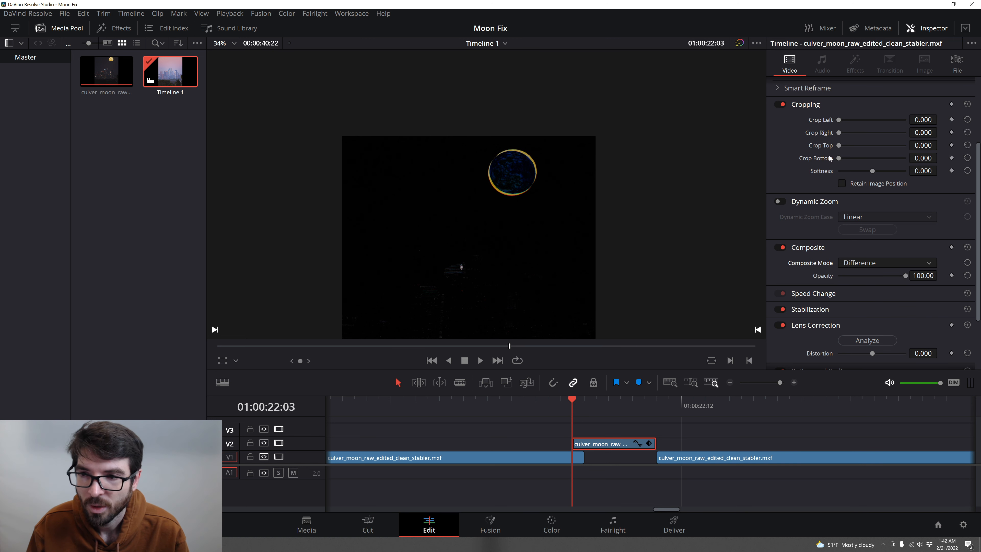
# Set the V2 clip's position to X 15 and Y 19 to align its moon with the V1 clip below, and save.
pyautogui.scroll(3, 830, 159)
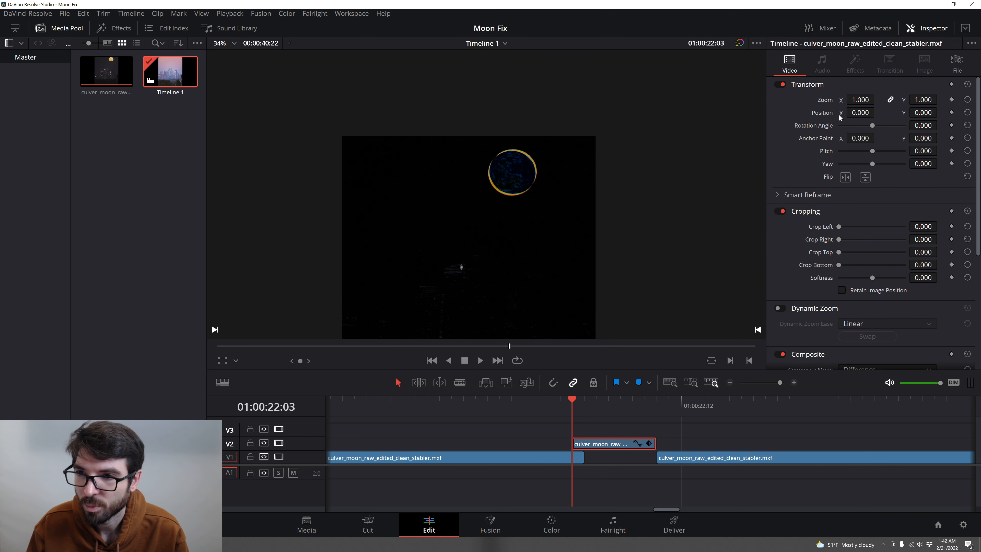
pyautogui.moveTo(857, 112); pyautogui.dragTo(941, 112)
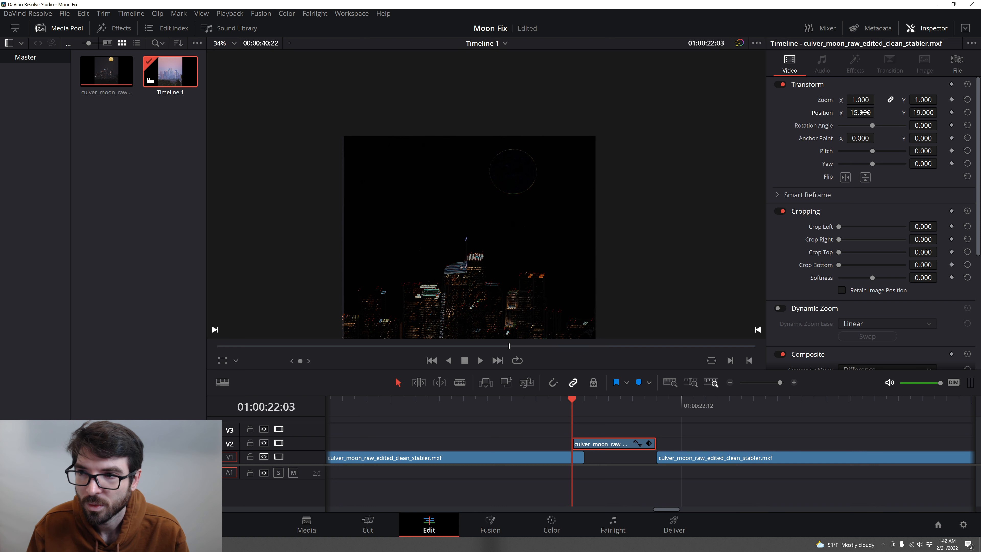
pyautogui.hotkey('ctrl', 's')
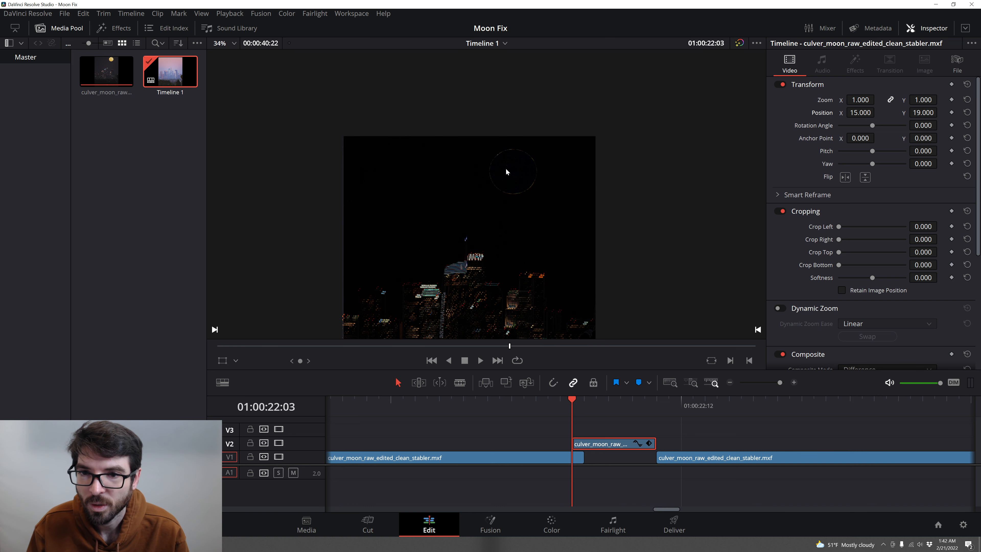
# Shift the second V1 clip earlier to start at 01:00:22:09 beneath the V2 clip, and inspect how closely the two moons align.
pyautogui.moveTo(575, 402); pyautogui.dragTo(668, 399)
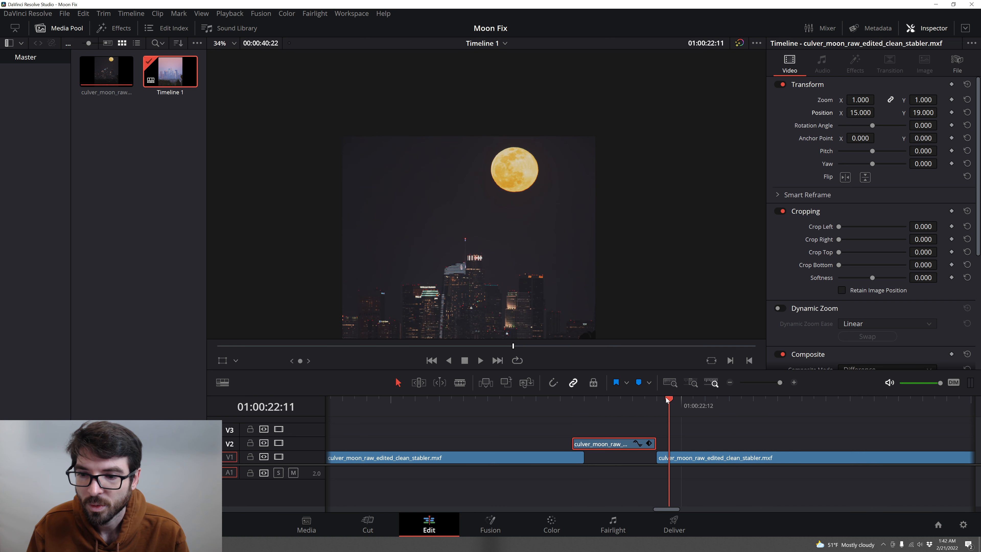
pyautogui.click(710, 456)
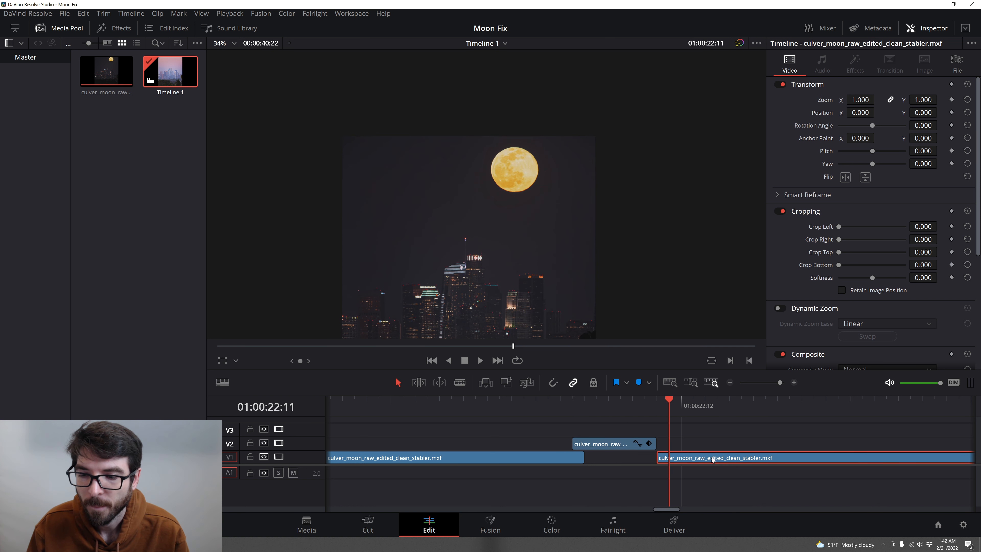
pyautogui.click(606, 446)
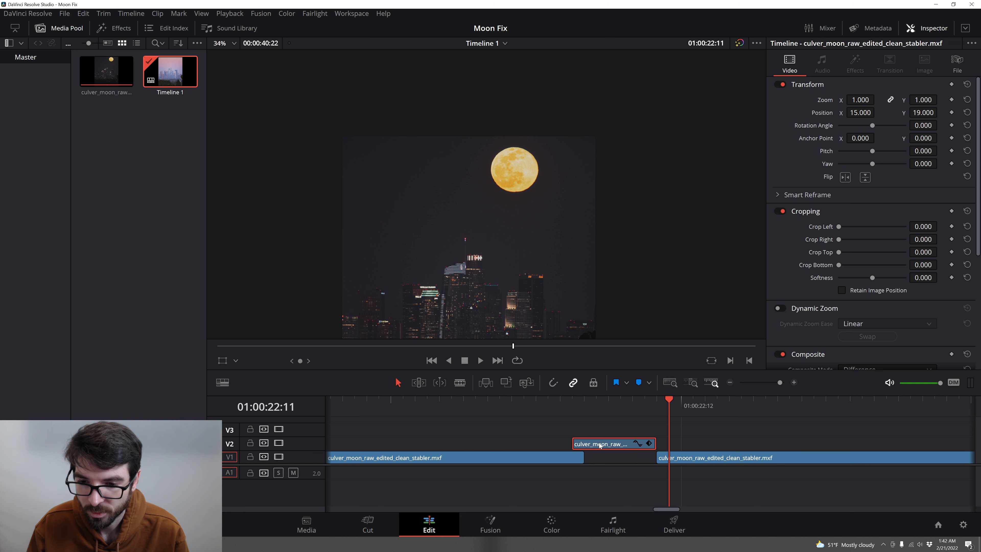
pyautogui.moveTo(573, 414); pyautogui.dragTo(579, 410)
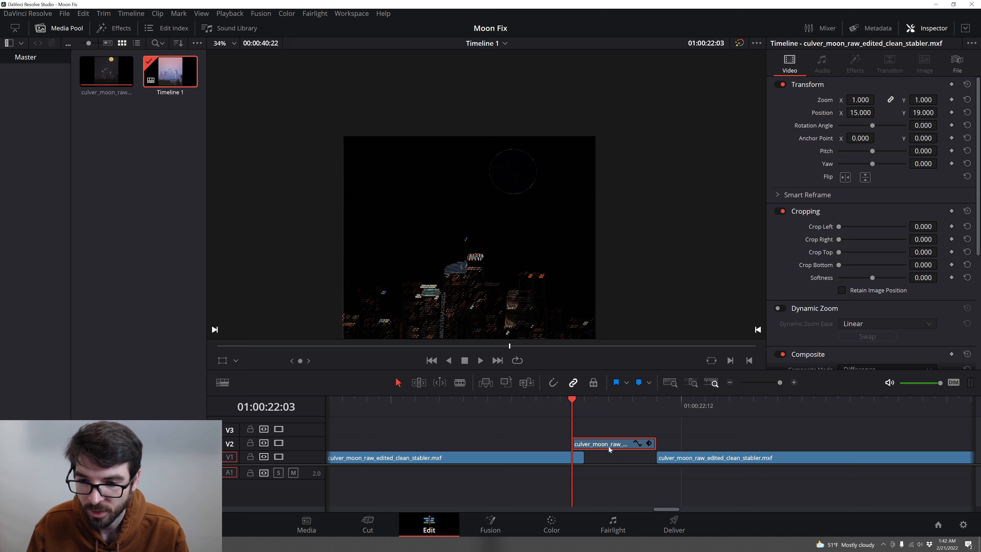
pyautogui.click(553, 459)
pyautogui.click(686, 458)
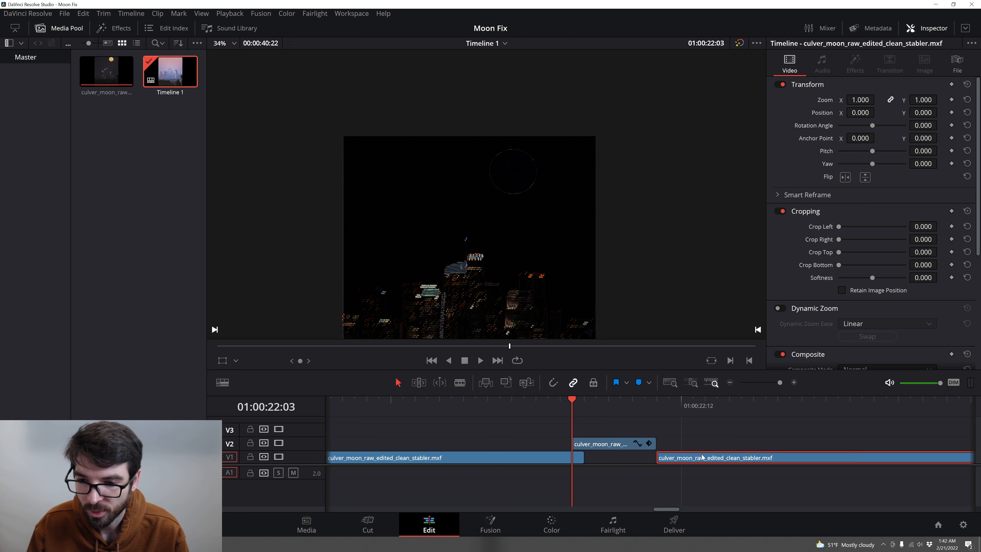
pyautogui.click(644, 404)
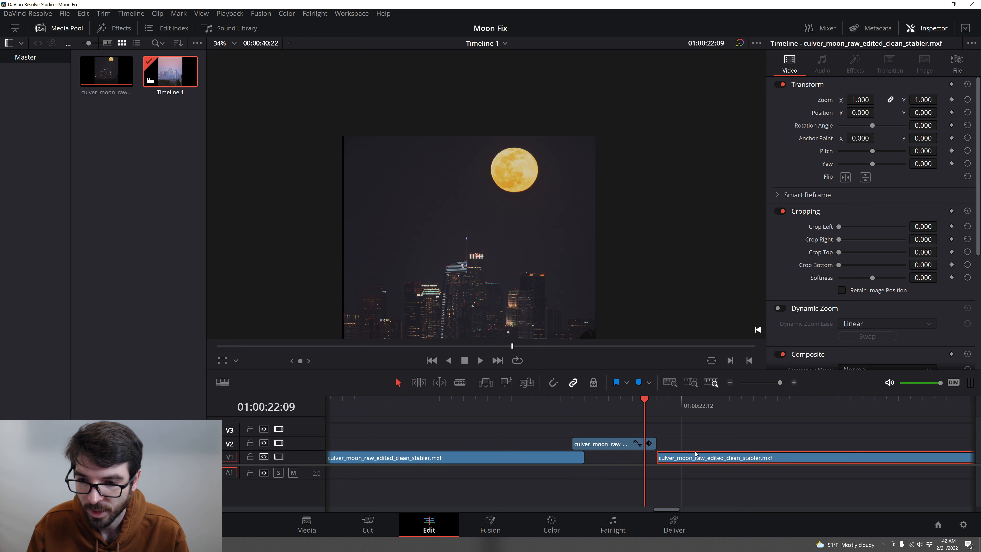
pyautogui.moveTo(716, 462); pyautogui.dragTo(708, 460)
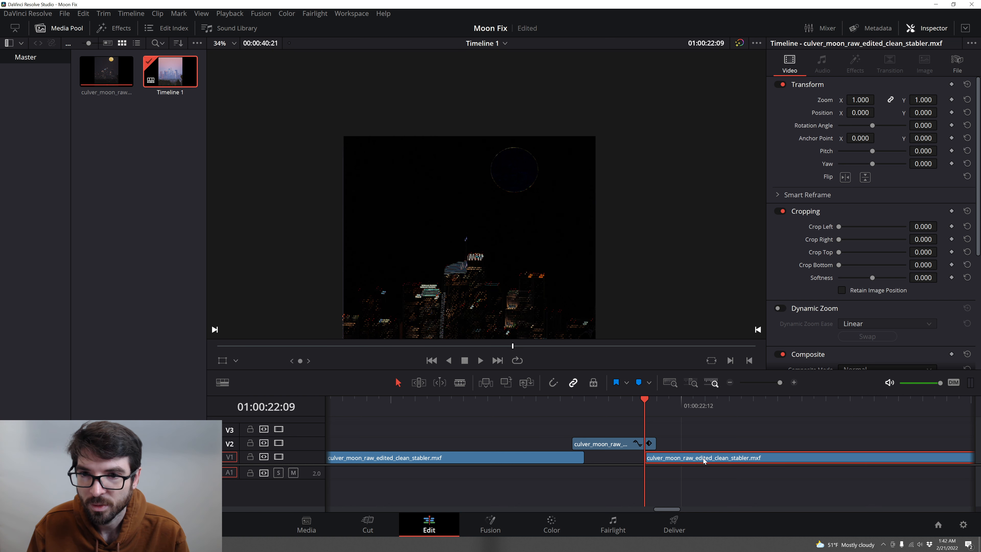
pyautogui.scroll(6, 509, 161)
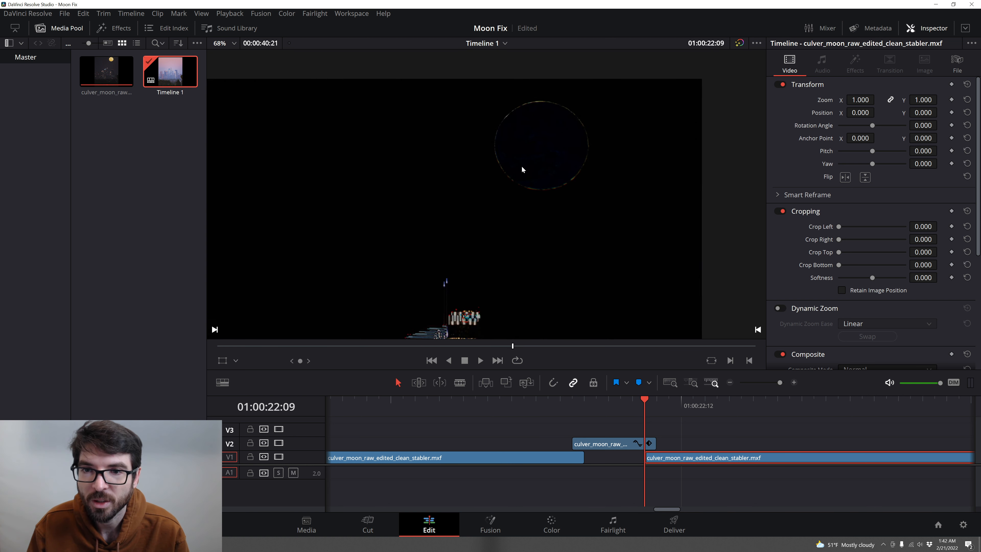
pyautogui.moveTo(546, 173); pyautogui.dragTo(550, 212)
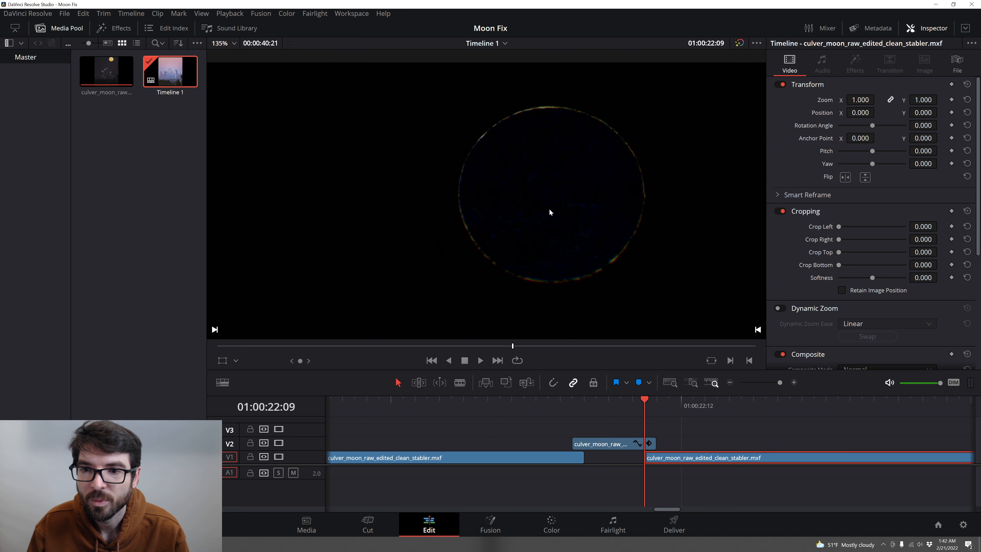
# Try starting the second V1 clip at 01:00:22:06, 01:00:22:07 and 01:00:22:08 to compare its moon alignment with the V2 clip.
pyautogui.moveTo(645, 402); pyautogui.dragTo(609, 402)
pyautogui.moveTo(685, 460); pyautogui.dragTo(648, 459)
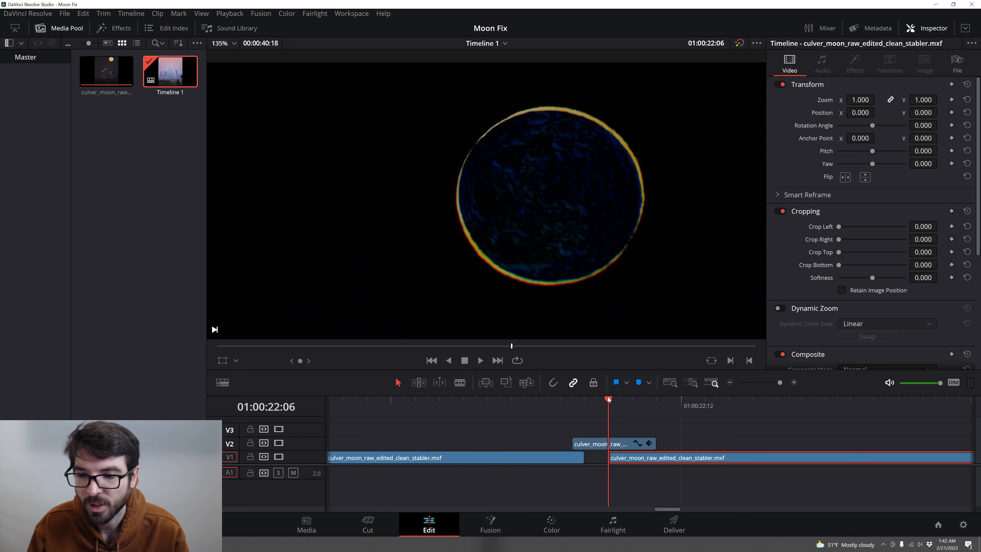
pyautogui.moveTo(660, 466); pyautogui.dragTo(672, 465)
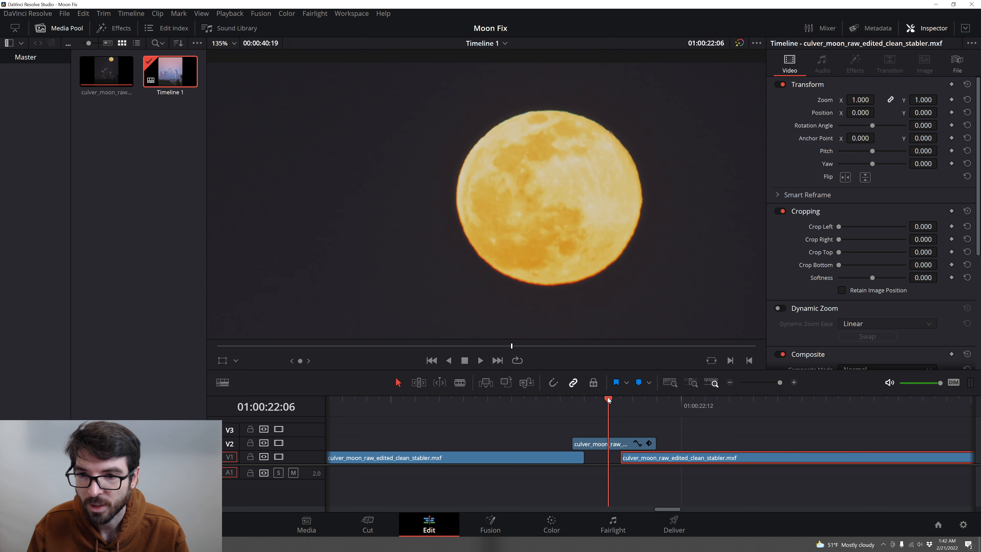
pyautogui.moveTo(608, 400); pyautogui.dragTo(621, 401)
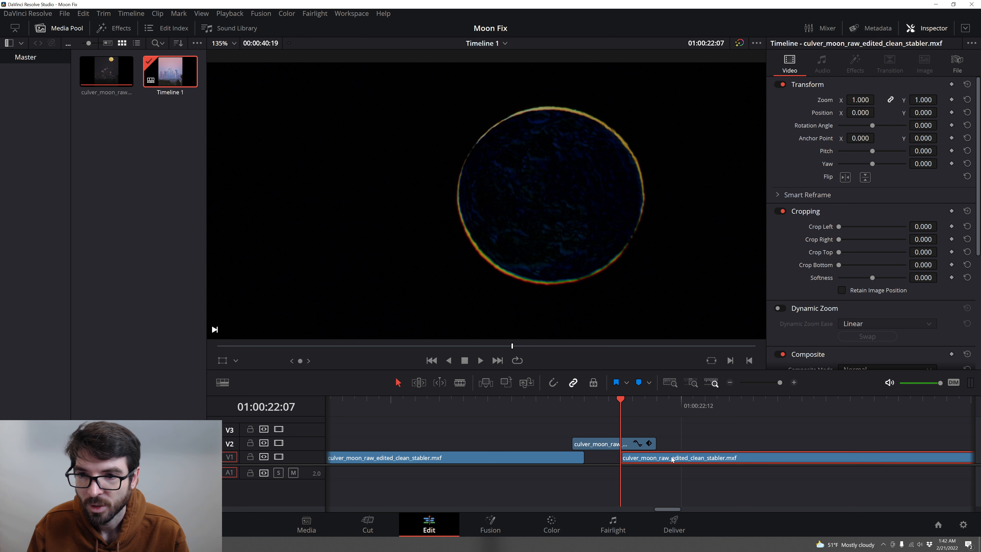
pyautogui.moveTo(677, 459); pyautogui.dragTo(689, 460)
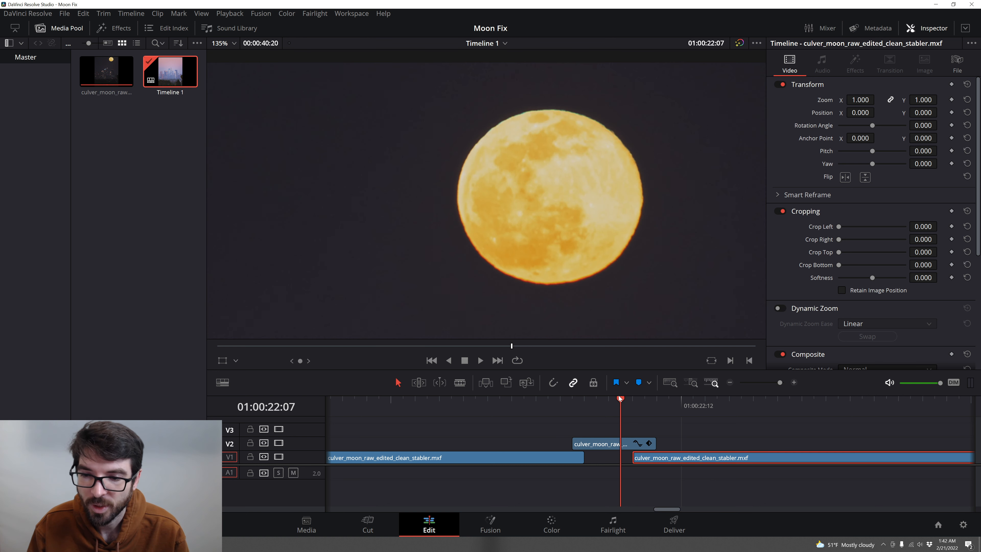
pyautogui.moveTo(620, 398); pyautogui.dragTo(633, 400)
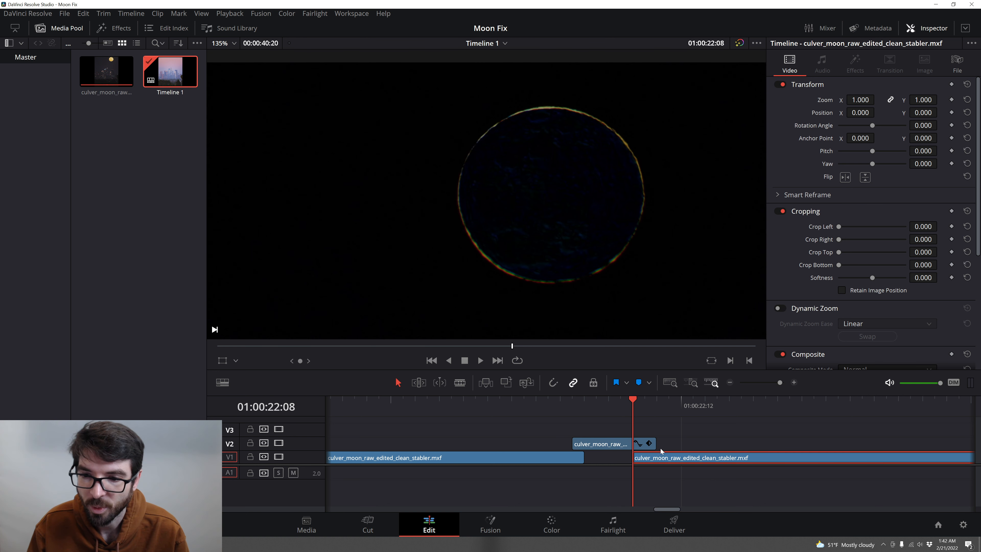
# Return the second V1 clip's start to 01:00:22:09 and save the project.
pyautogui.moveTo(661, 464); pyautogui.dragTo(673, 464)
pyautogui.moveTo(633, 399); pyautogui.dragTo(644, 401)
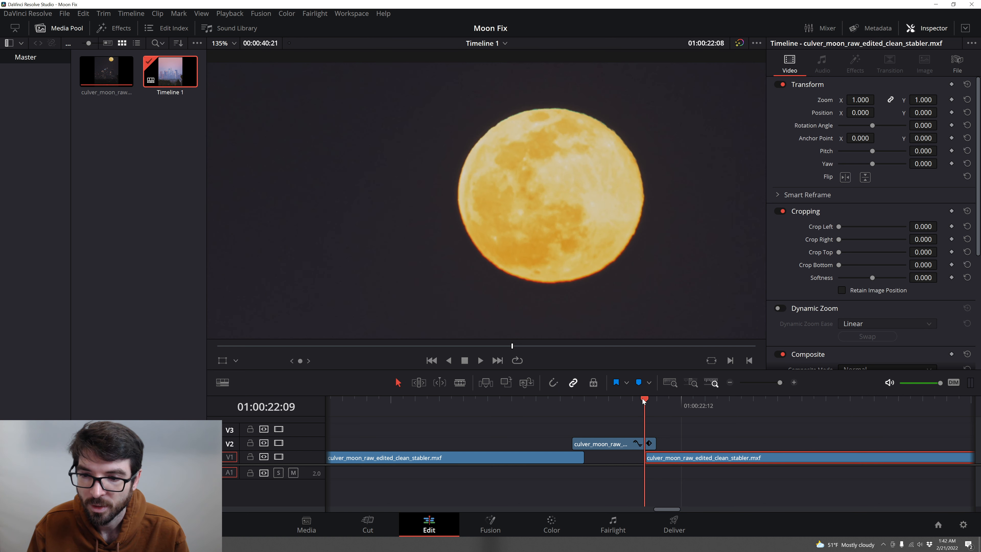
pyautogui.hotkey('ctrl', 's')
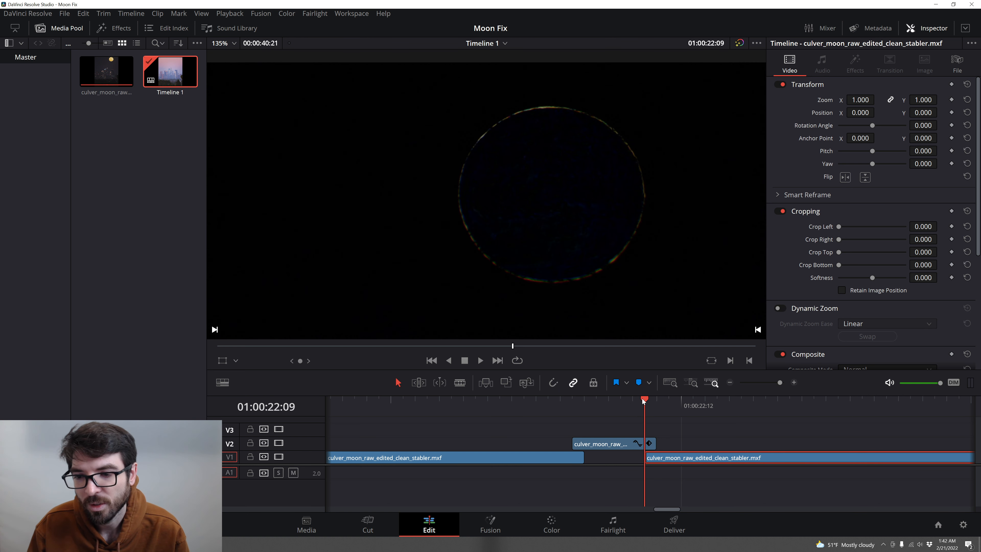
# Save the project and set the V2 clip's composite mode back to Normal.
pyautogui.moveTo(671, 459)
pyautogui.mouseDown()
pyautogui.moveTo(659, 458)
pyautogui.moveTo(677, 459)
pyautogui.mouseUp()
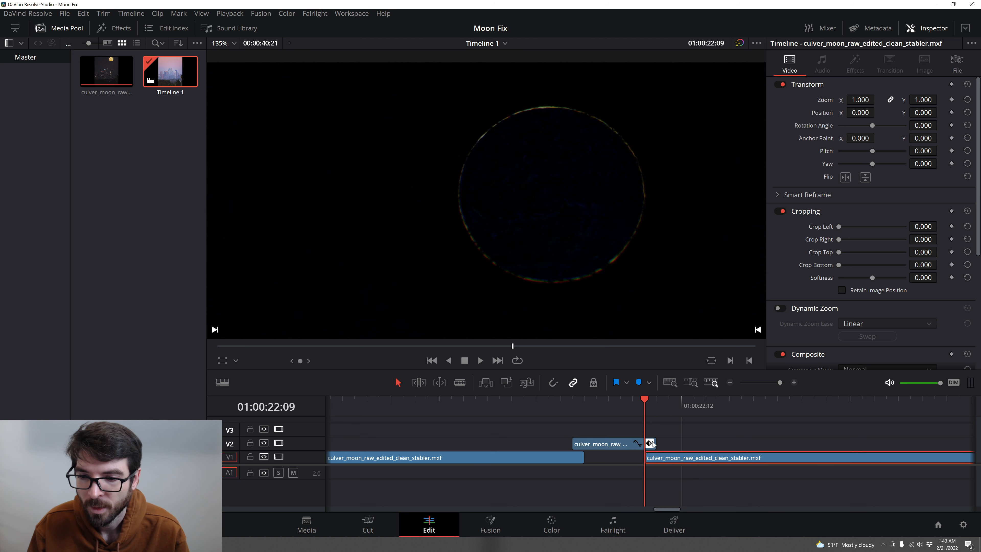
pyautogui.click(646, 447)
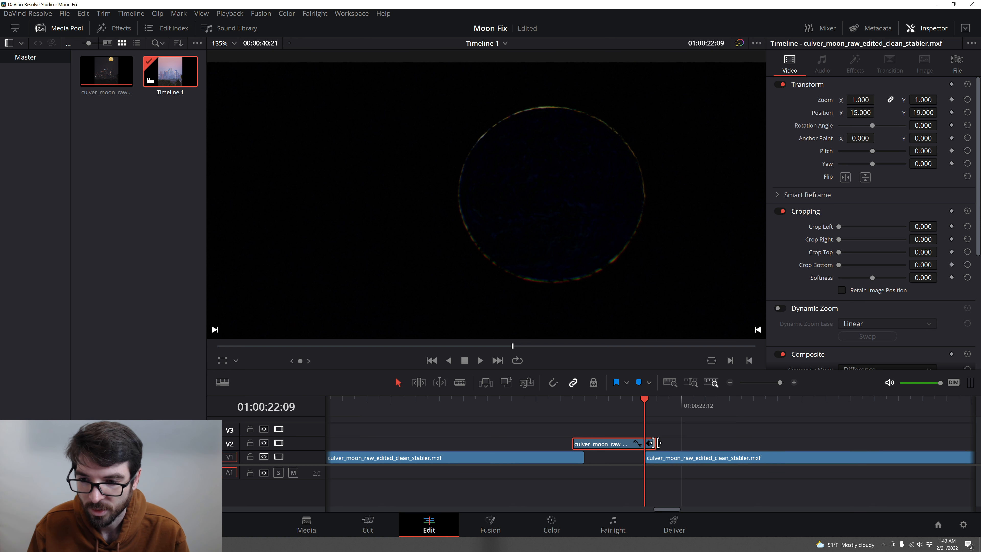
pyautogui.click(660, 460)
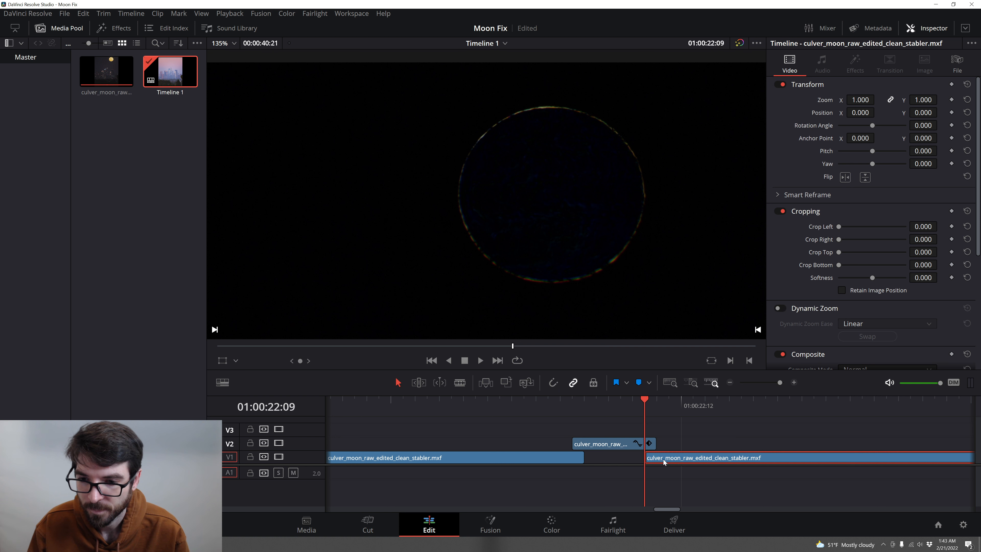
pyautogui.click(617, 445)
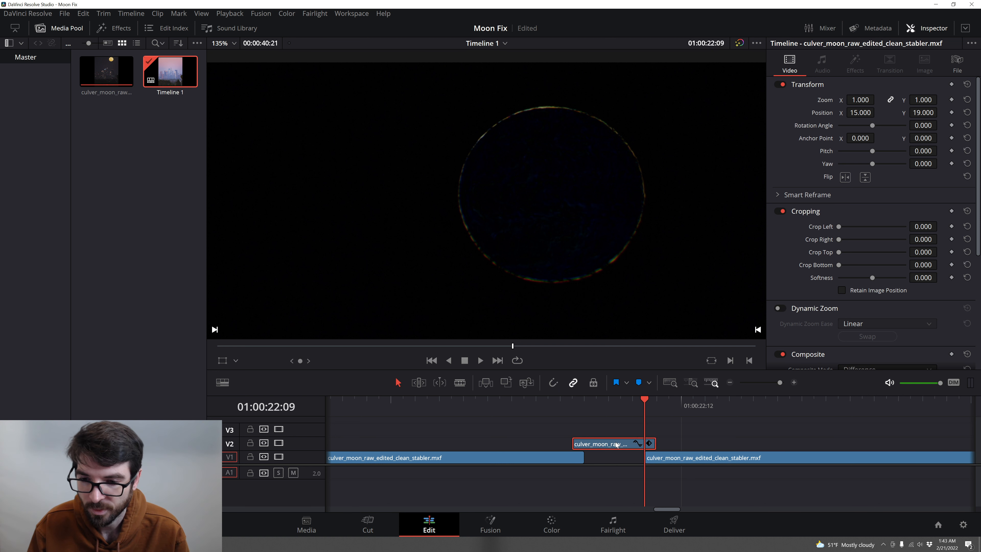
pyautogui.hotkey('ctrl', 's')
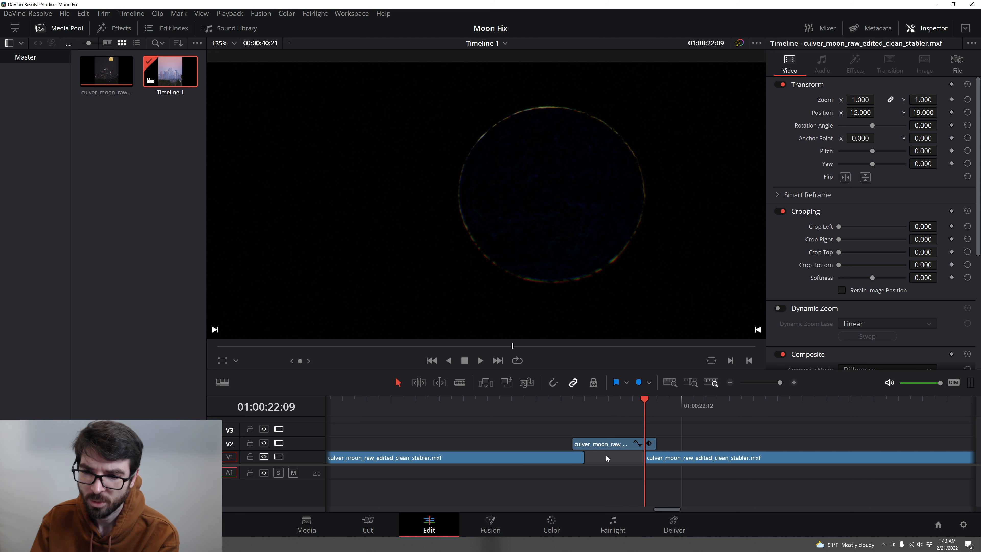
pyautogui.scroll(-3, 836, 273)
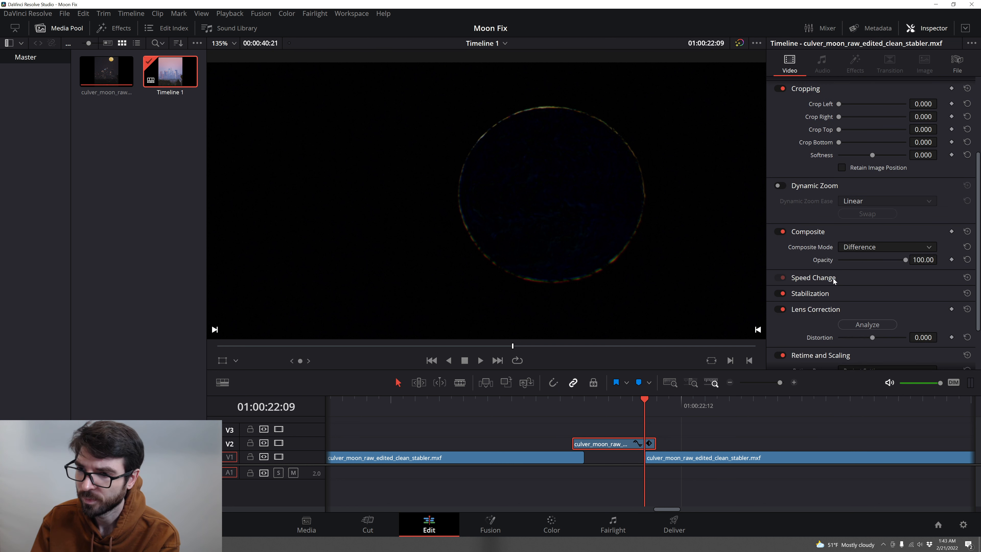
pyautogui.click(875, 250)
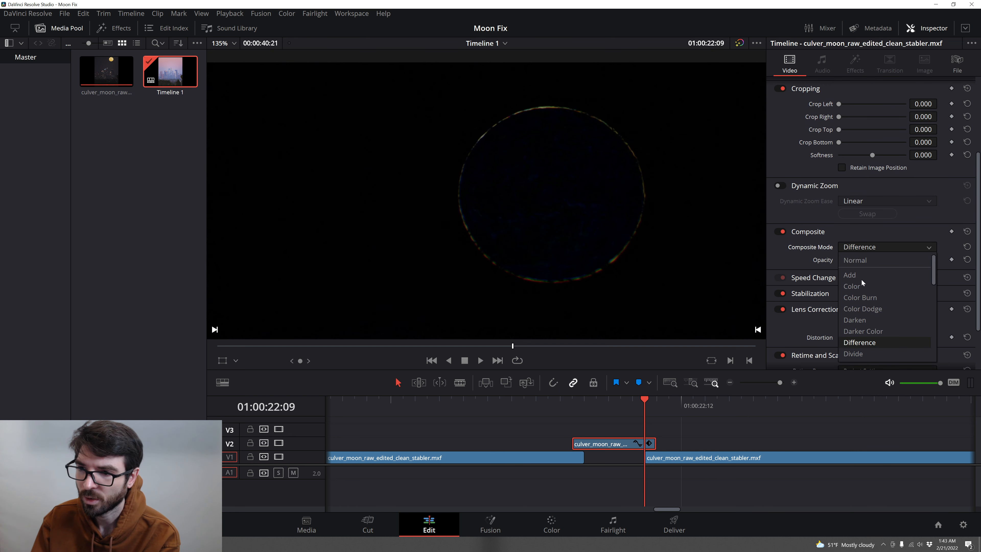
pyautogui.click(855, 260)
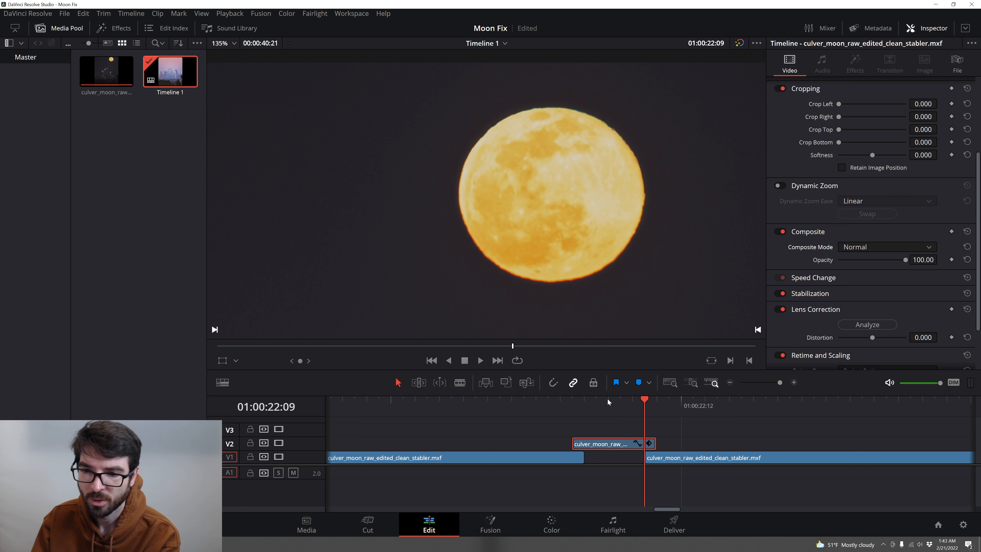
# Open the V2 clip in Fusion at 01:00:22:03 and add an ellipse mask to MediaIn1, centred on the moon.
pyautogui.moveTo(607, 402); pyautogui.dragTo(577, 402)
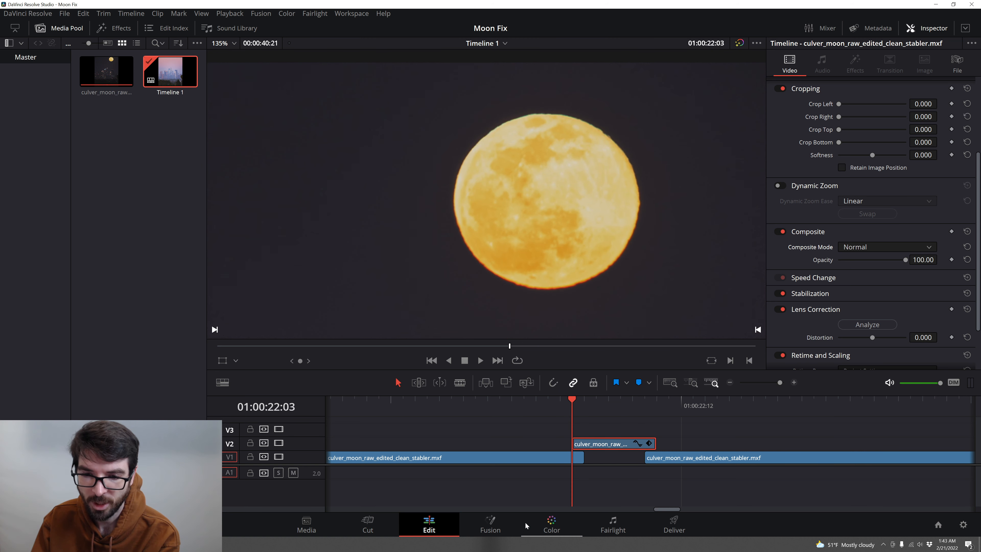
pyautogui.click(490, 525)
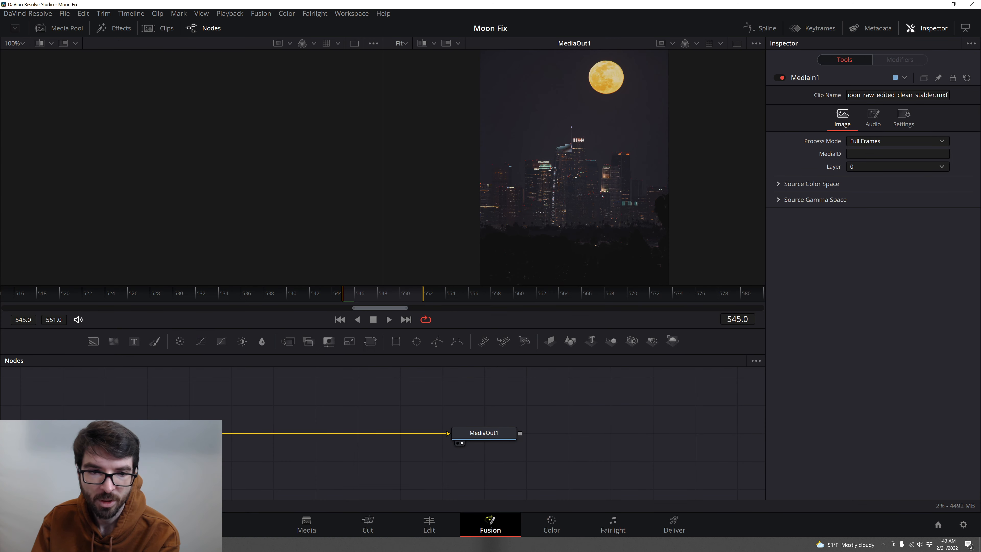
pyautogui.moveTo(174, 432); pyautogui.dragTo(380, 418)
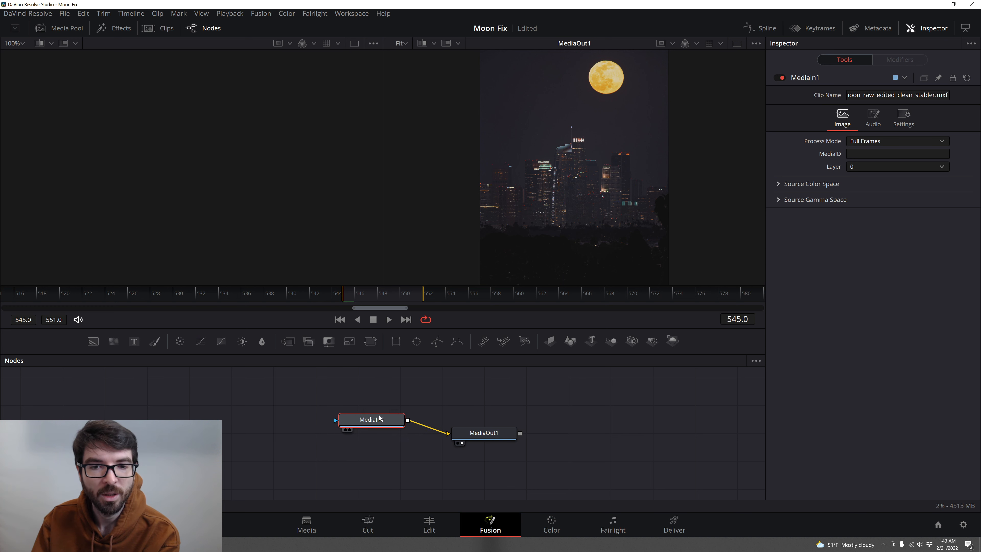
pyautogui.click(417, 341)
pyautogui.moveTo(574, 168); pyautogui.dragTo(608, 77)
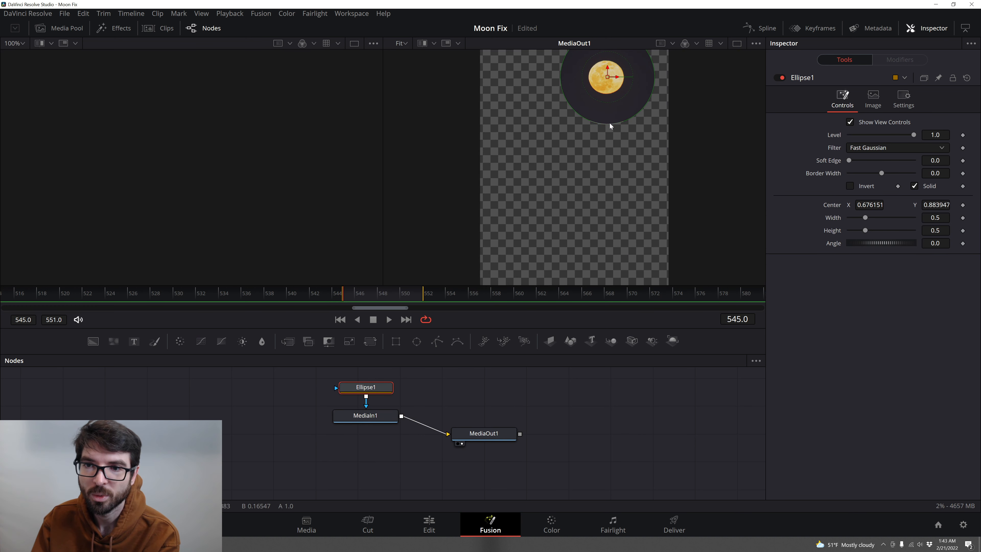
# Tighten the ellipse mask around the moon to about 0.41 wide and 0.38 high, with a soft edge of about 0.049.
pyautogui.moveTo(610, 123)
pyautogui.mouseDown()
pyautogui.moveTo(608, 96)
pyautogui.moveTo(635, 79)
pyautogui.moveTo(598, 87)
pyautogui.moveTo(599, 100)
pyautogui.moveTo(622, 85)
pyautogui.moveTo(607, 79)
pyautogui.moveTo(634, 80)
pyautogui.moveTo(608, 107)
pyautogui.moveTo(607, 86)
pyautogui.moveTo(609, 114)
pyautogui.mouseUp()
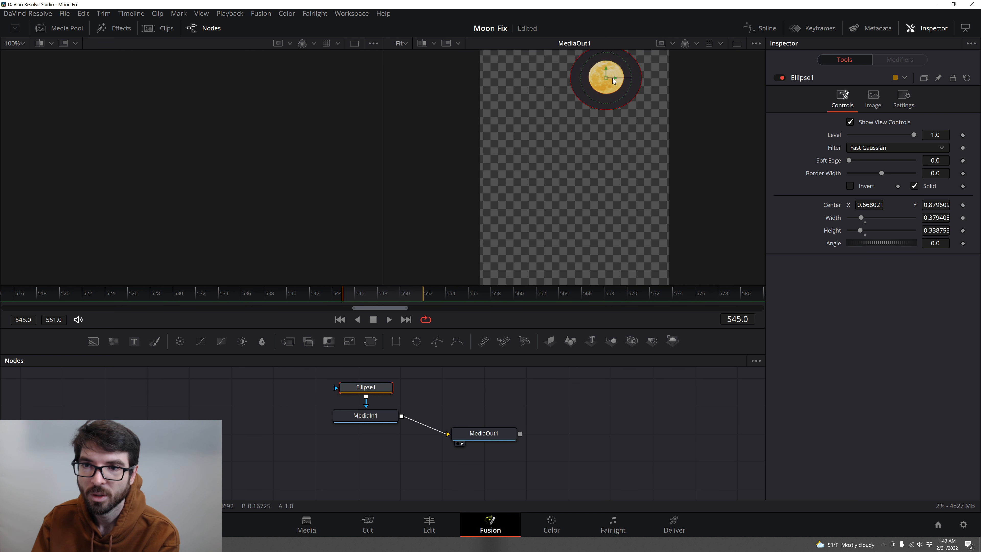
pyautogui.moveTo(857, 161); pyautogui.dragTo(868, 161)
pyautogui.moveTo(643, 79); pyautogui.dragTo(645, 80)
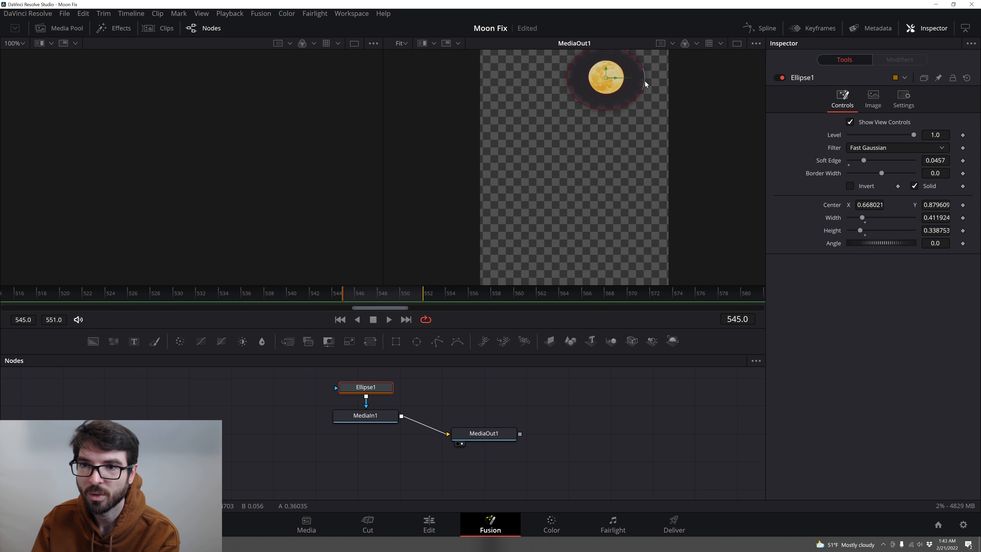
pyautogui.moveTo(607, 113); pyautogui.dragTo(608, 118)
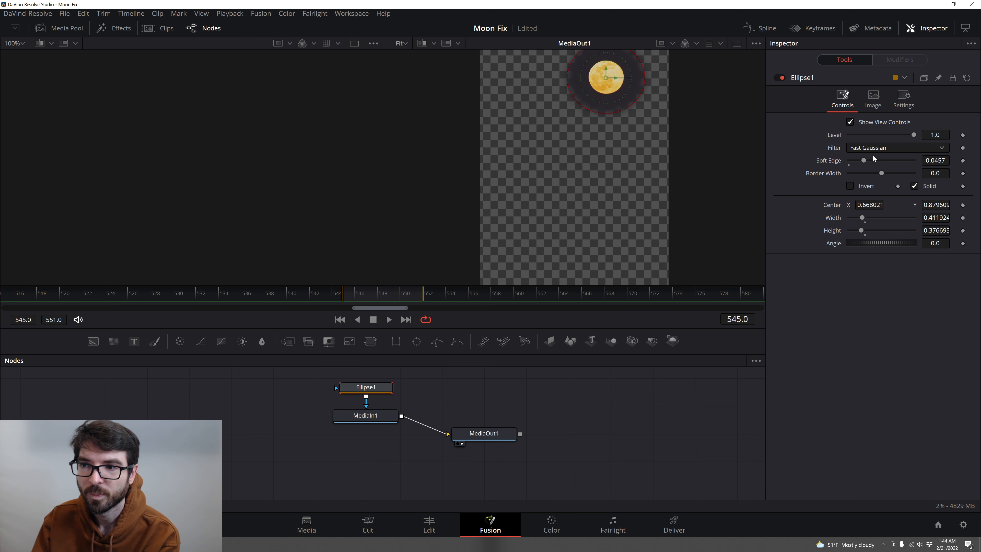
pyautogui.moveTo(864, 161); pyautogui.dragTo(864, 162)
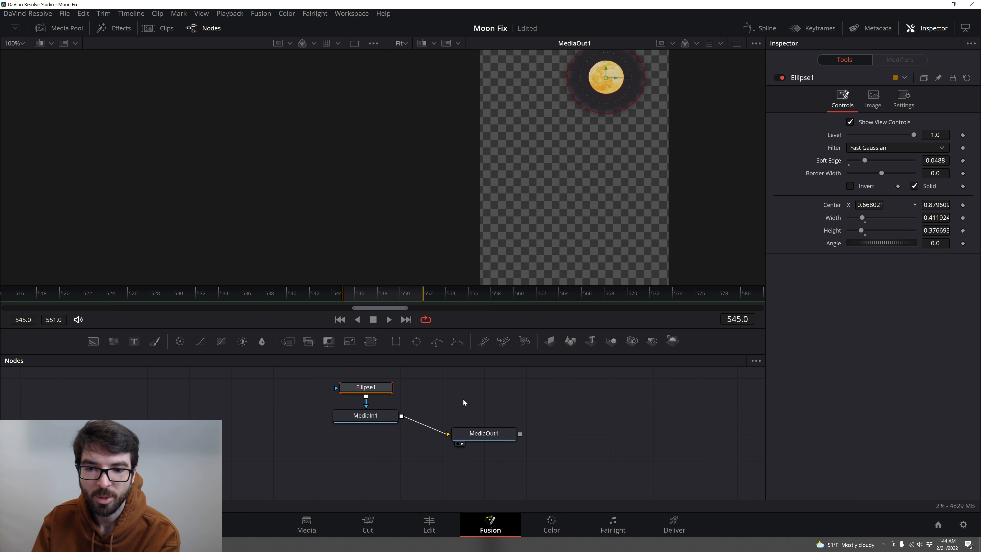
# Back in the timeline, extend the first V1 clip's end beneath the V2 clip to meet the second V1 clip at 01:00:22:09.
pyautogui.click(414, 530)
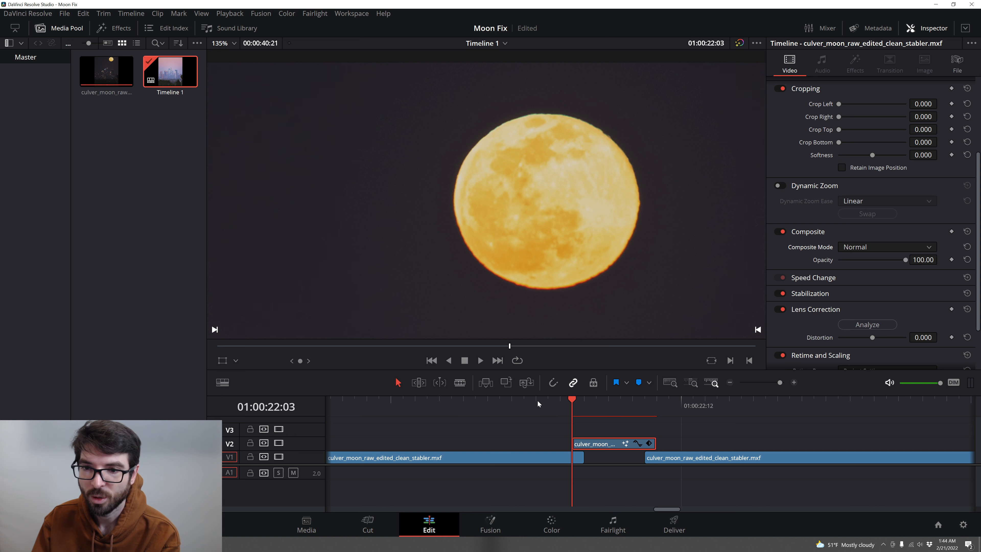
pyautogui.moveTo(582, 407); pyautogui.dragTo(609, 404)
pyautogui.click(586, 457)
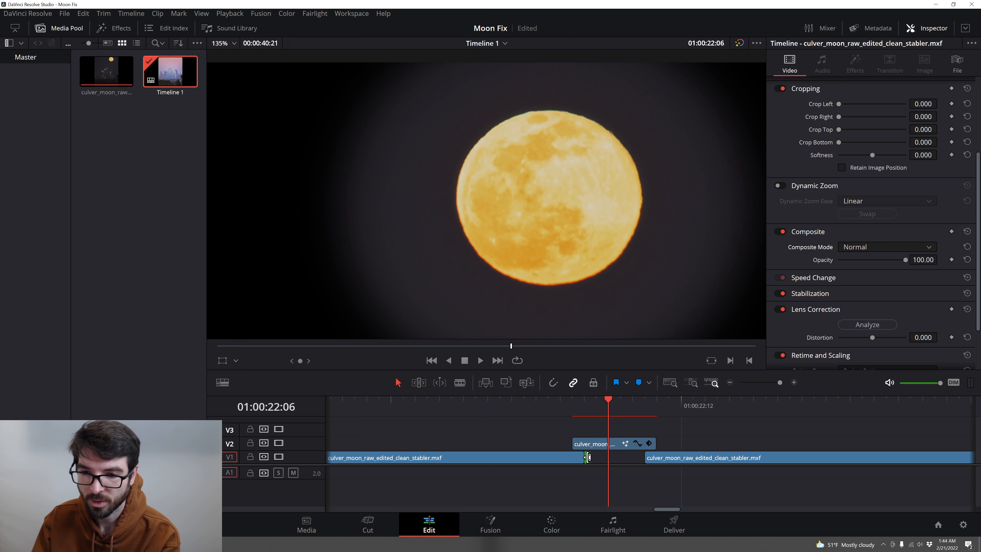
pyautogui.click(583, 457)
pyautogui.moveTo(583, 457); pyautogui.dragTo(645, 460)
# Play the timeline from just before the V2 clip with the whole frame in view to check the moon's motion.
pyautogui.moveTo(609, 403); pyautogui.dragTo(514, 402)
pyautogui.scroll(-10, 471, 242)
pyautogui.scroll(-2, 471, 242)
pyautogui.press('space')
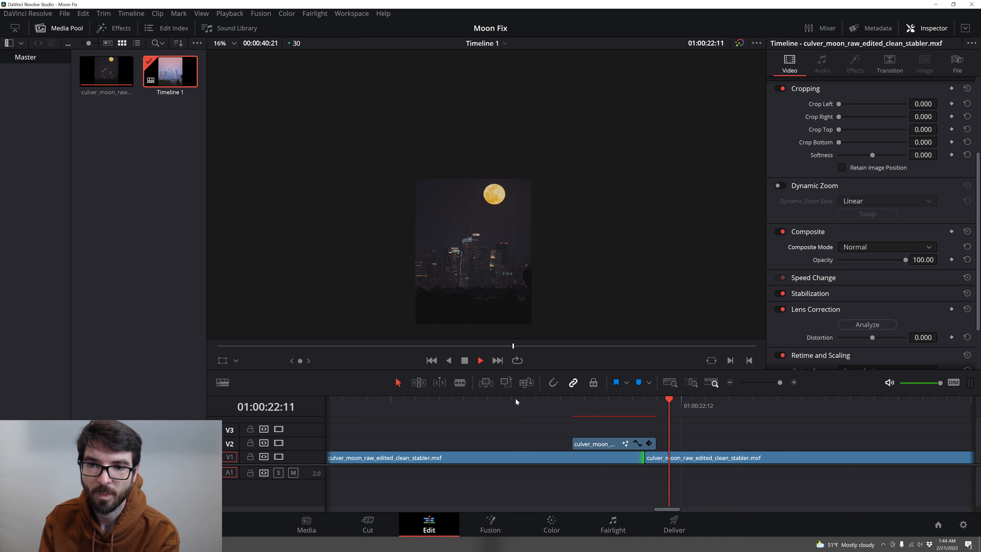
# Play through both repaired jumps to past 01:00:23 and scrub back to about 01:00:20 to check the moon's motion.
pyautogui.click(516, 402)
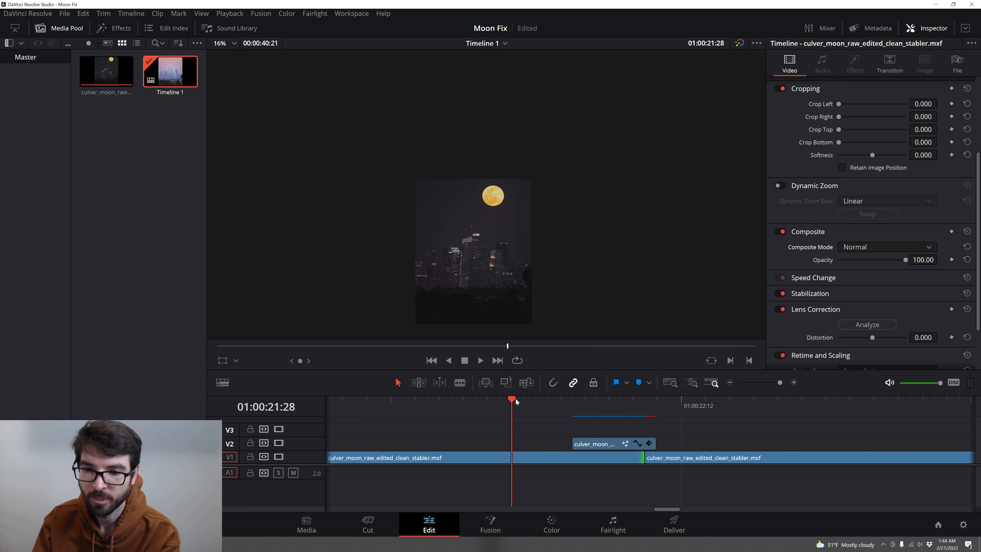
pyautogui.moveTo(674, 509); pyautogui.dragTo(488, 509)
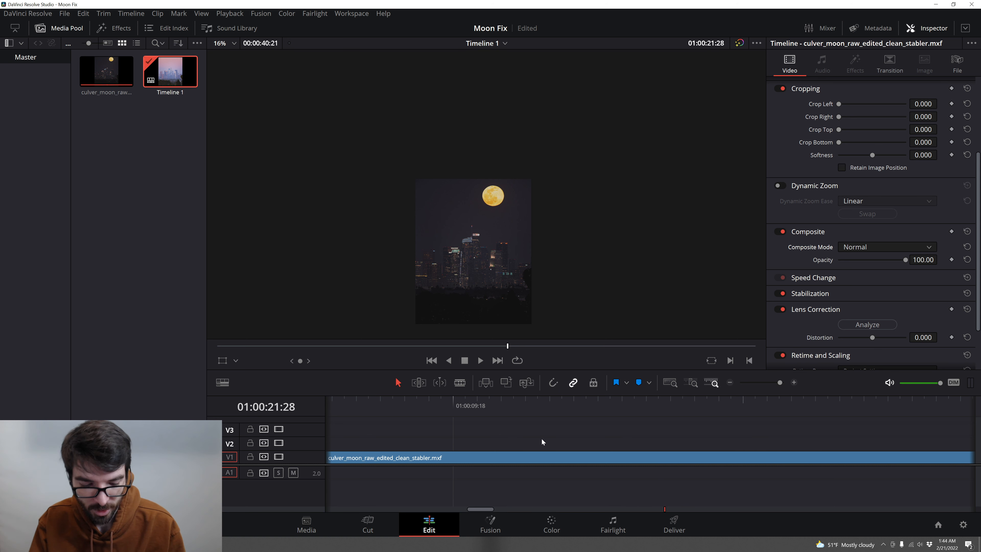
pyautogui.scroll(-2, 542, 443)
pyautogui.scroll(-4, 543, 442)
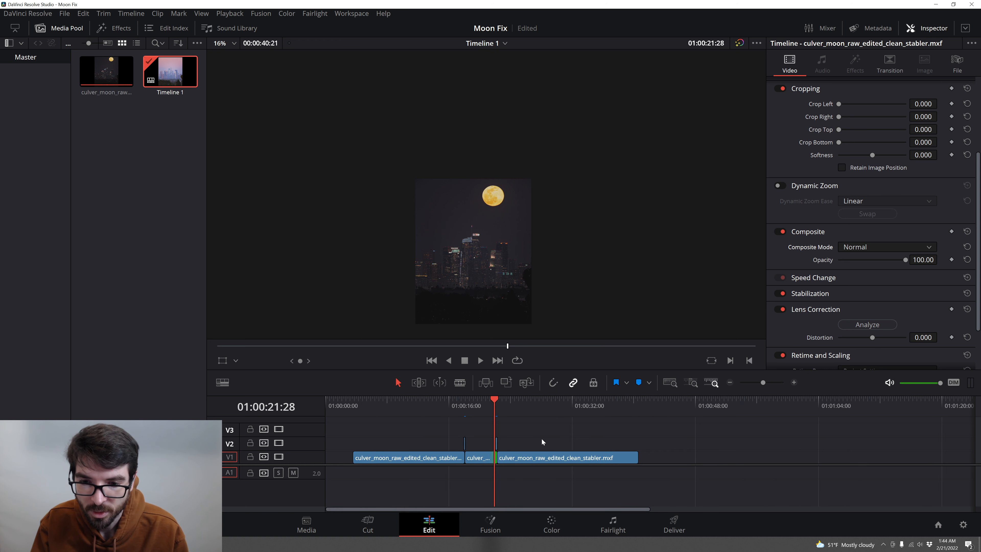
pyautogui.click(512, 406)
pyautogui.press('space')
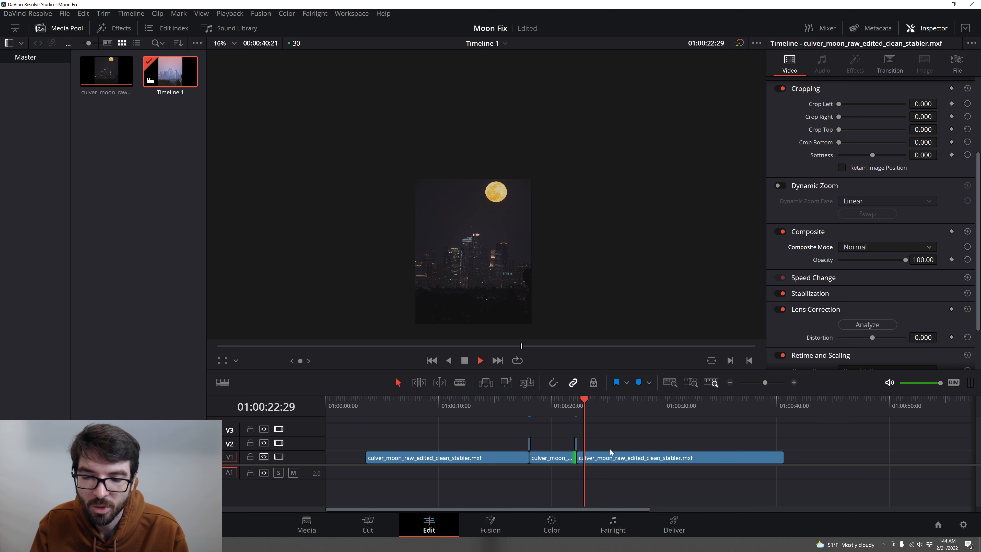
pyautogui.press('space')
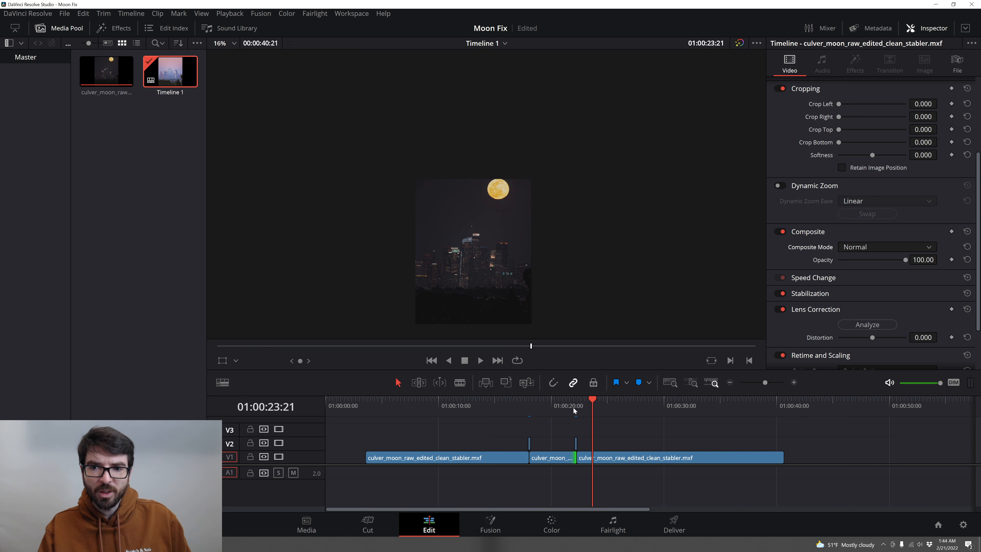
pyautogui.moveTo(588, 399)
pyautogui.mouseDown()
pyautogui.moveTo(479, 399)
pyautogui.moveTo(596, 400)
pyautogui.mouseUp()
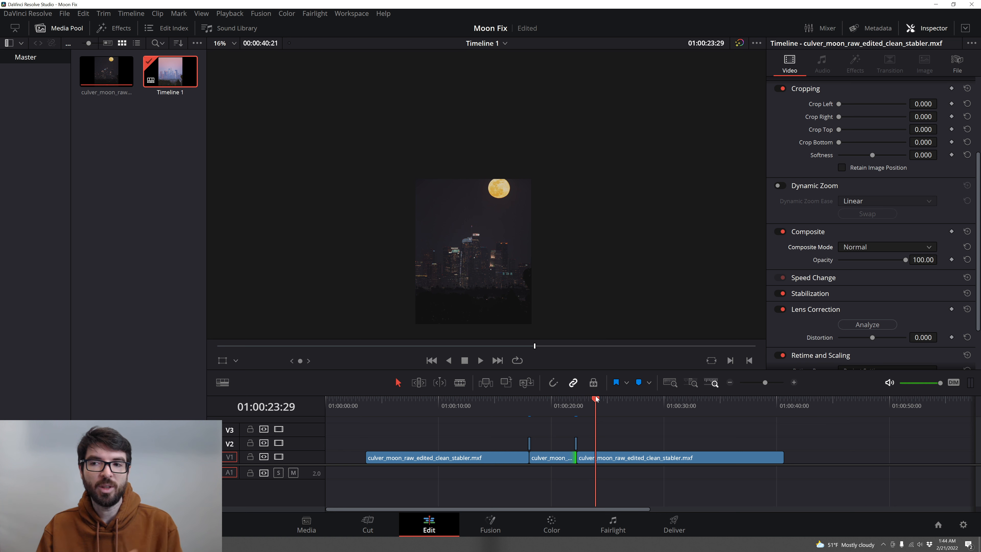
pyautogui.moveTo(596, 395); pyautogui.dragTo(553, 432)
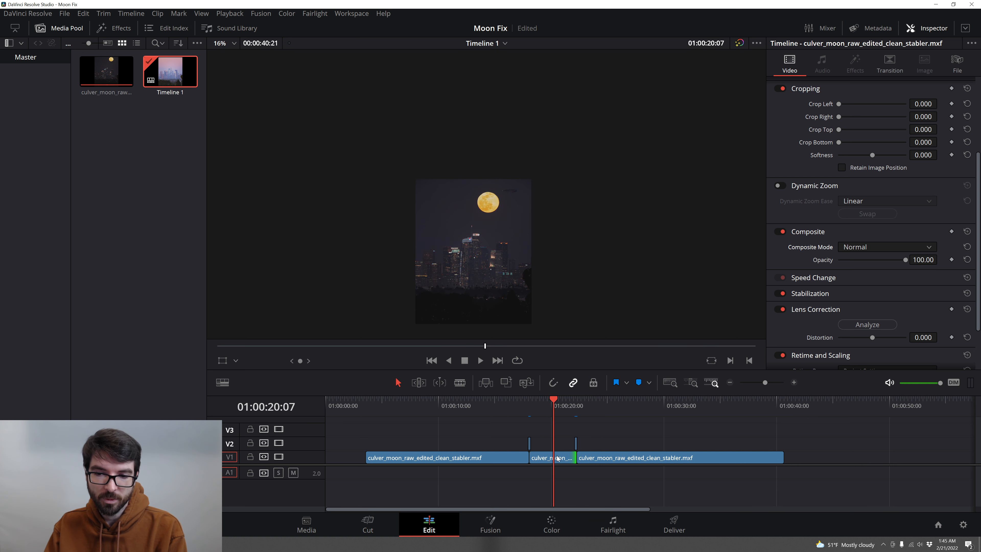
pyautogui.click(574, 443)
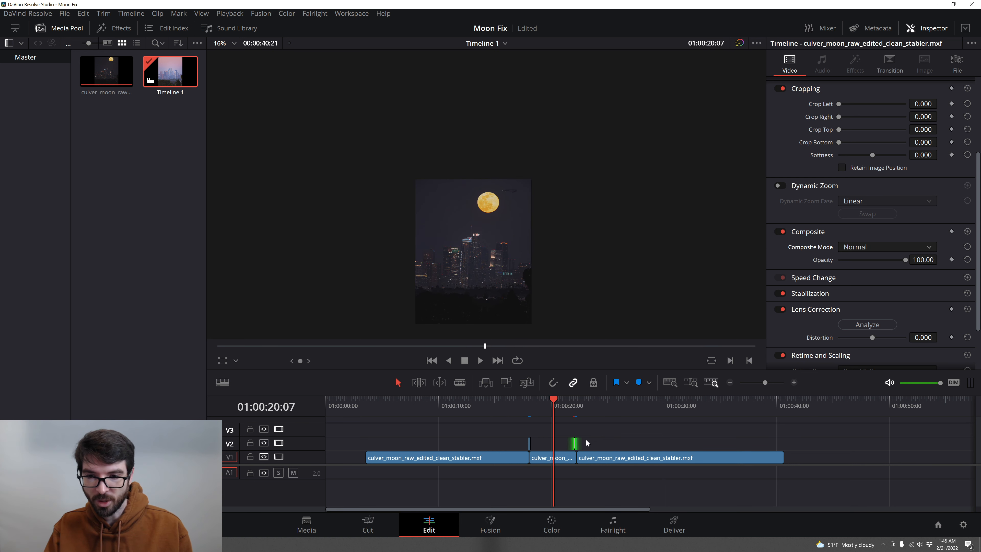
pyautogui.click(572, 410)
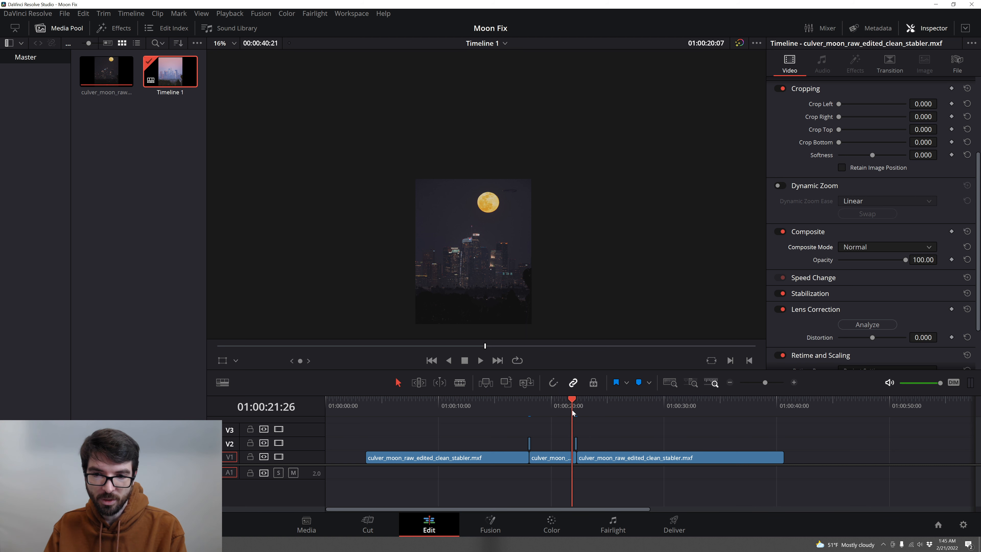
pyautogui.click(593, 458)
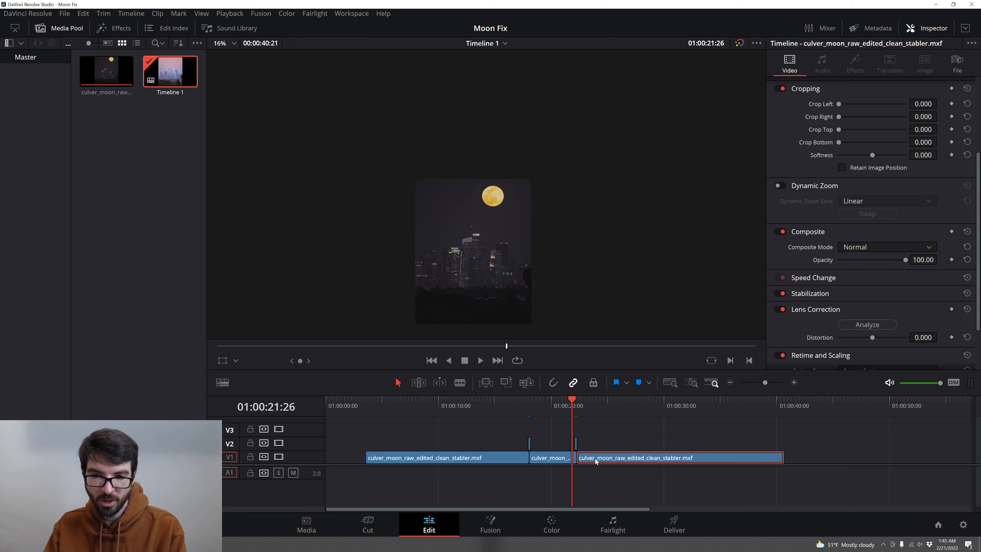
pyautogui.click(599, 446)
pyautogui.scroll(4, 599, 447)
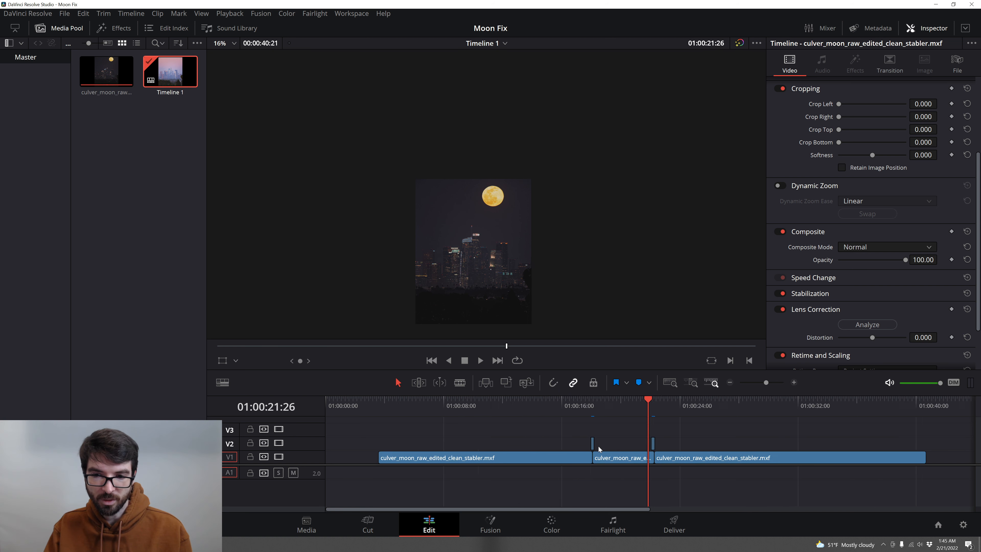
pyautogui.click(726, 459)
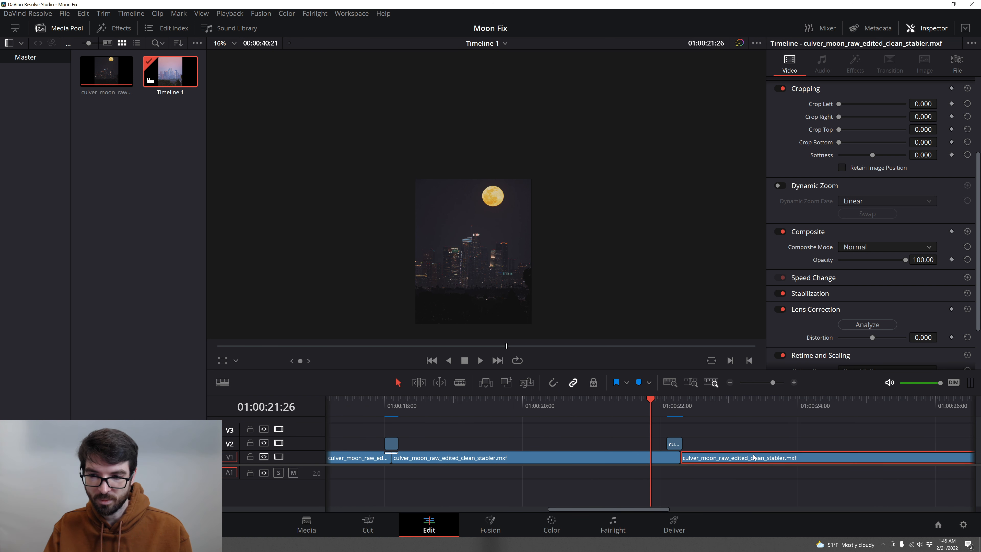
pyautogui.click(738, 449)
pyautogui.click(741, 457)
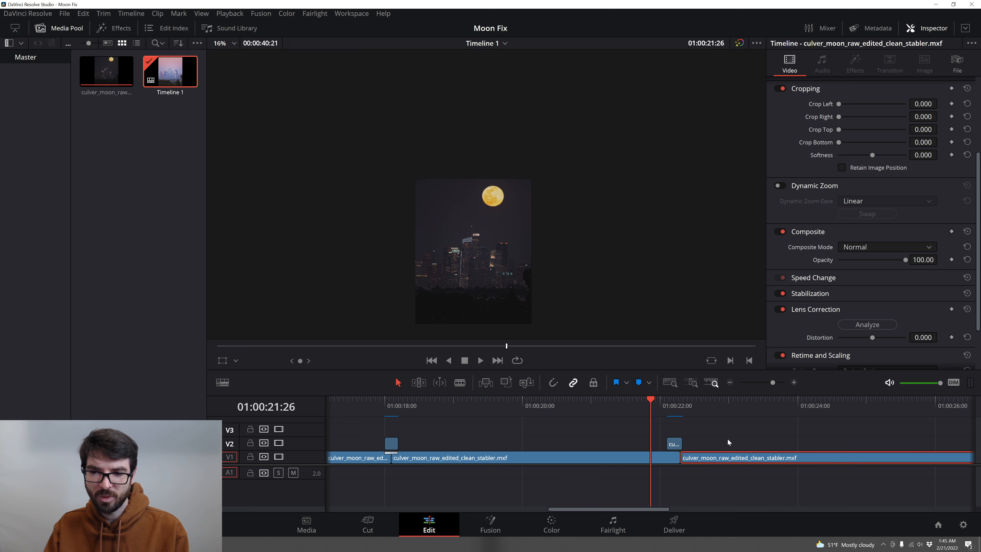
pyautogui.moveTo(489, 407); pyautogui.dragTo(509, 407)
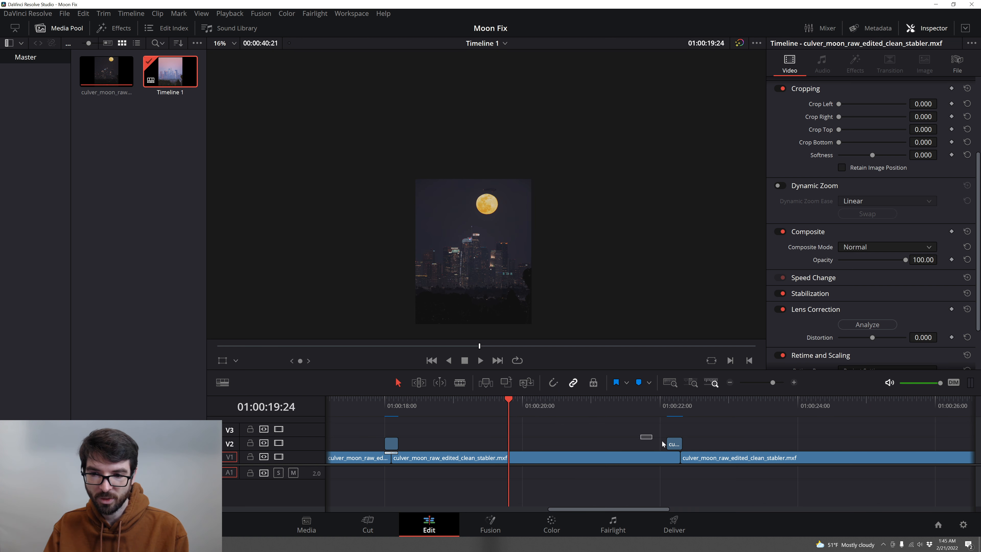
pyautogui.moveTo(662, 440); pyautogui.dragTo(692, 464)
pyautogui.press('Right')
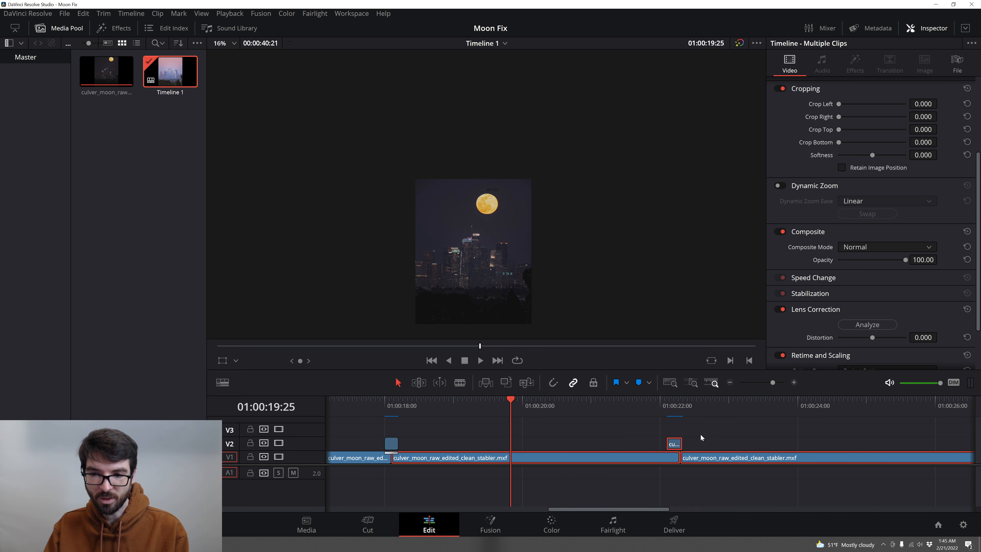
pyautogui.click(561, 444)
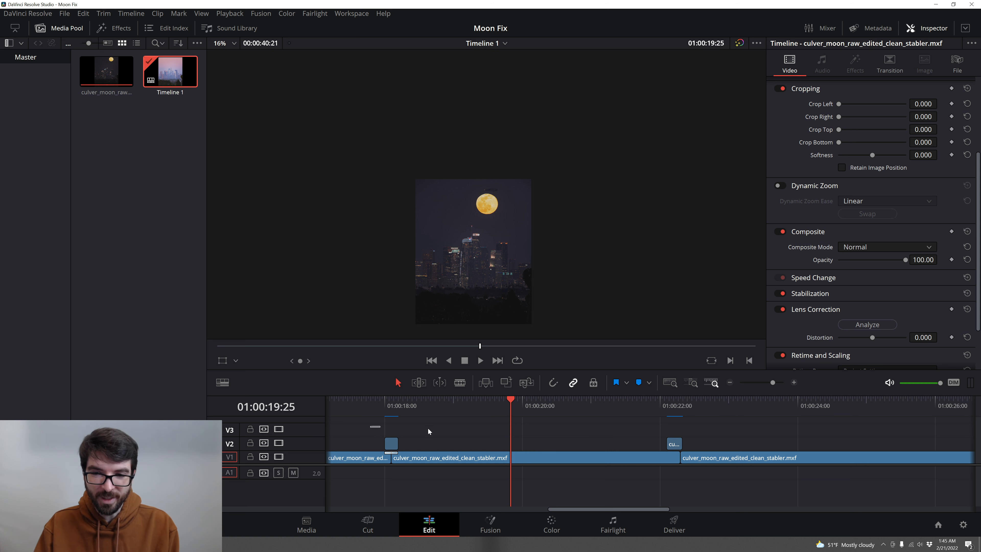
# Combine all the clips on V1 and V2 into one compound clip, keeping the default name.
pyautogui.hotkey('ctrl', 'a')
pyautogui.rightClick(581, 458)
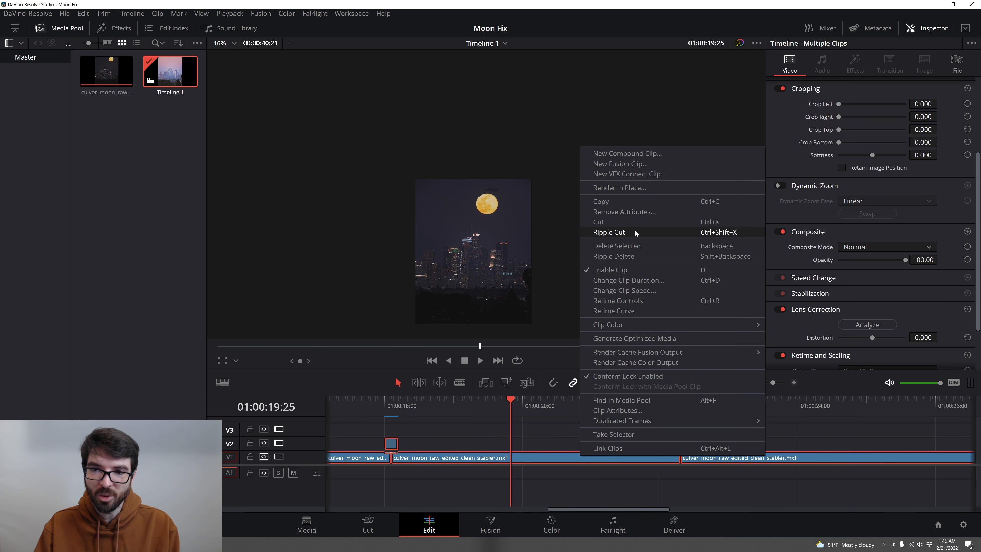
pyautogui.click(617, 154)
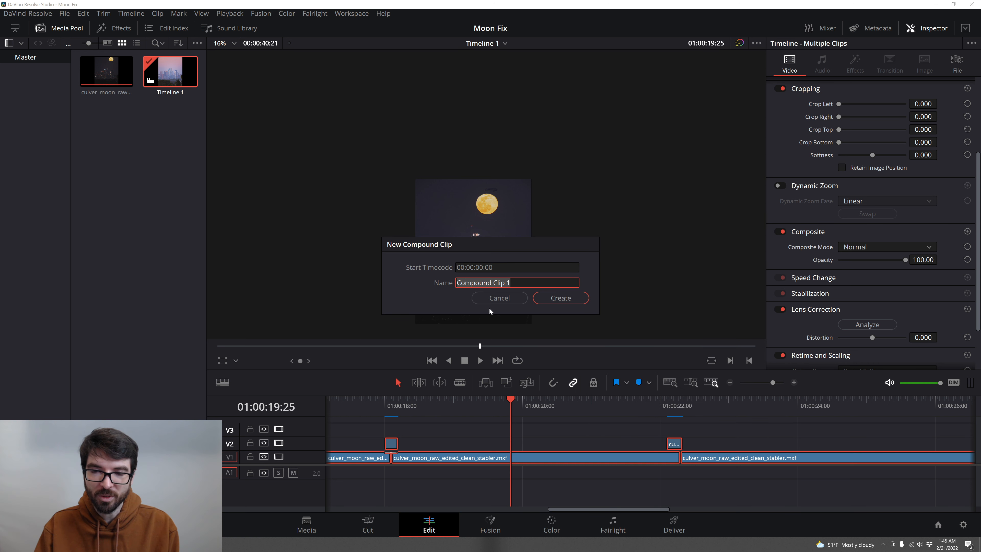
pyautogui.click(537, 299)
pyautogui.click(489, 416)
pyautogui.moveTo(511, 404)
pyautogui.mouseDown()
pyautogui.moveTo(412, 402)
pyautogui.moveTo(683, 402)
pyautogui.moveTo(461, 404)
pyautogui.moveTo(572, 411)
pyautogui.moveTo(474, 424)
pyautogui.moveTo(431, 413)
pyautogui.moveTo(572, 412)
pyautogui.moveTo(445, 423)
pyautogui.moveTo(622, 410)
pyautogui.moveTo(505, 422)
pyautogui.mouseUp()
pyautogui.click(529, 456)
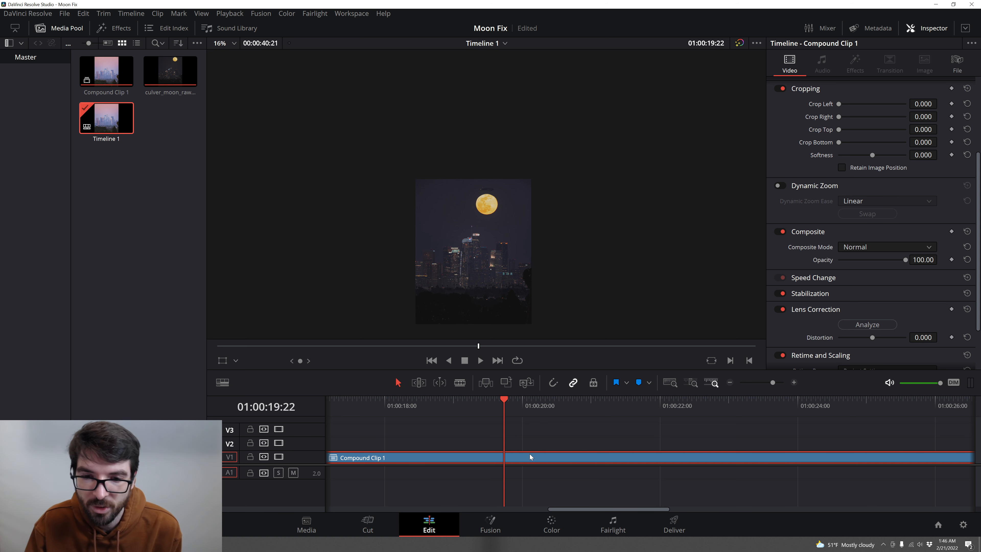
pyautogui.click(564, 447)
pyautogui.moveTo(515, 404); pyautogui.dragTo(495, 409)
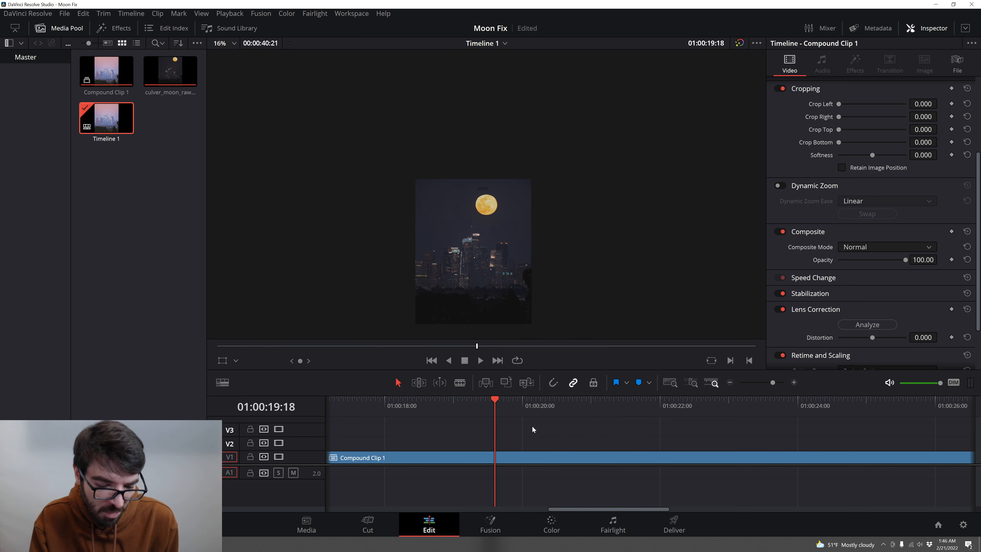
# Undo the compound clip and scrub from the second V2 patch back to about 01:00:19.
pyautogui.hotkey('ctrl', 'z')
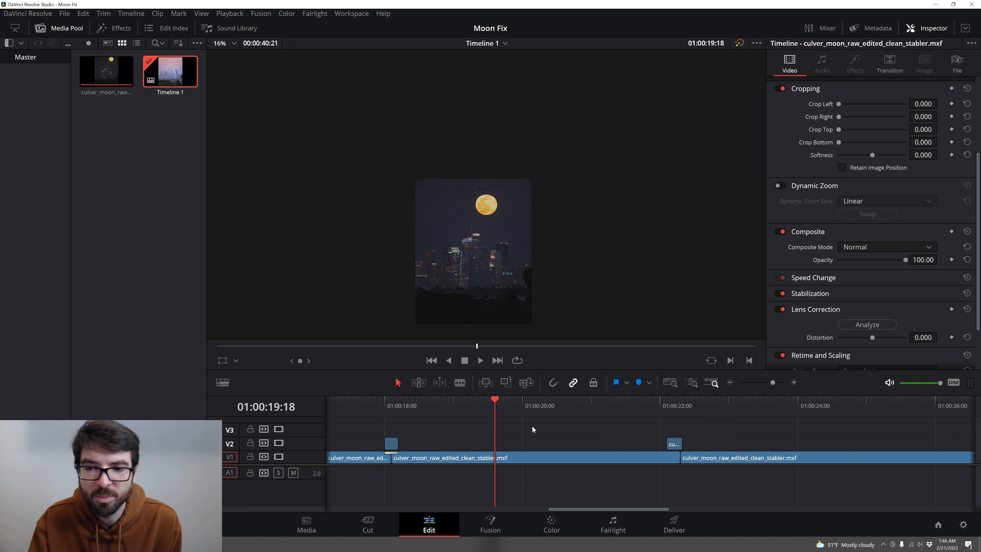
pyautogui.hotkey('ctrl', 'z')
pyautogui.moveTo(495, 402); pyautogui.dragTo(673, 410)
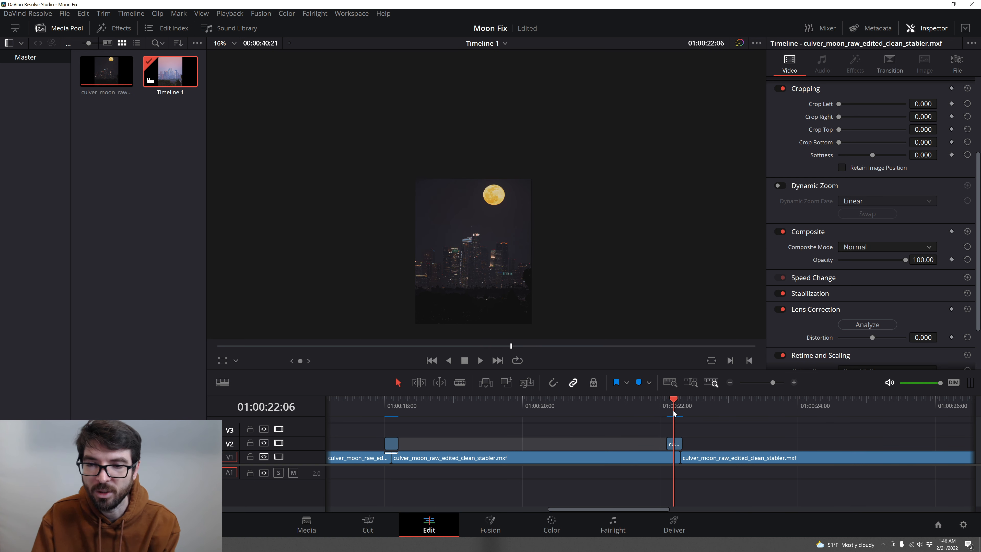
pyautogui.moveTo(529, 405); pyautogui.dragTo(474, 435)
# Group every timeline clip into a new compound clip again and move the playhead to its start.
pyautogui.hotkey('ctrl', 'a')
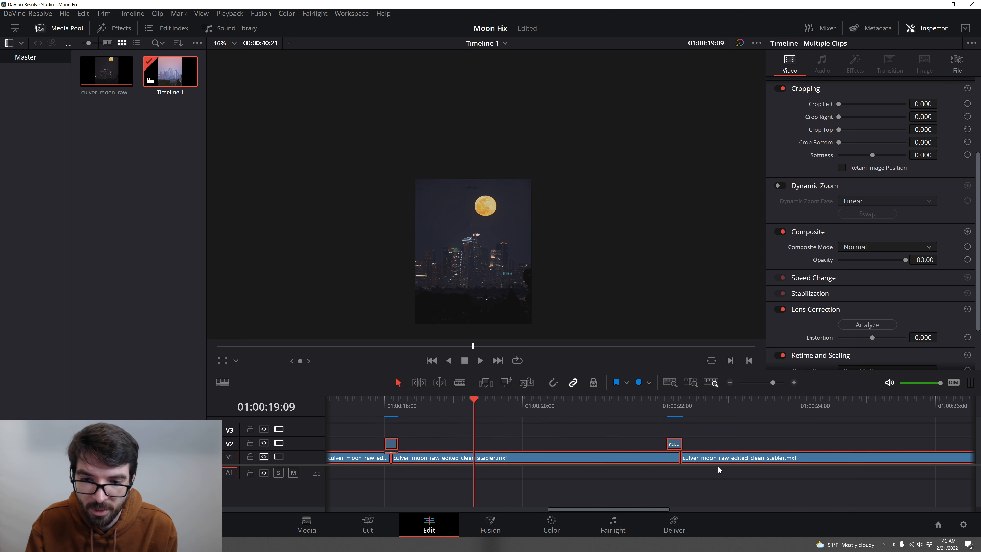
pyautogui.rightClick(511, 458)
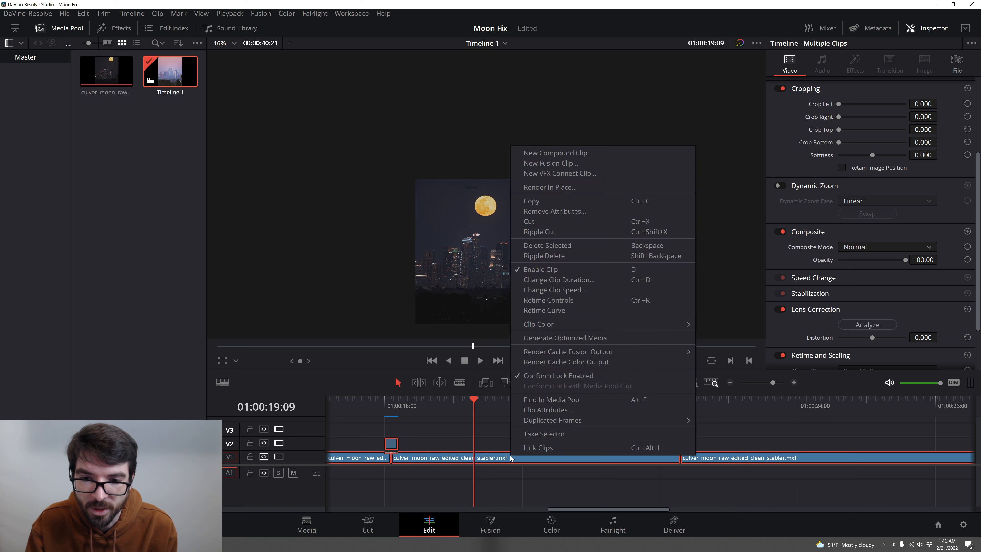
pyautogui.click(557, 152)
pyautogui.click(560, 299)
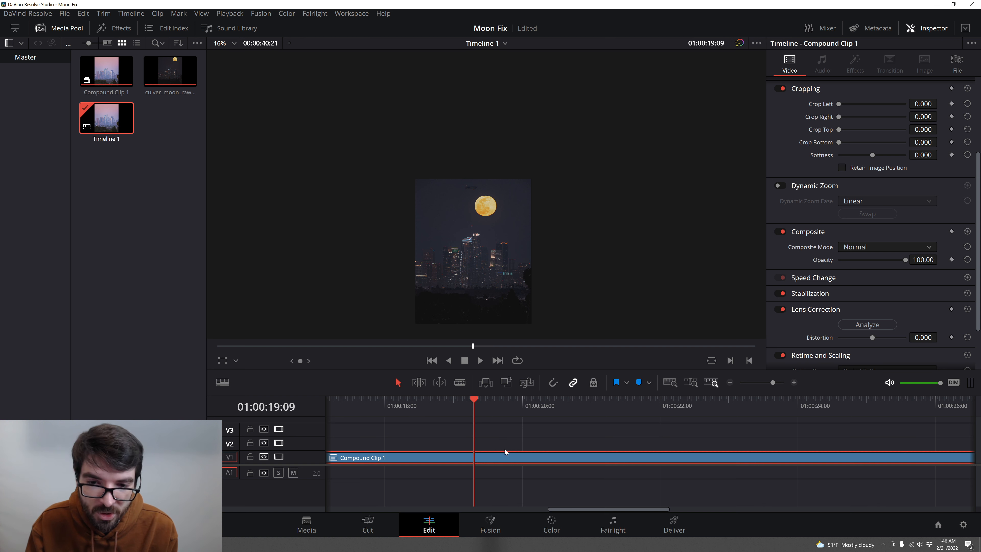
pyautogui.click(439, 382)
pyautogui.press('Up')
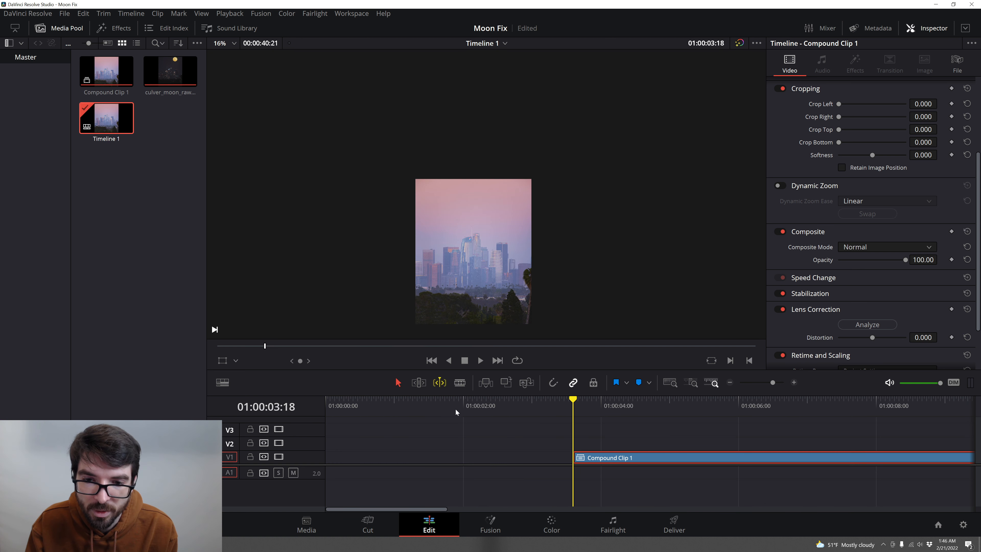
pyautogui.click(441, 386)
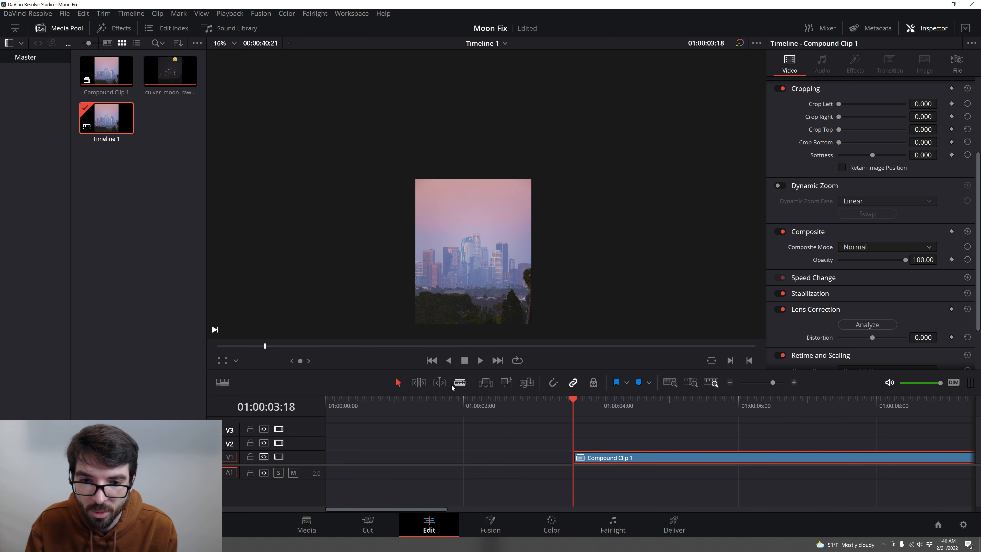
# Undo the compound clip, keeping the V1 clip extended beneath the second V2 patch to meet the next V1 clip.
pyautogui.hotkey('ctrl', 'z')
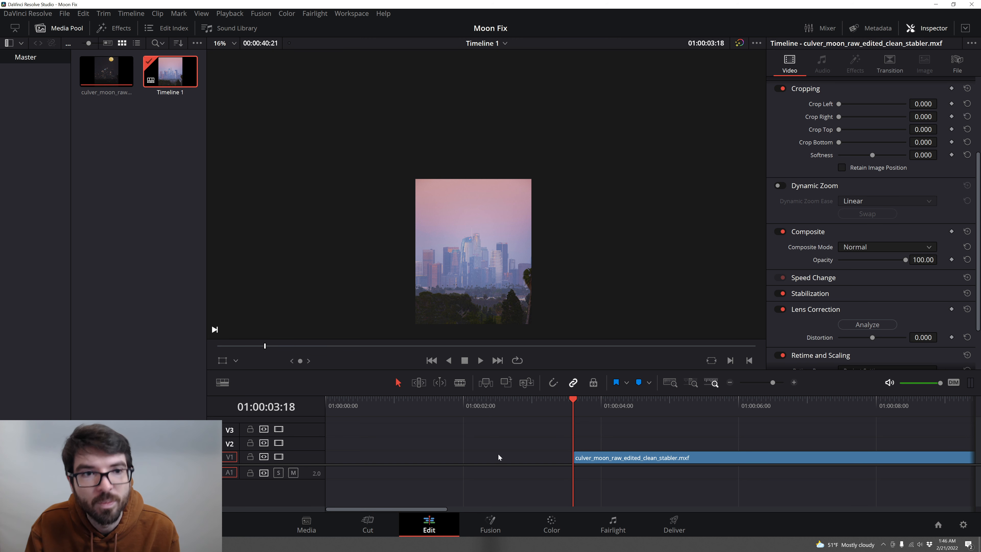
pyautogui.click(593, 445)
pyautogui.moveTo(420, 509); pyautogui.dragTo(627, 493)
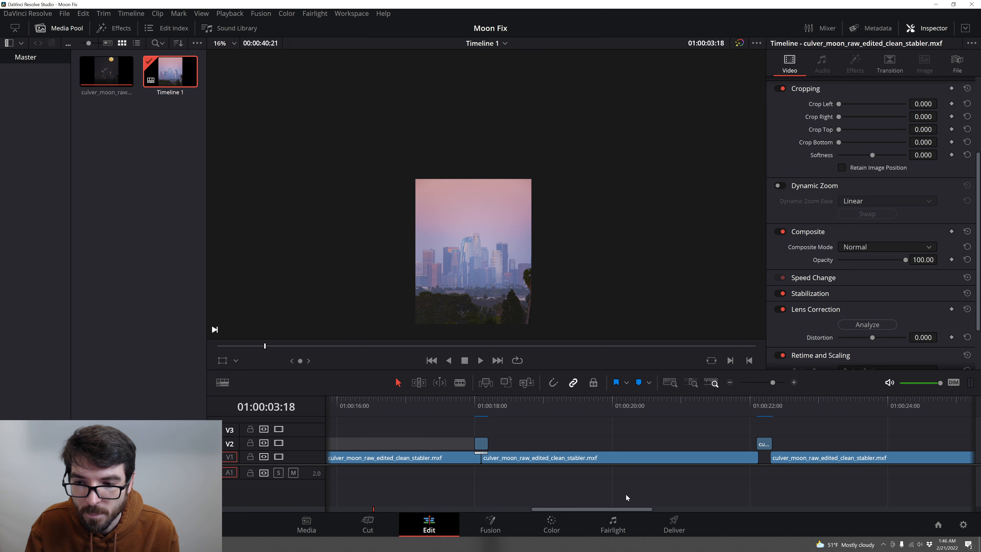
pyautogui.click(725, 424)
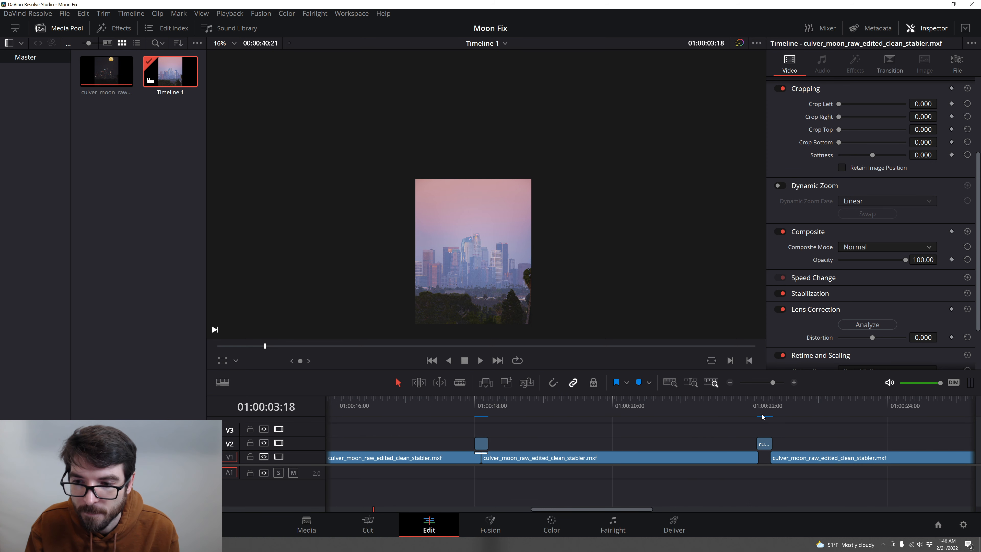
pyautogui.hotkey('shift', 'v')
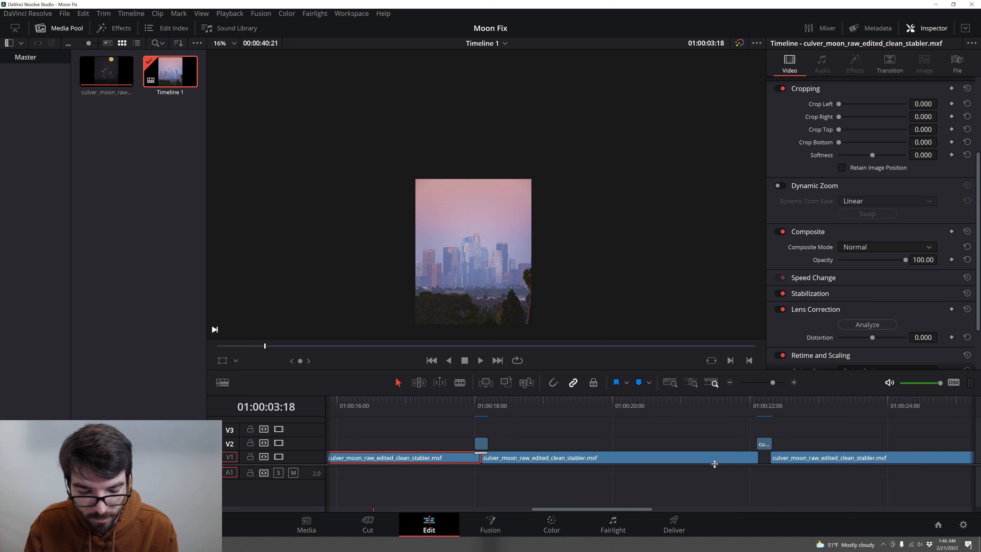
pyautogui.hotkey('ctrl', 'z')
# Scrub the timeline from just before the second V2 patch back to just before the first at 01:00:17:29, reviewing the moon's position.
pyautogui.click(735, 409)
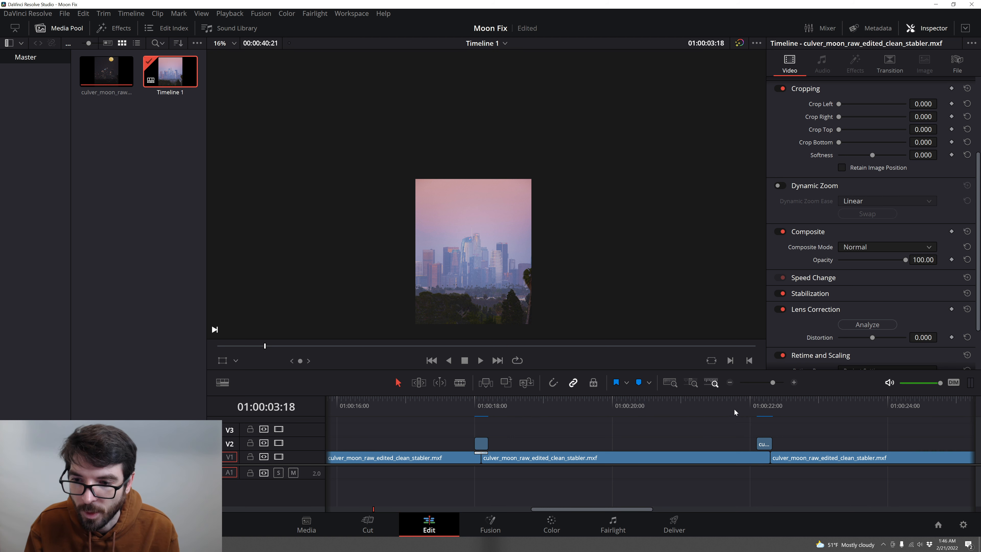
pyautogui.click(734, 409)
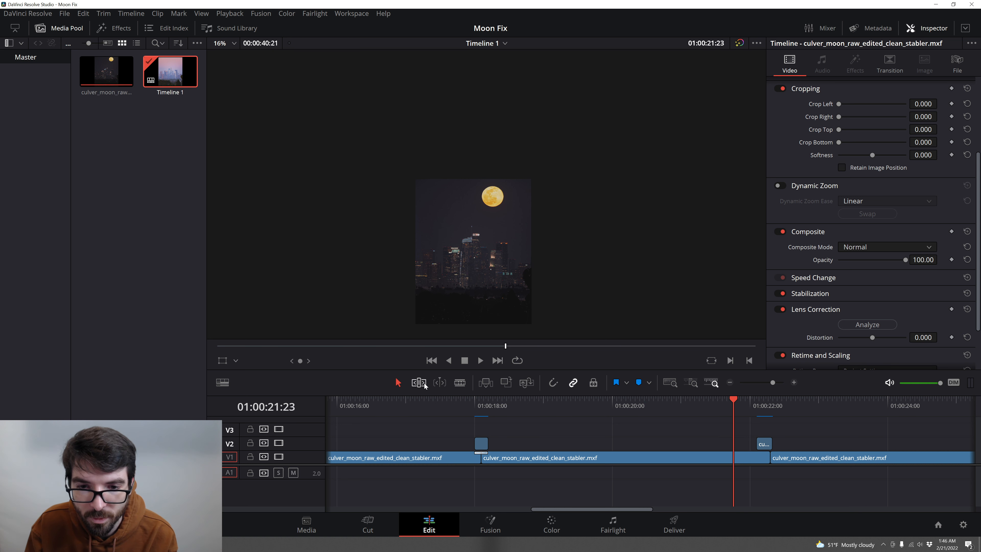
pyautogui.moveTo(763, 408); pyautogui.dragTo(729, 407)
pyautogui.moveTo(468, 269); pyautogui.dragTo(456, 225)
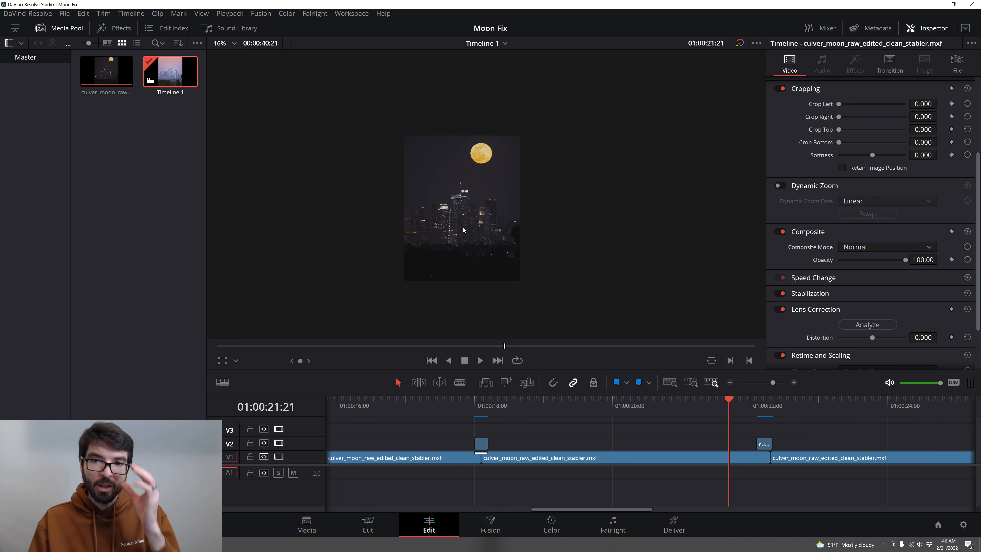
pyautogui.moveTo(725, 399); pyautogui.dragTo(442, 475)
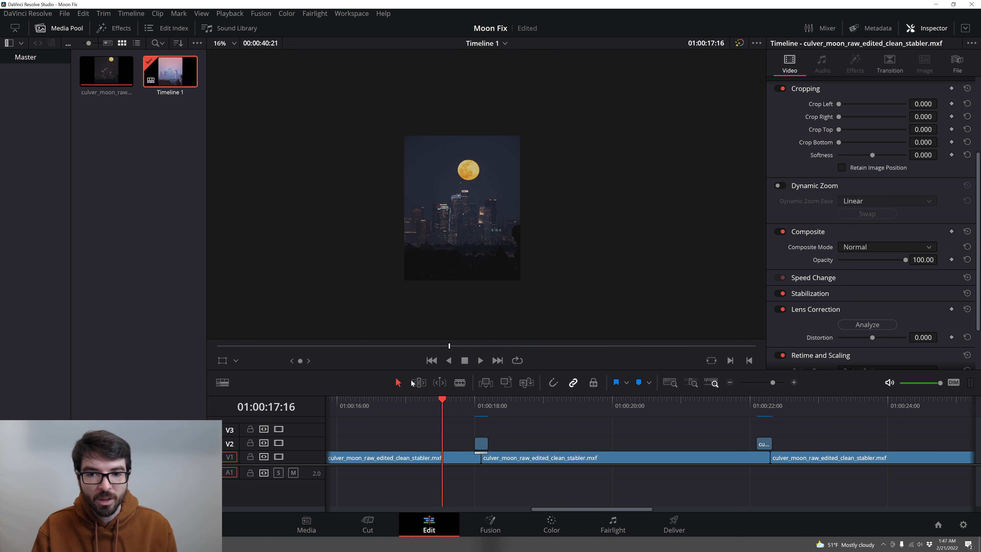
pyautogui.click(185, 121)
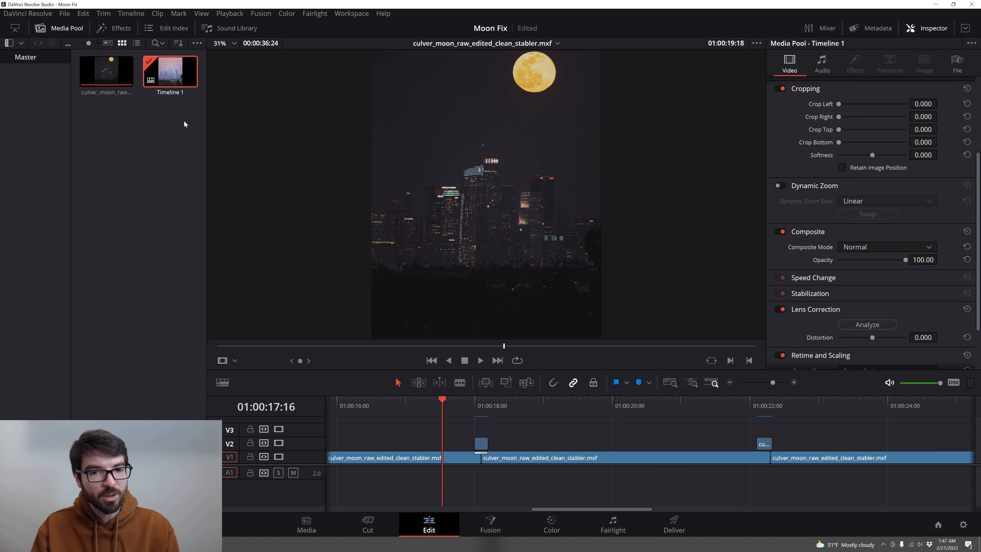
pyautogui.moveTo(450, 401); pyautogui.dragTo(471, 398)
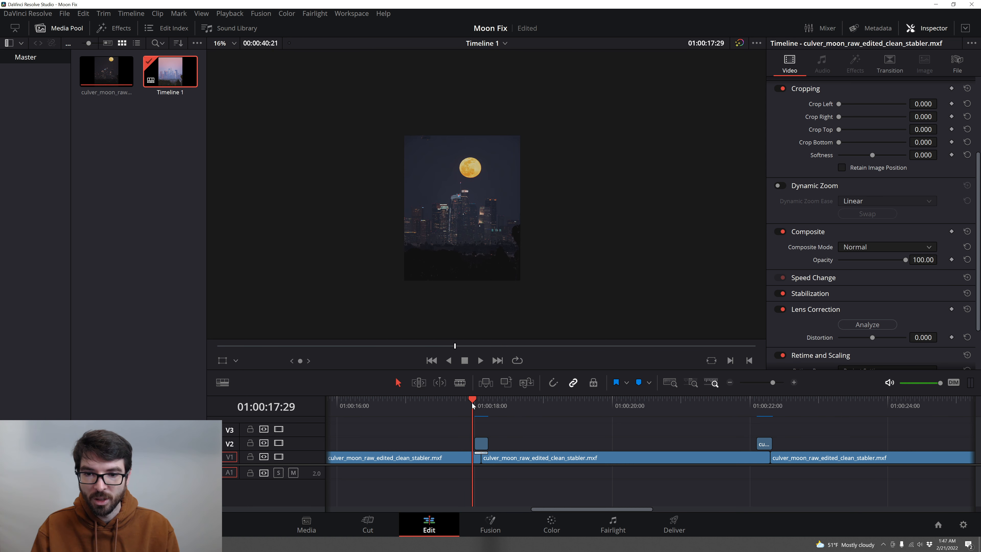
pyautogui.moveTo(474, 399)
pyautogui.mouseDown()
pyautogui.moveTo(458, 398)
pyautogui.moveTo(536, 399)
pyautogui.moveTo(442, 416)
pyautogui.moveTo(555, 416)
pyautogui.moveTo(444, 428)
pyautogui.moveTo(575, 406)
pyautogui.moveTo(451, 414)
pyautogui.moveTo(553, 412)
pyautogui.moveTo(472, 407)
pyautogui.mouseUp()
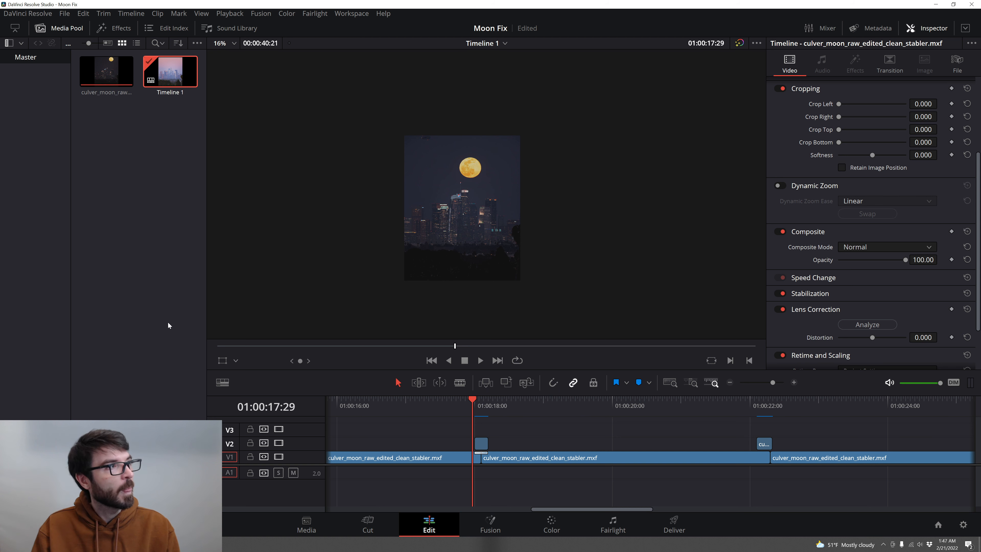